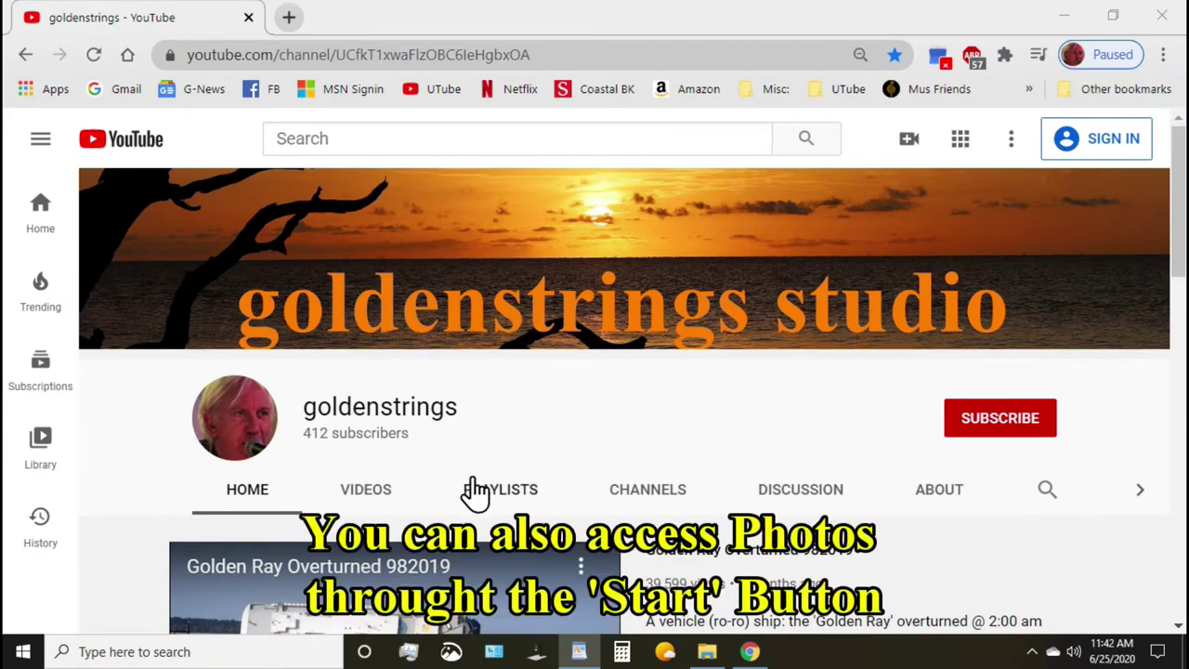
- Open Sidney Lanier Bridge 692020 (1).JPG from the 2020-06-09 pictures folder in Photos
left_click(707, 651)
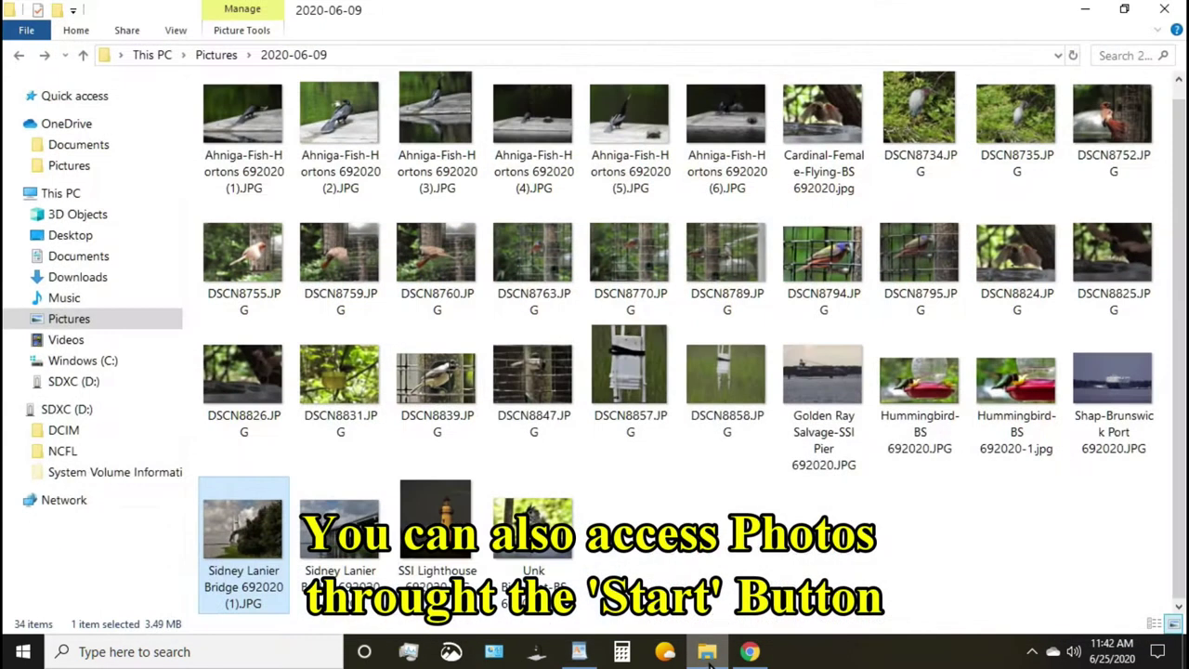
mouse_move(248, 526)
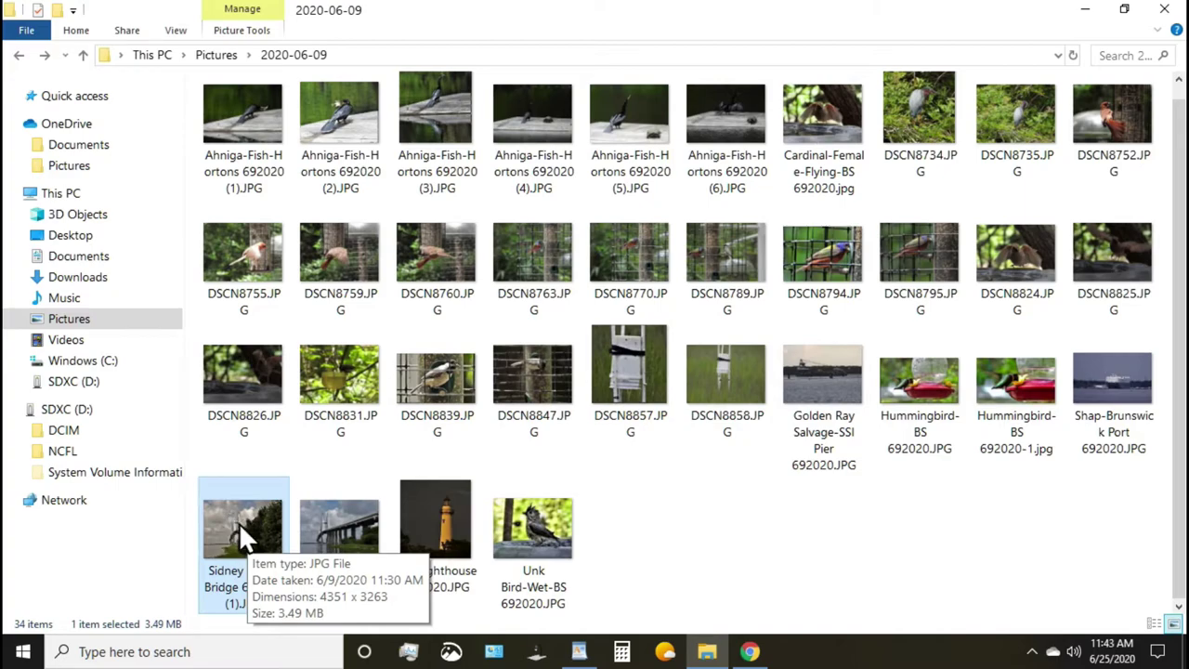
double_click(239, 522)
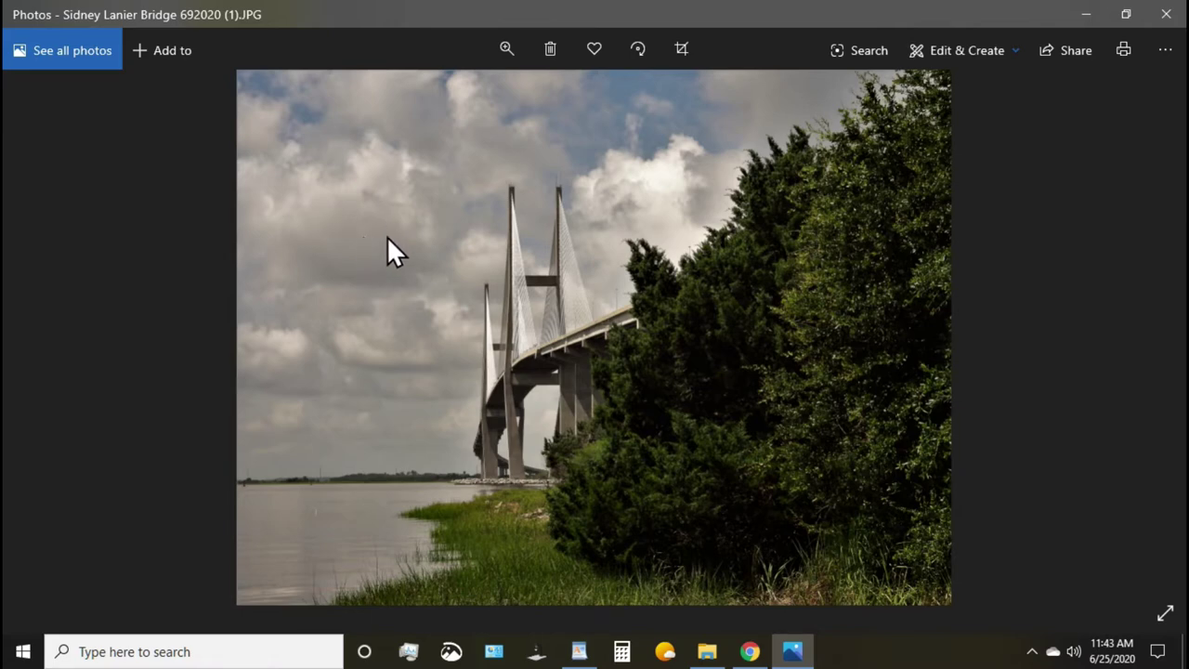
left_click(165, 48)
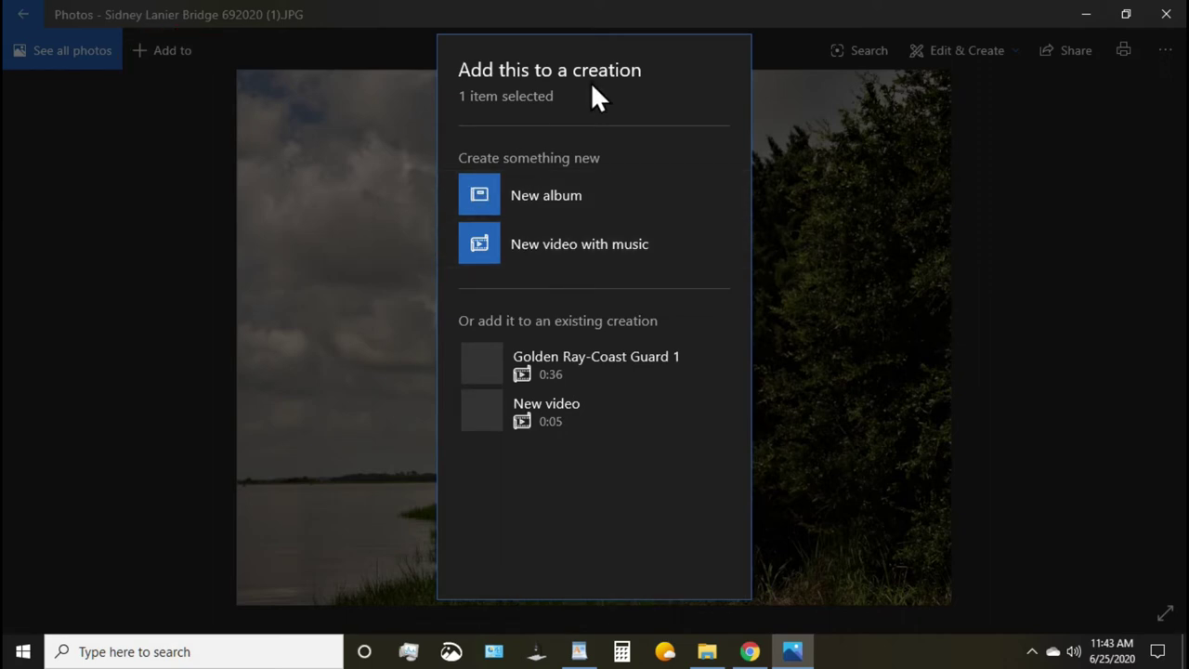
key("Escape")
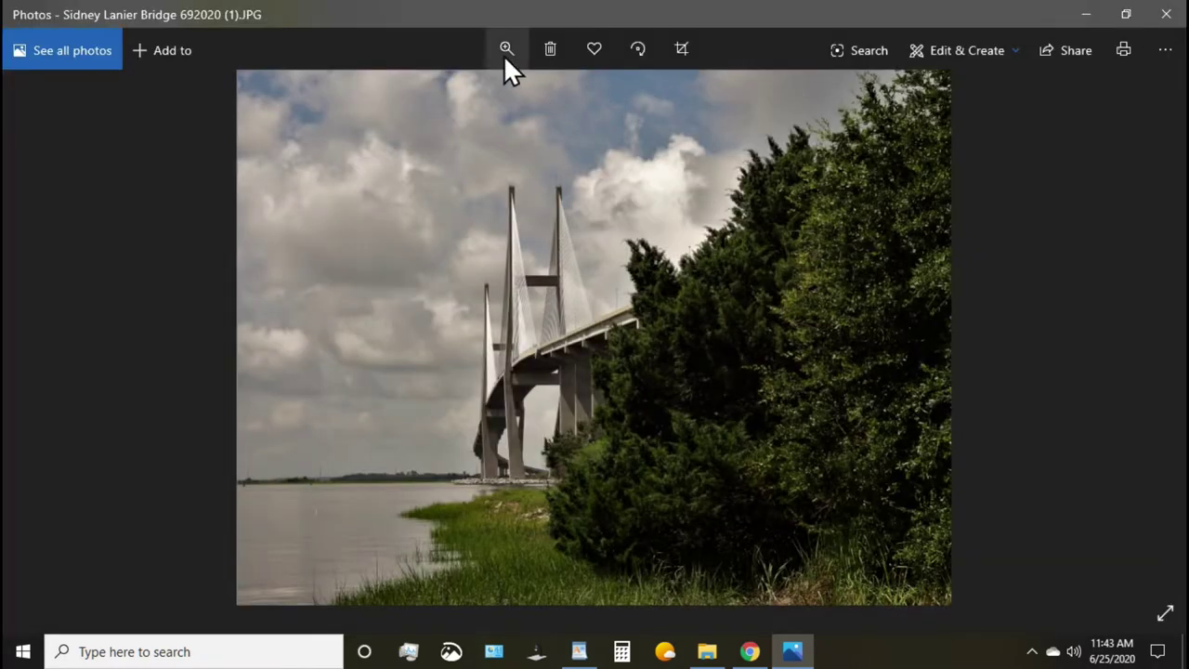
left_click(505, 46)
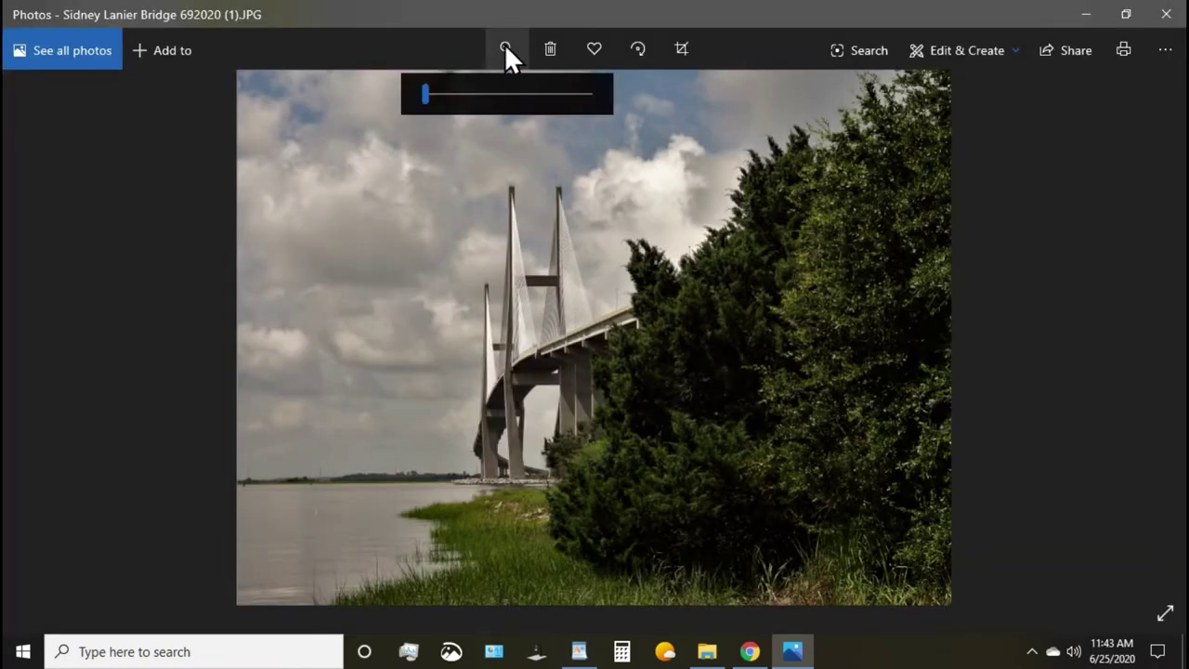
left_click_drag(426, 95, 398, 110)
left_click(506, 45)
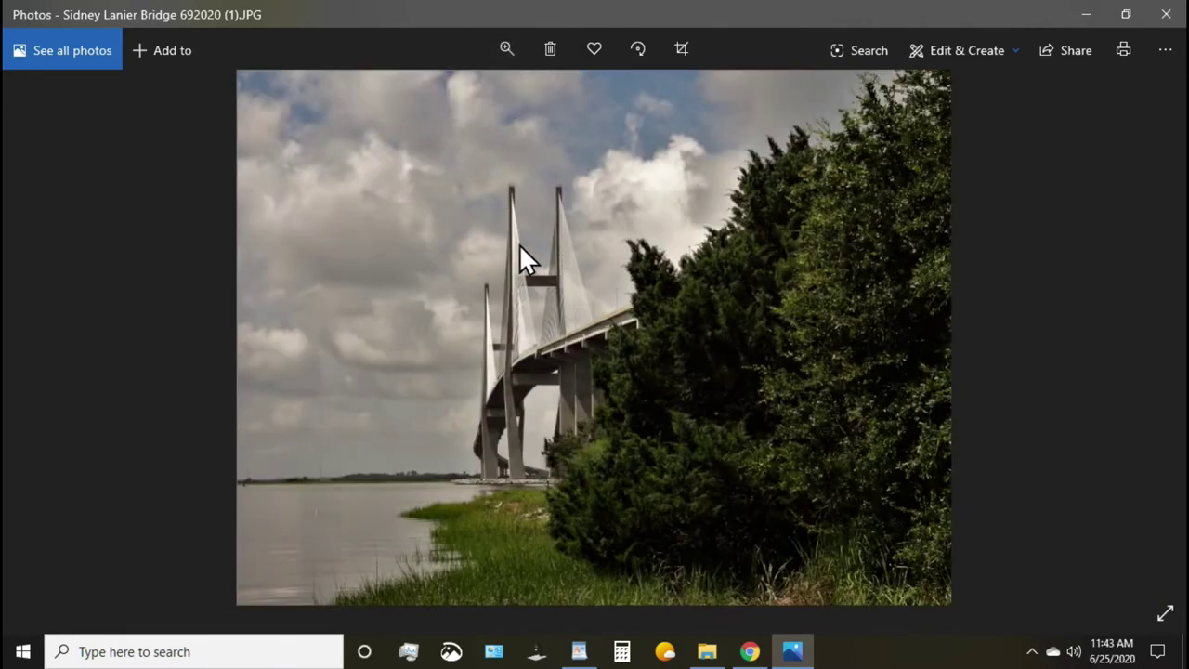
scroll(516, 267, "up", 5)
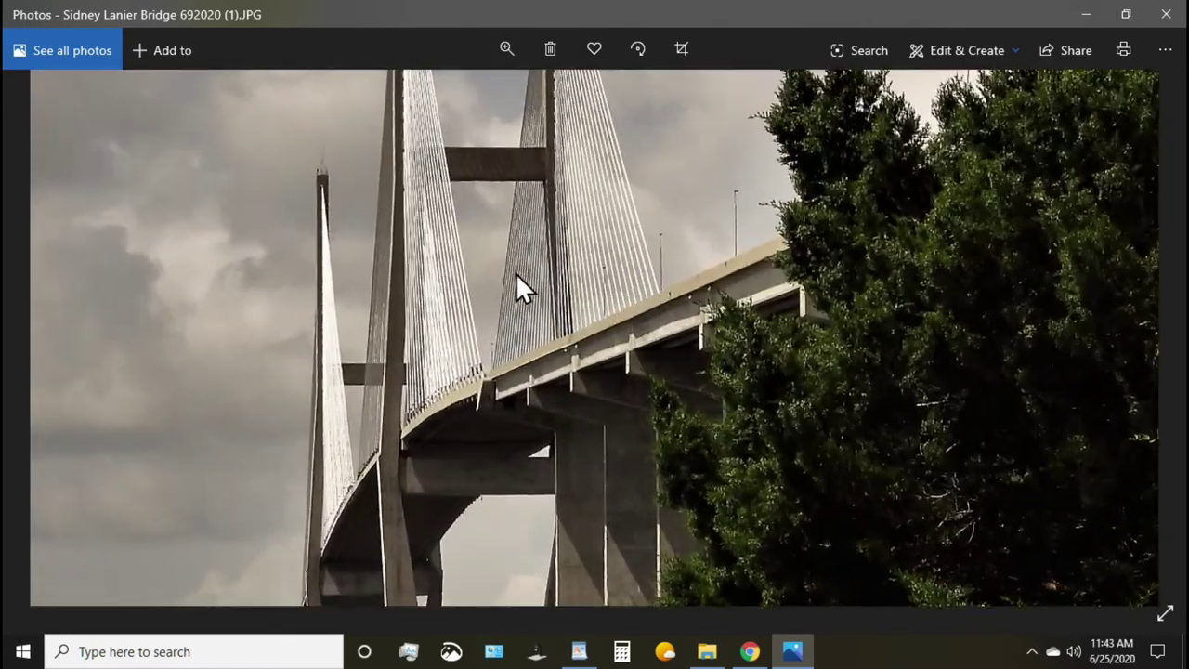
scroll(518, 272, "down", 5)
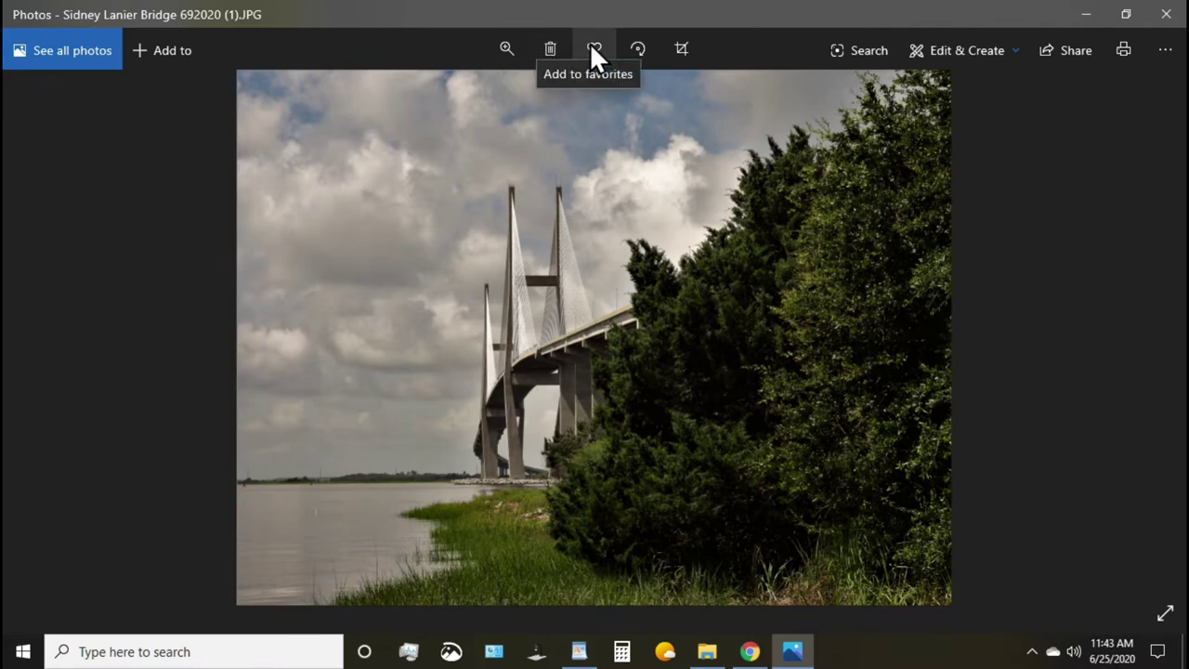
left_click(636, 49)
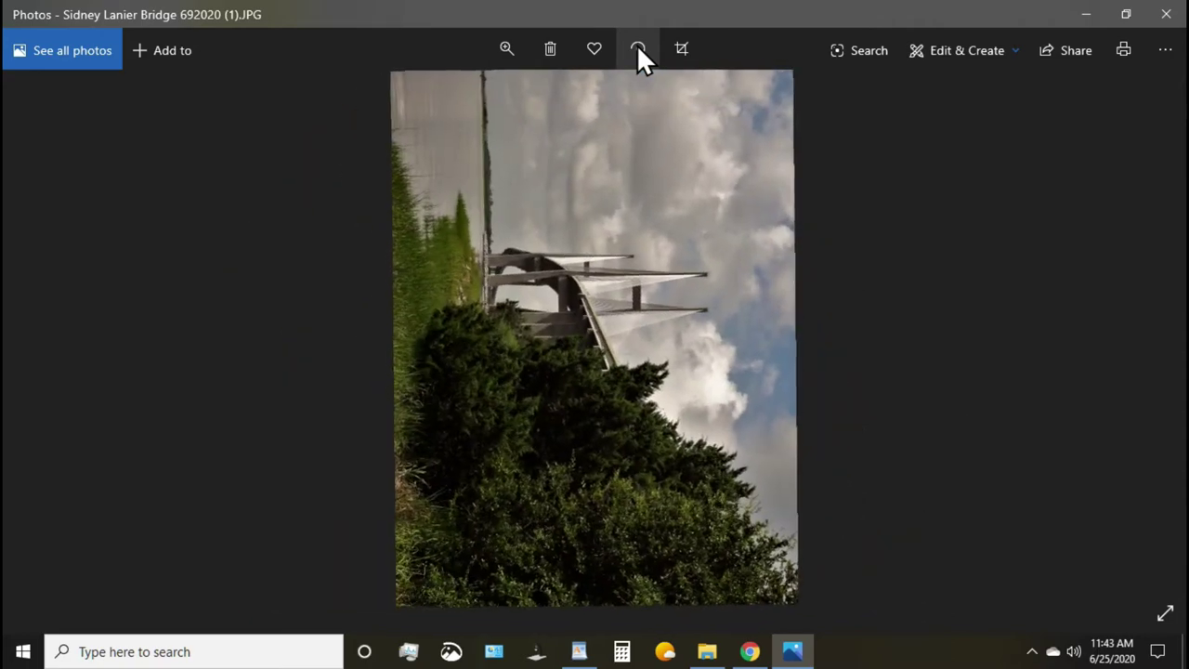
left_click(637, 49)
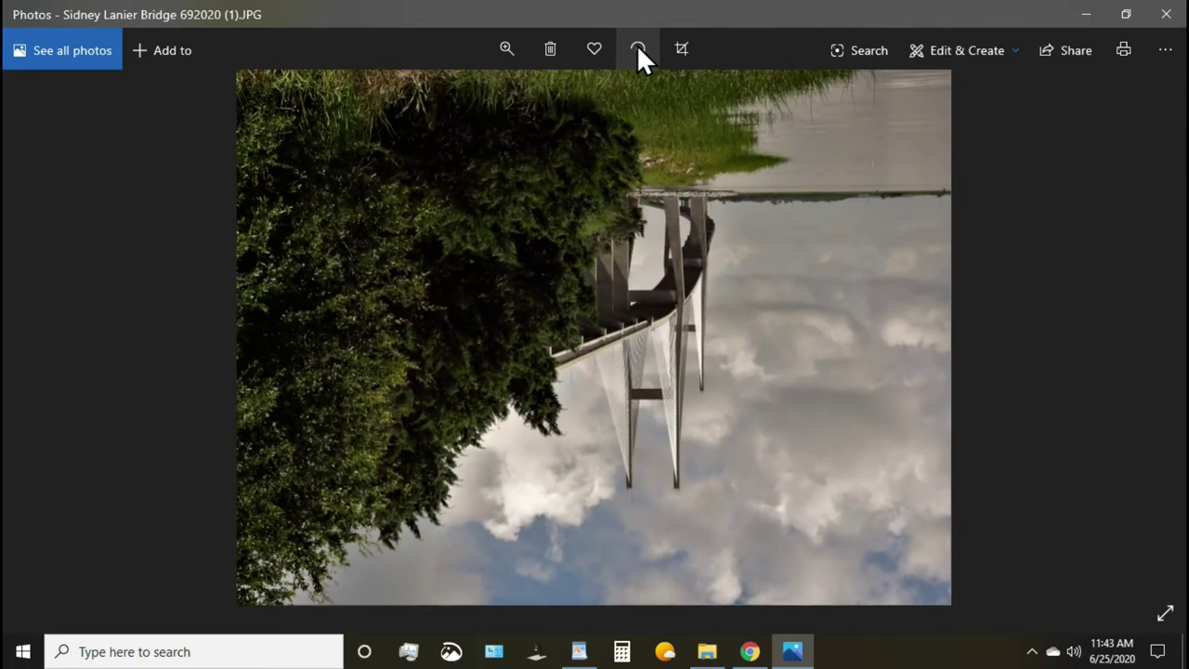
left_click(638, 51)
left_click(638, 48)
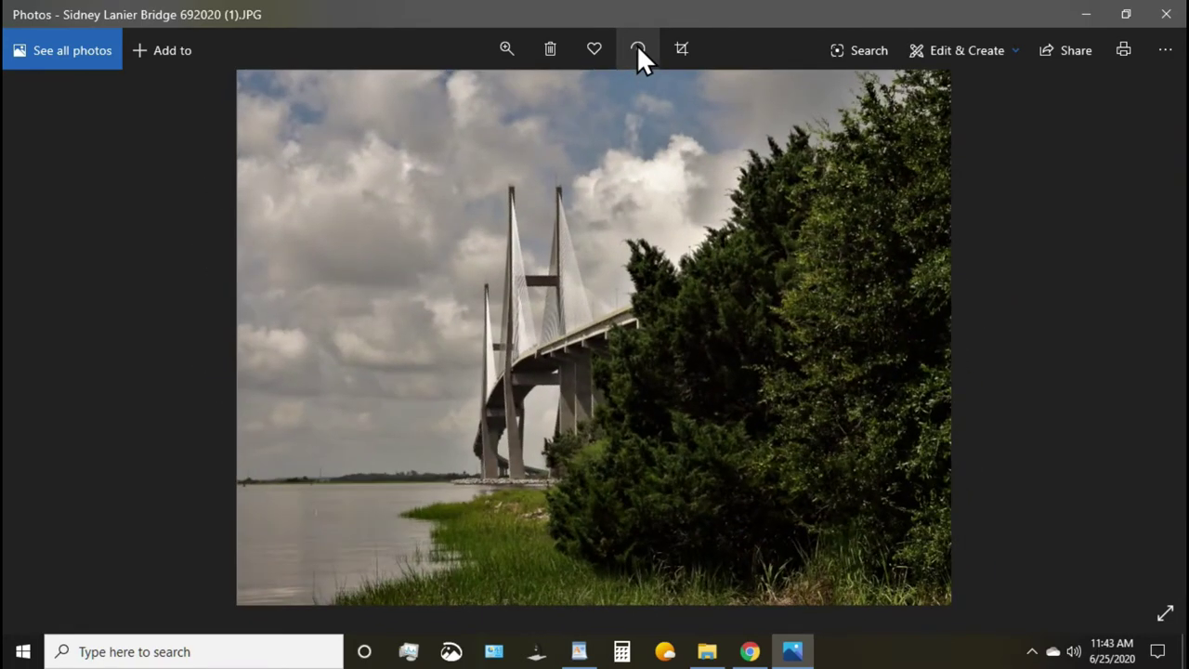
left_click(684, 41)
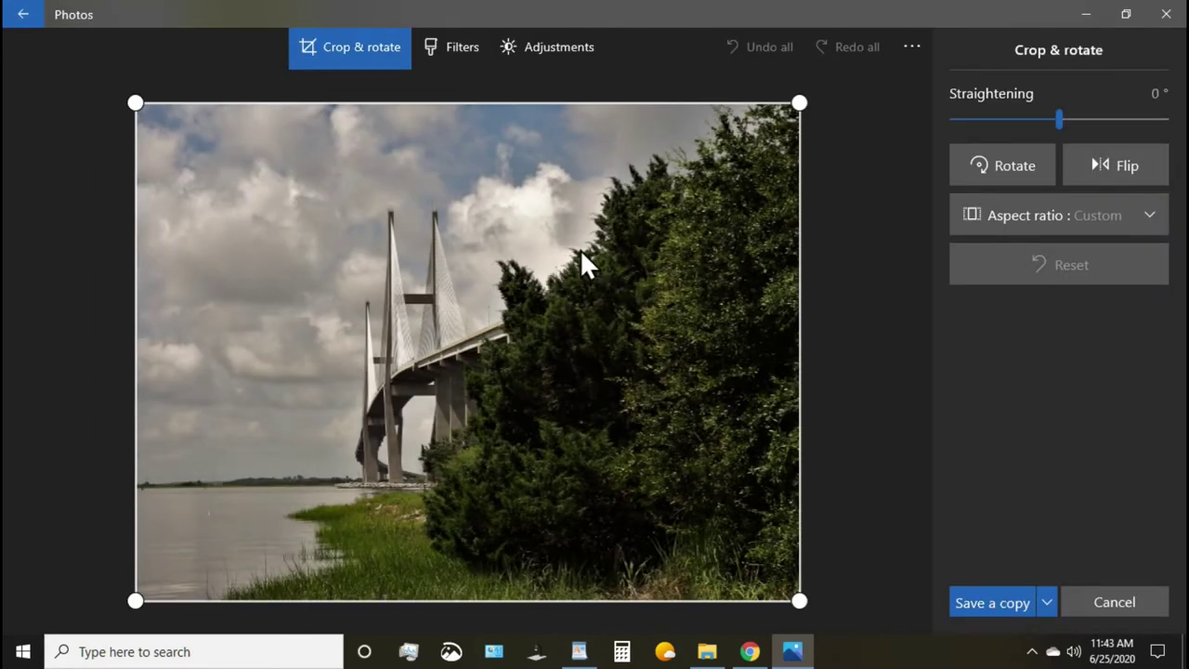
left_click(23, 13)
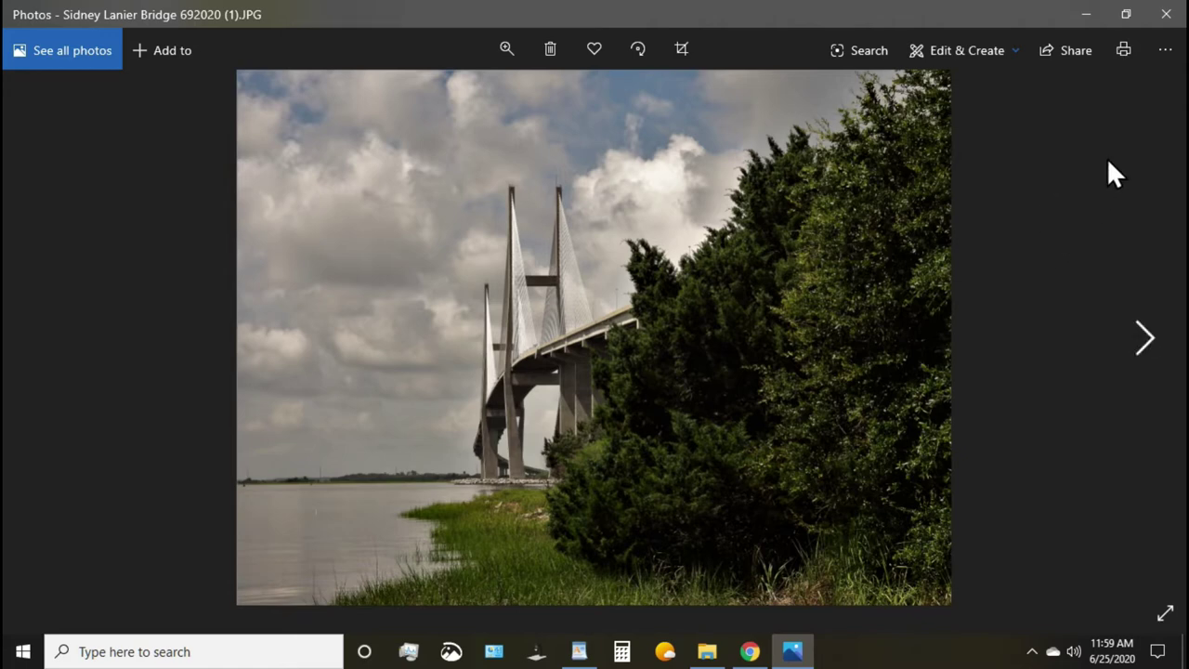
left_click(1161, 48)
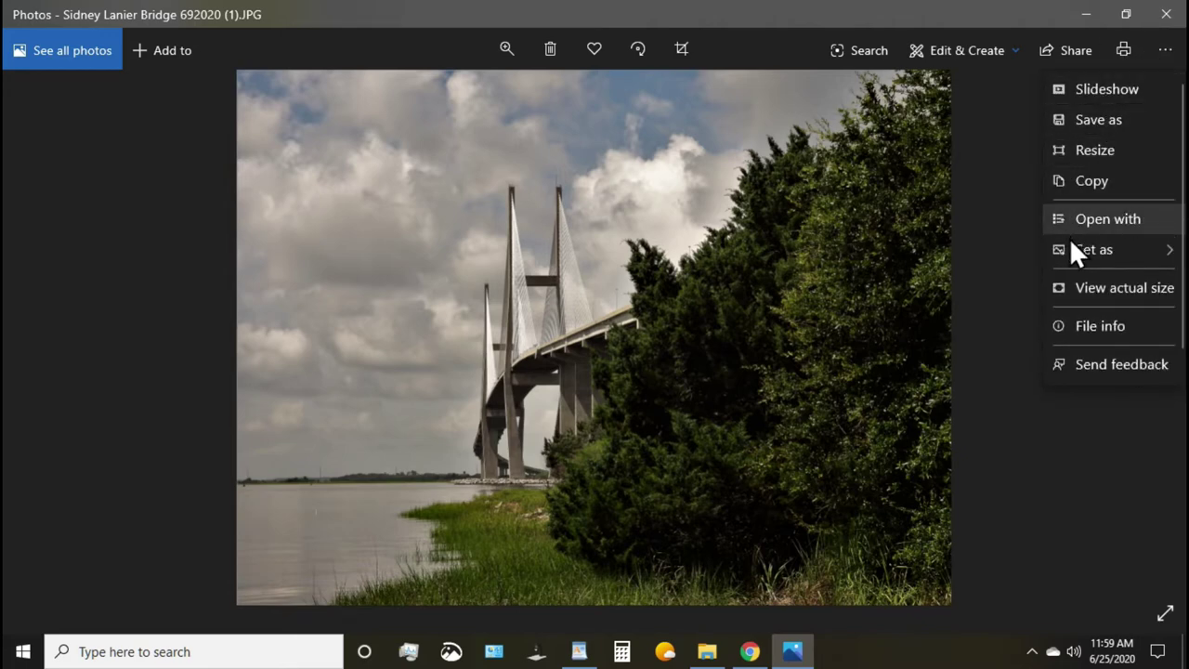
left_click(1105, 326)
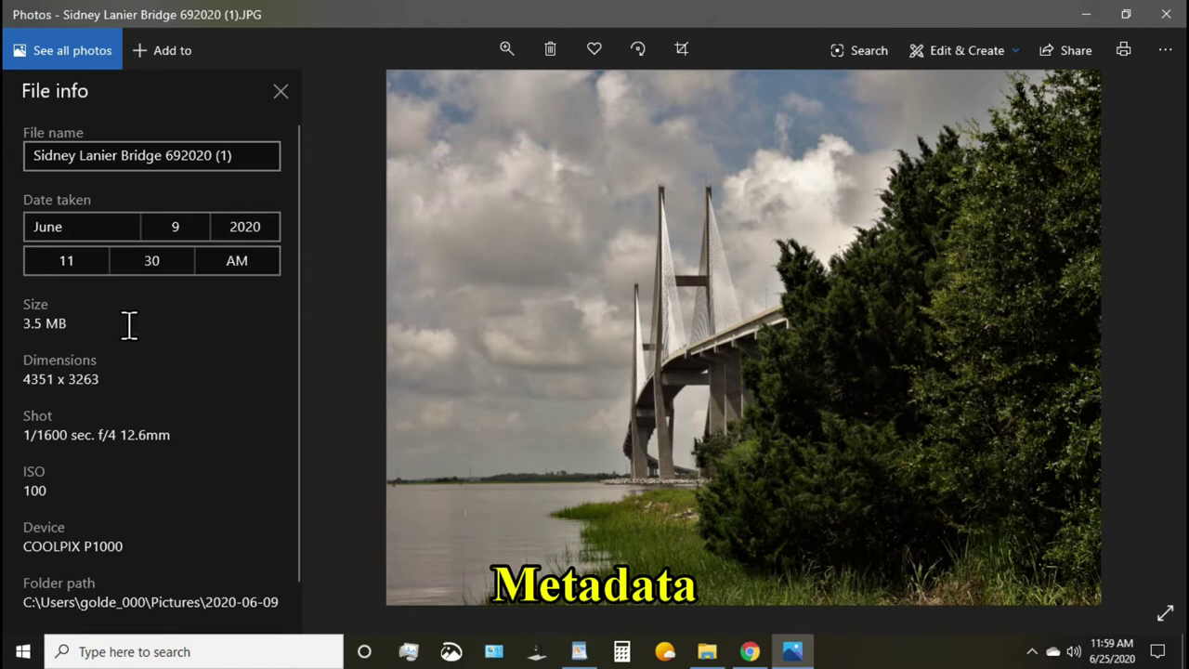
scroll(165, 332, "down", 1)
scroll(154, 320, "up", 1)
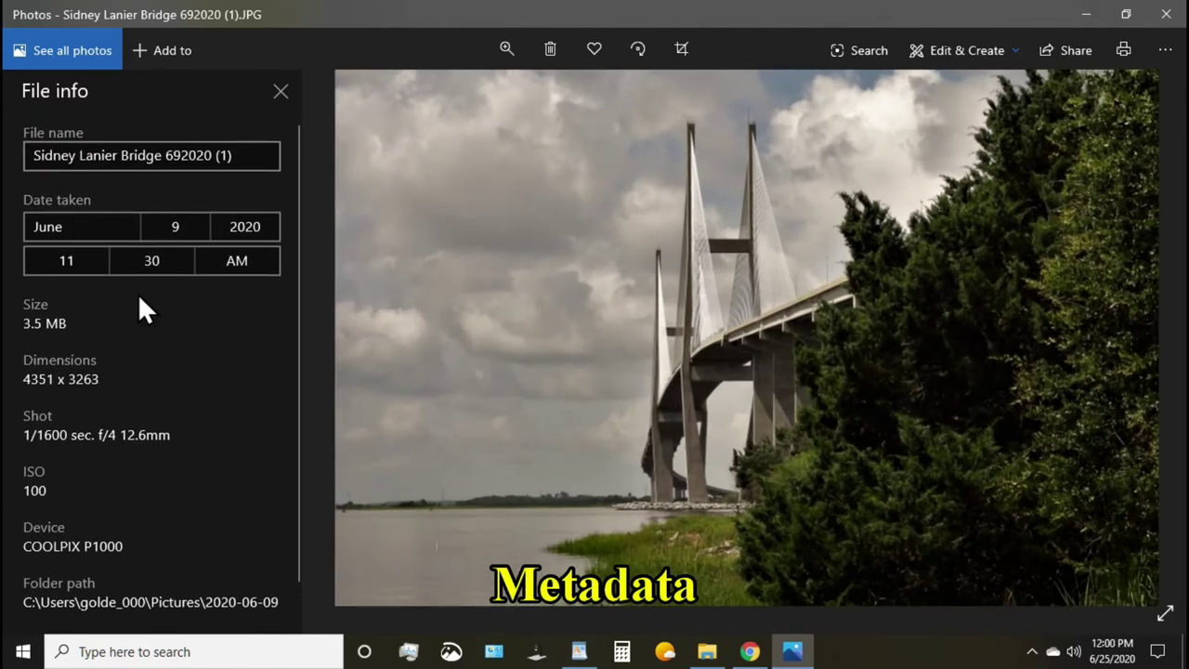
scroll(39, 240, "down", 1)
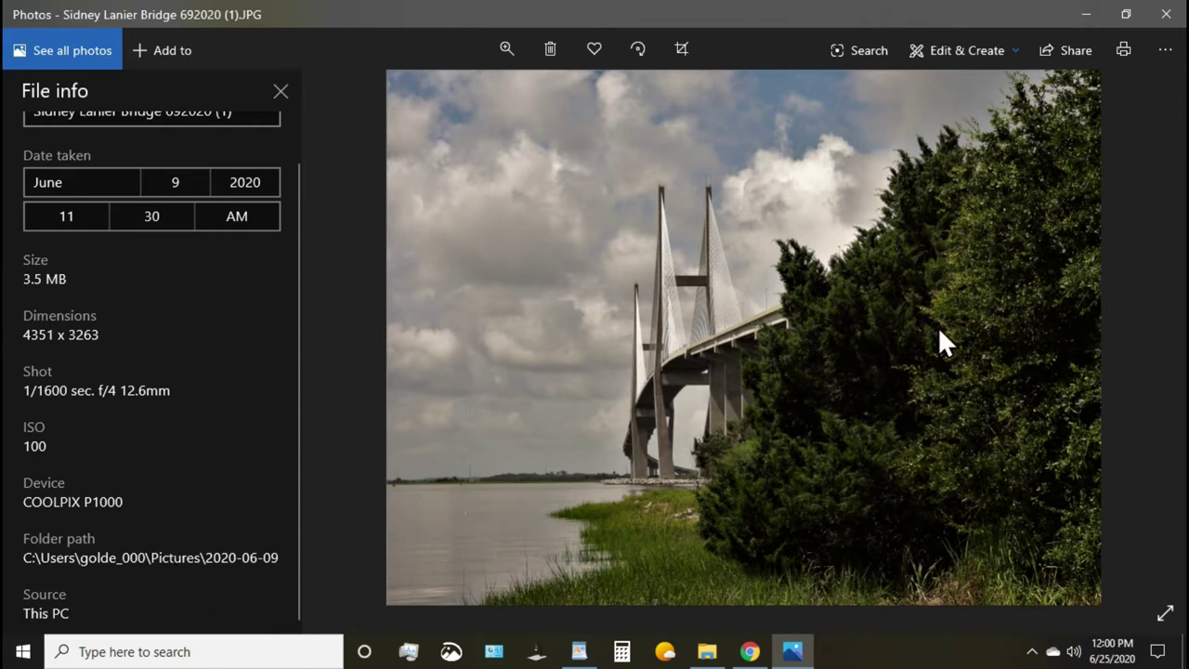
left_click(280, 91)
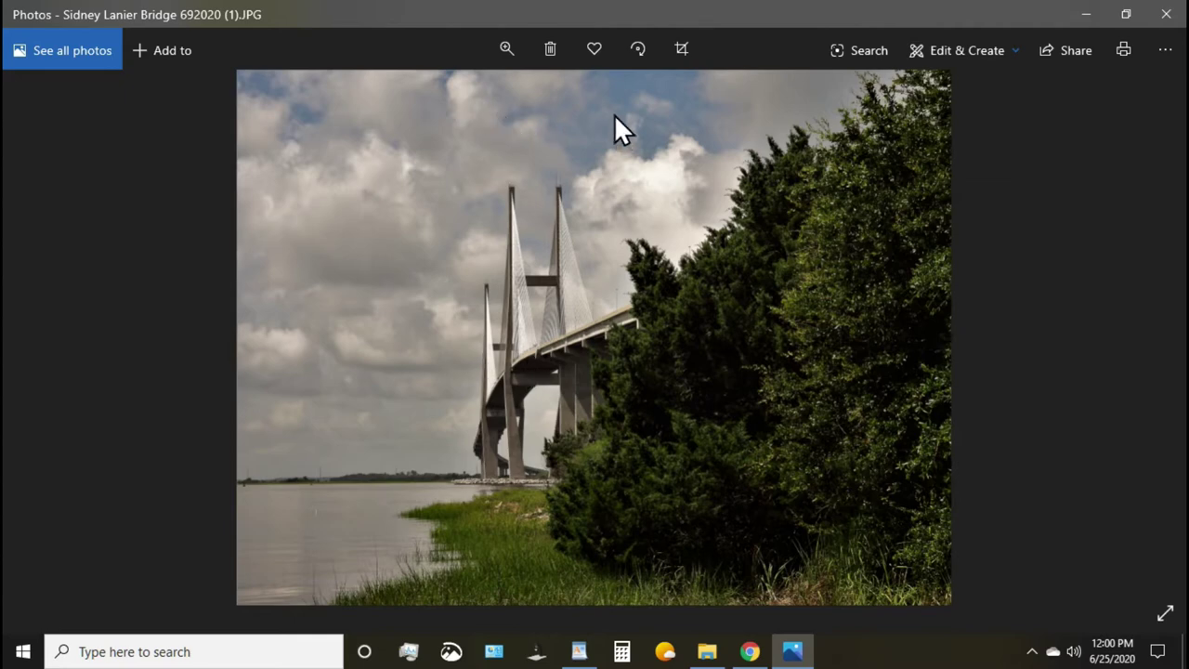
left_click(956, 46)
left_click(916, 89)
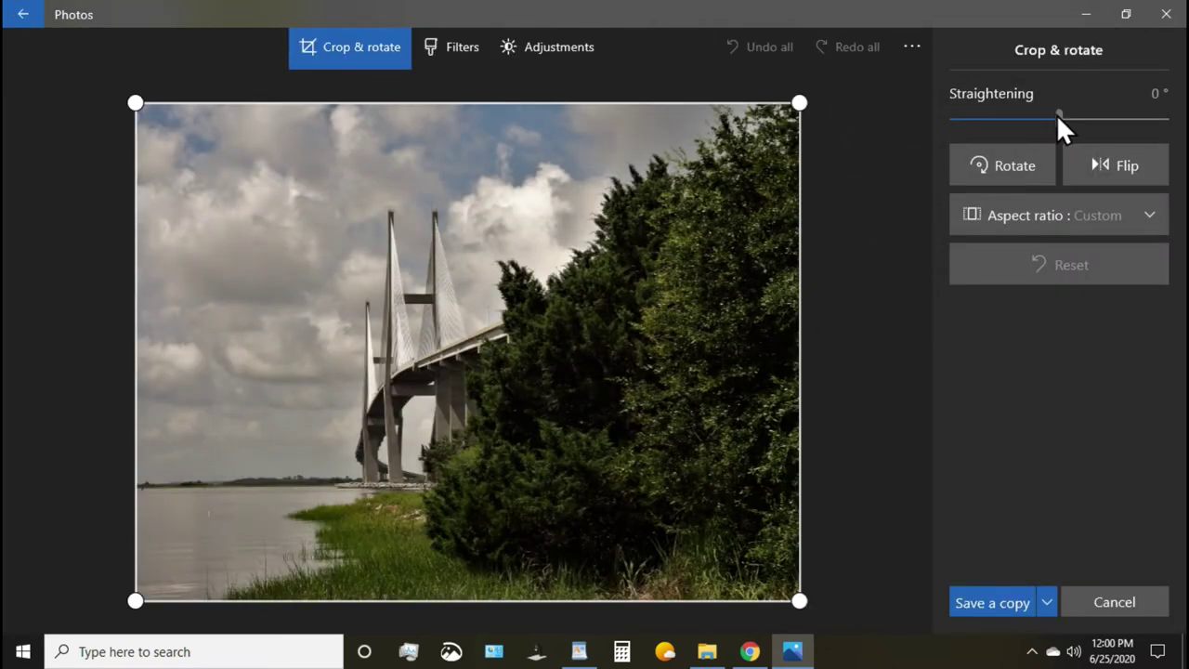
mouse_move(1058, 116)
left_mouse_down()
mouse_move(1024, 124)
mouse_move(1118, 119)
mouse_move(1062, 133)
left_mouse_up()
left_click(1106, 163)
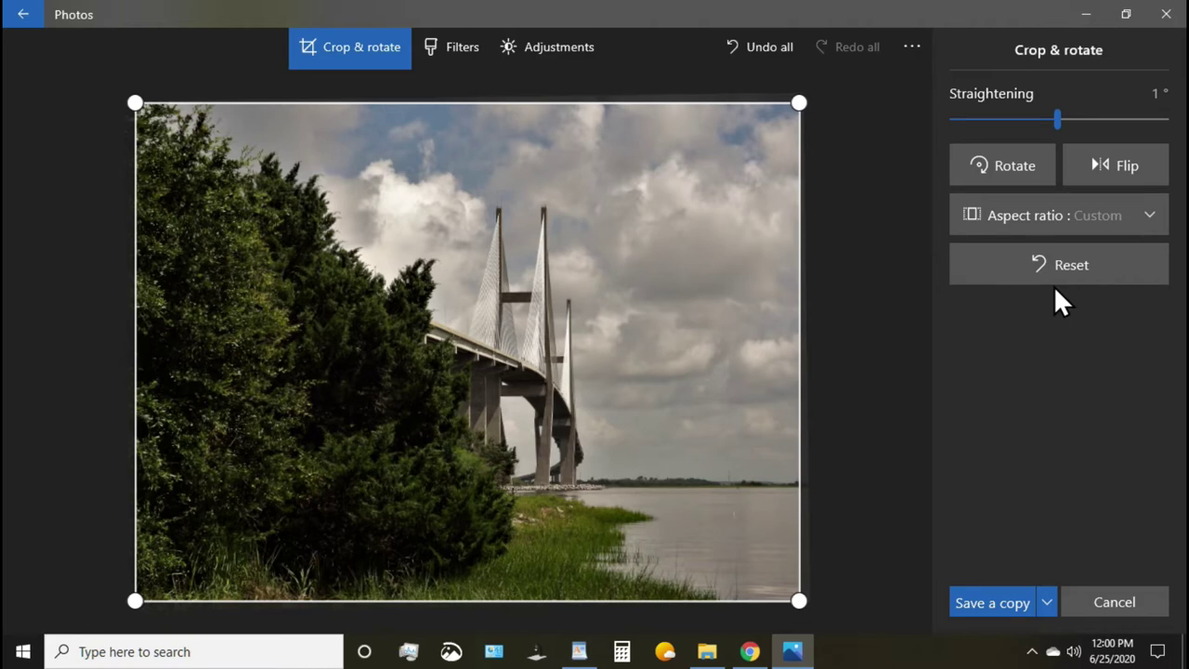
left_click(1040, 213)
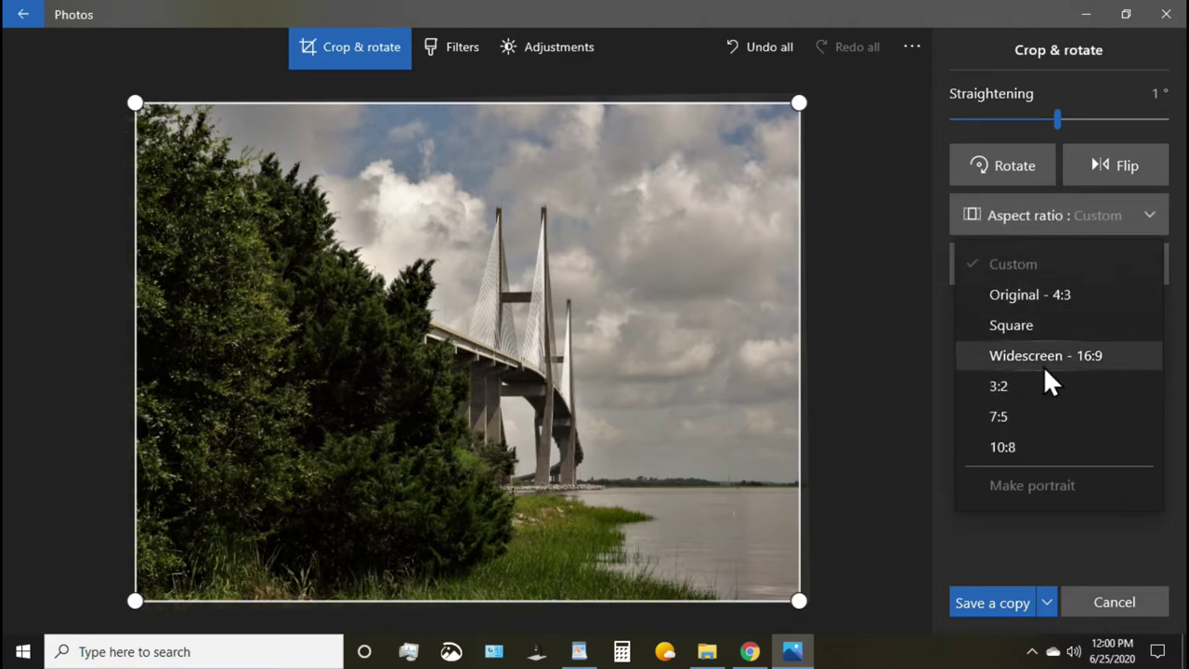
left_click(1021, 418)
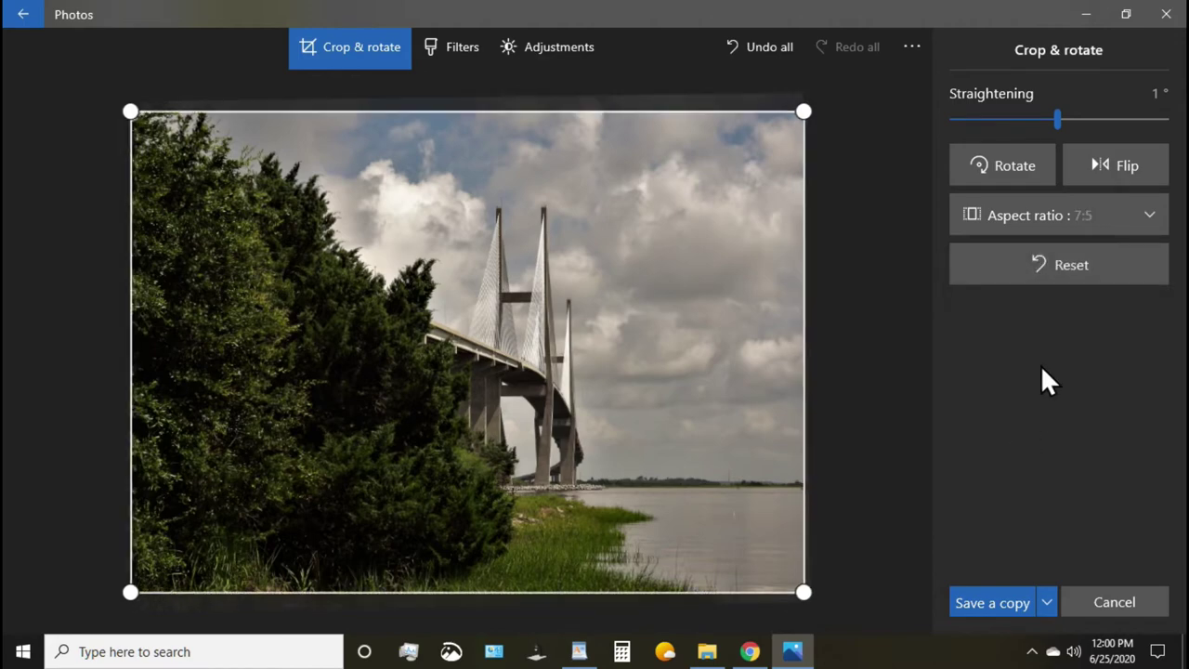
left_click(1060, 218)
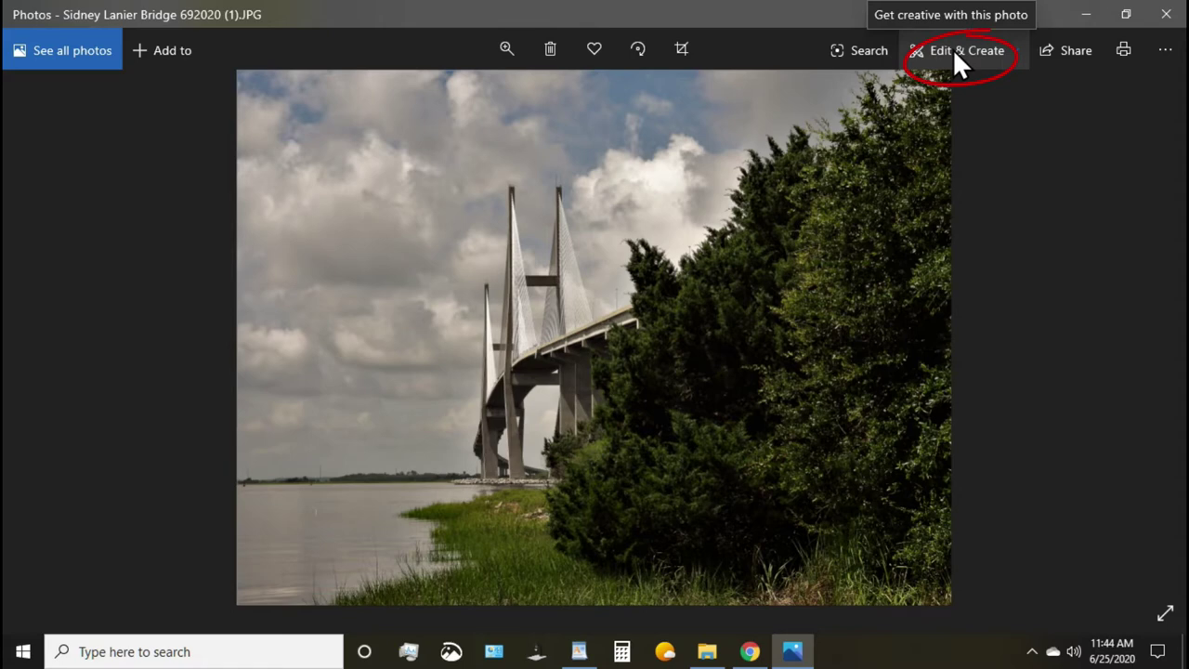
- Open the bridge photo in the editor, trial an inward crop from three sides, then undo it all
left_click(955, 51)
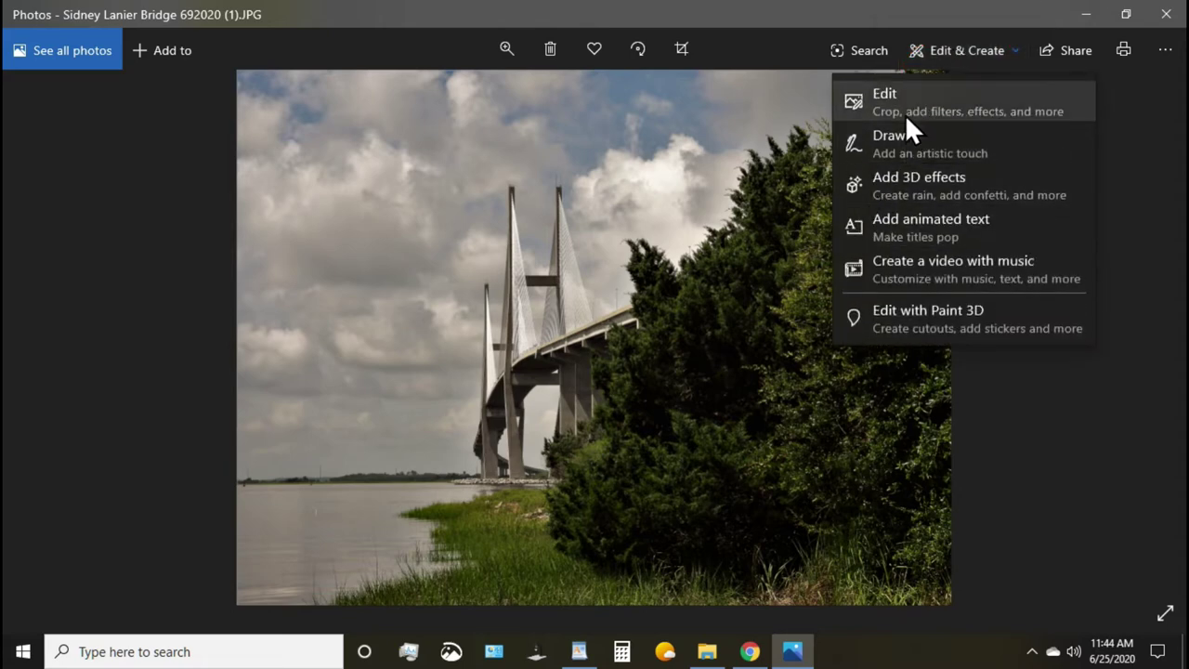
left_click(906, 112)
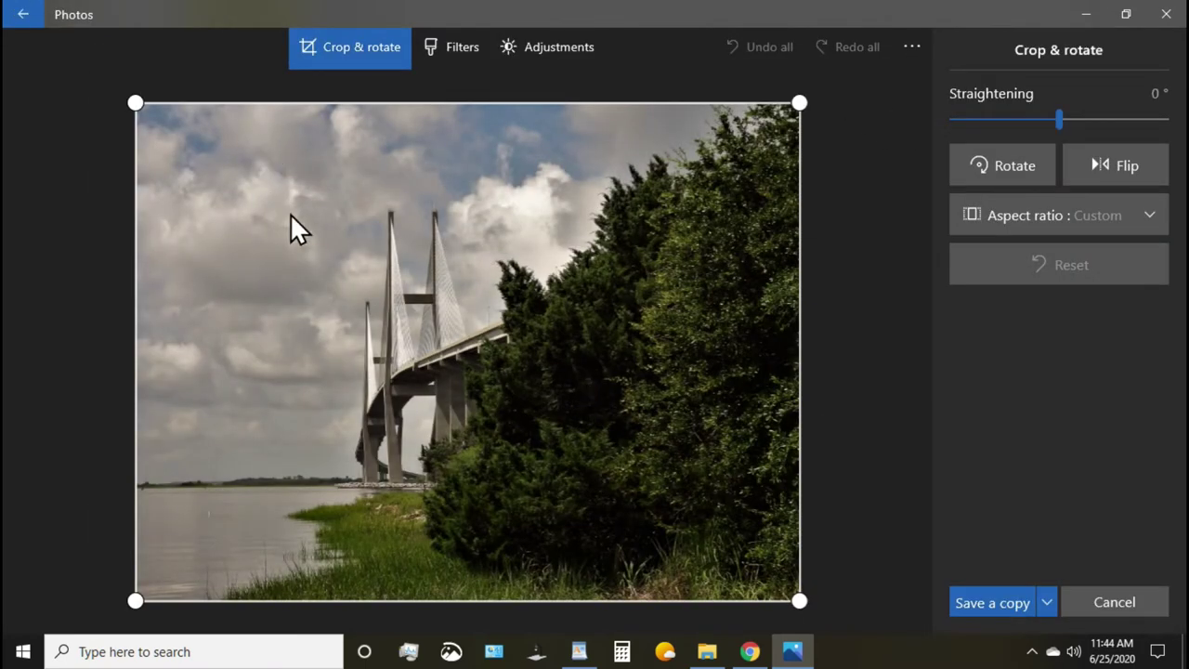
left_click_drag(797, 601, 642, 524)
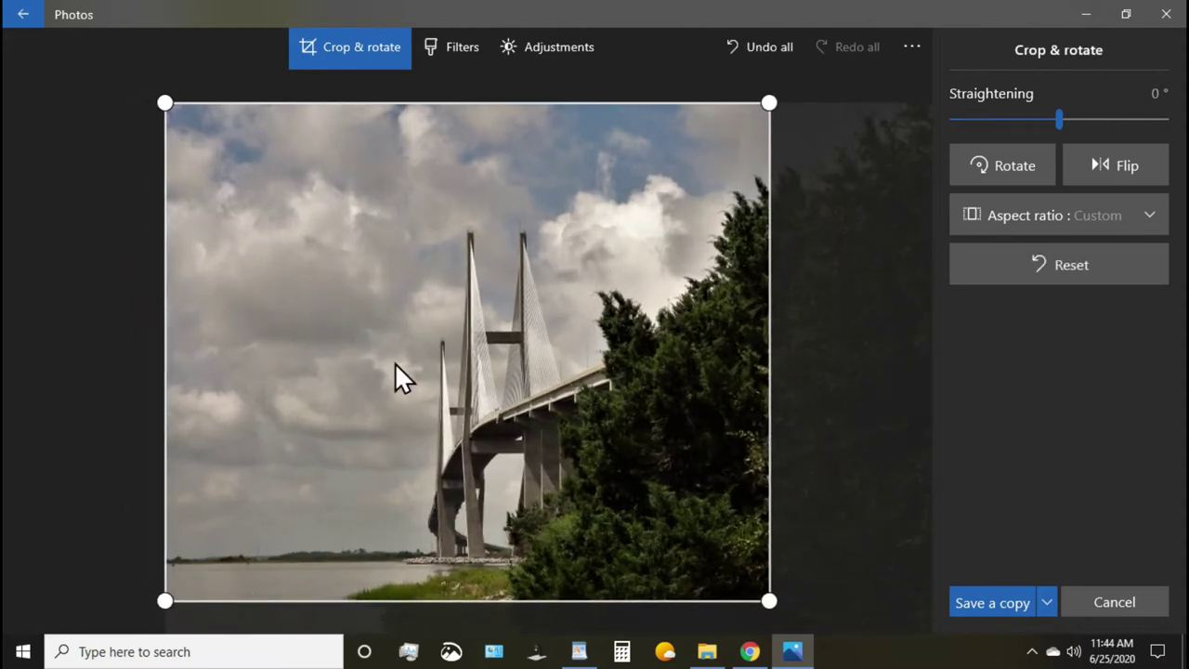
left_click_drag(164, 103, 300, 173)
left_click_drag(738, 600, 733, 455)
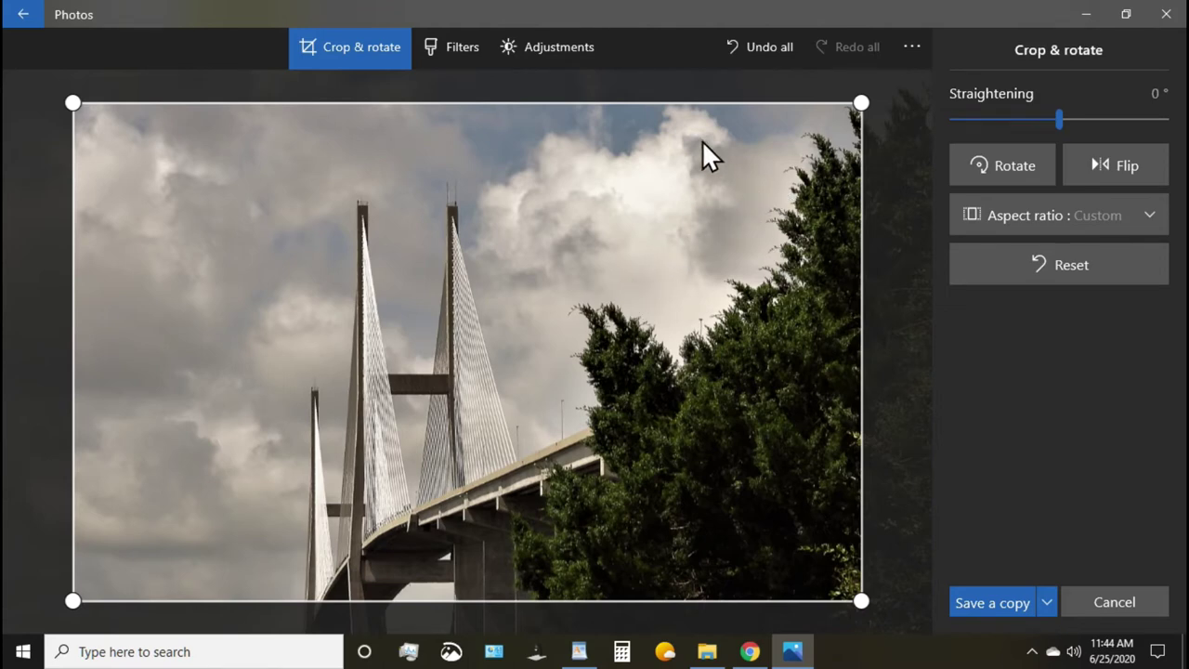
left_click(756, 48)
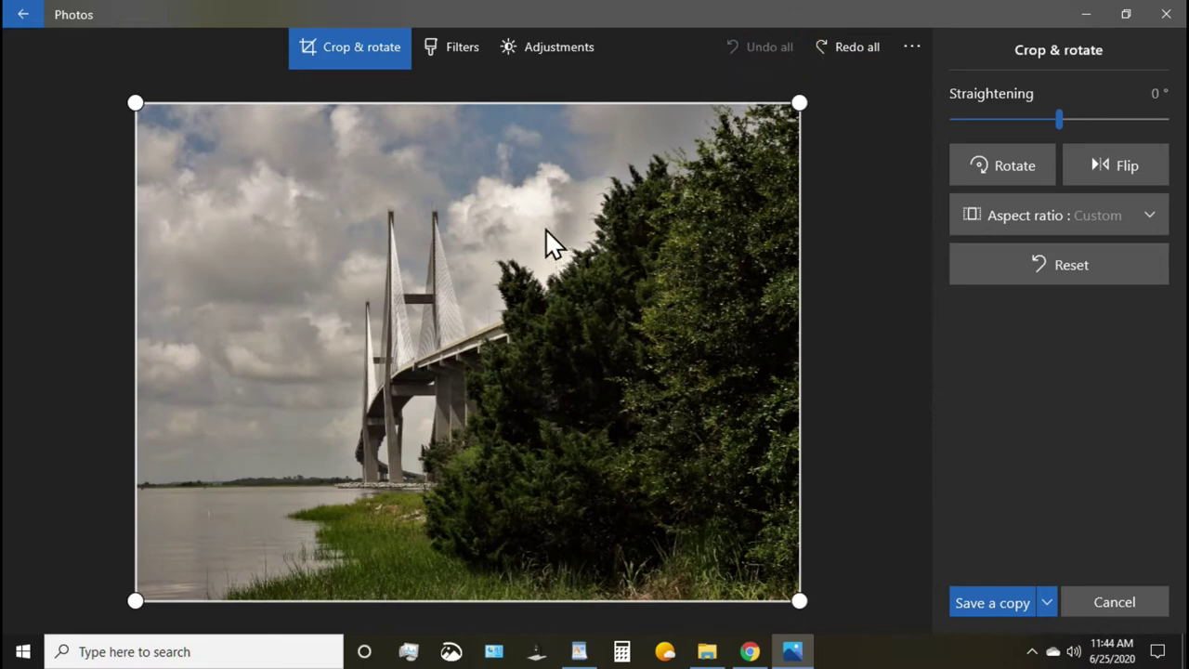
left_click(460, 44)
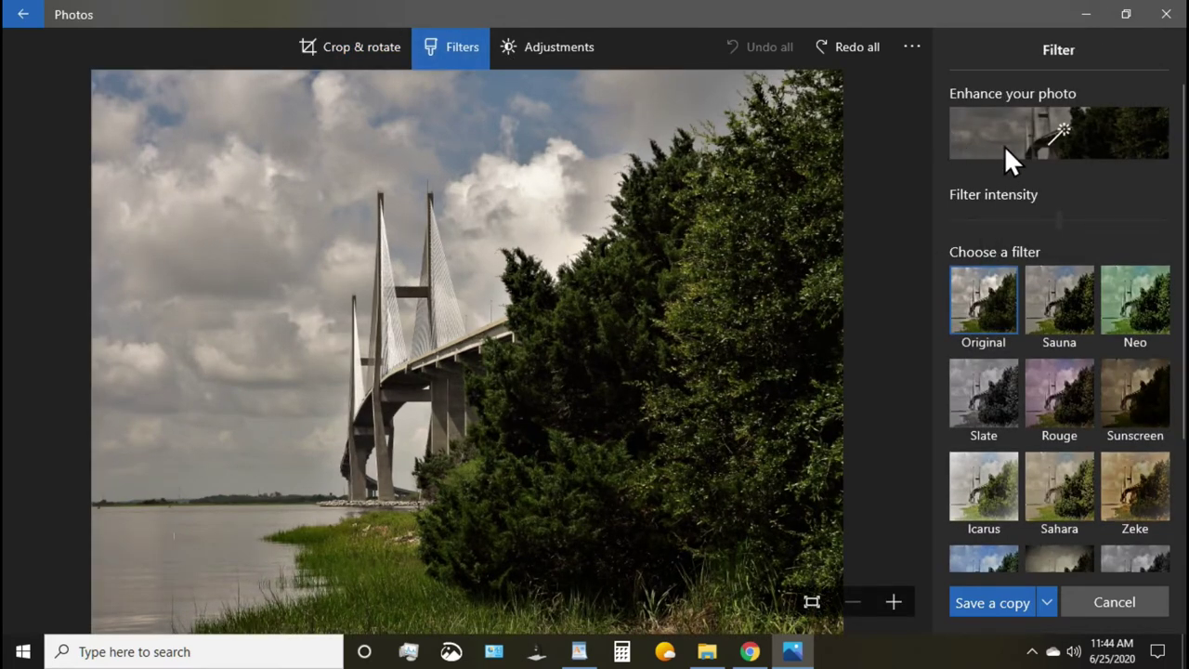
- Auto-enhance the photo and set the enhancement strength to about 25
left_click(978, 133)
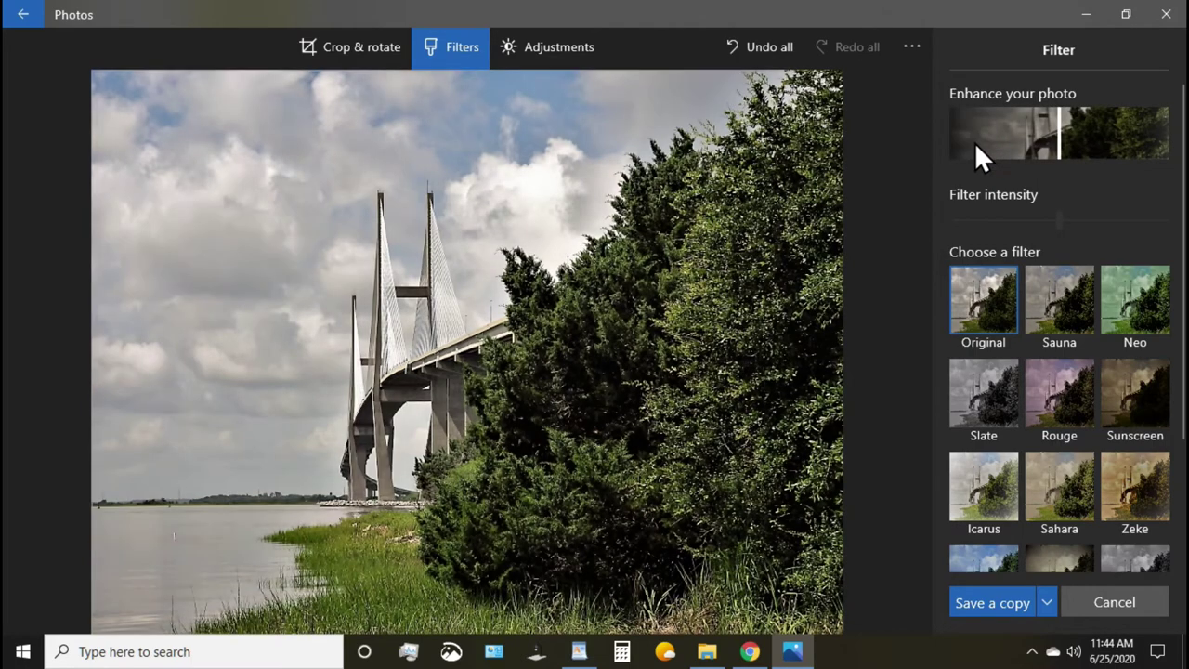
left_click_drag(1060, 139, 1180, 167)
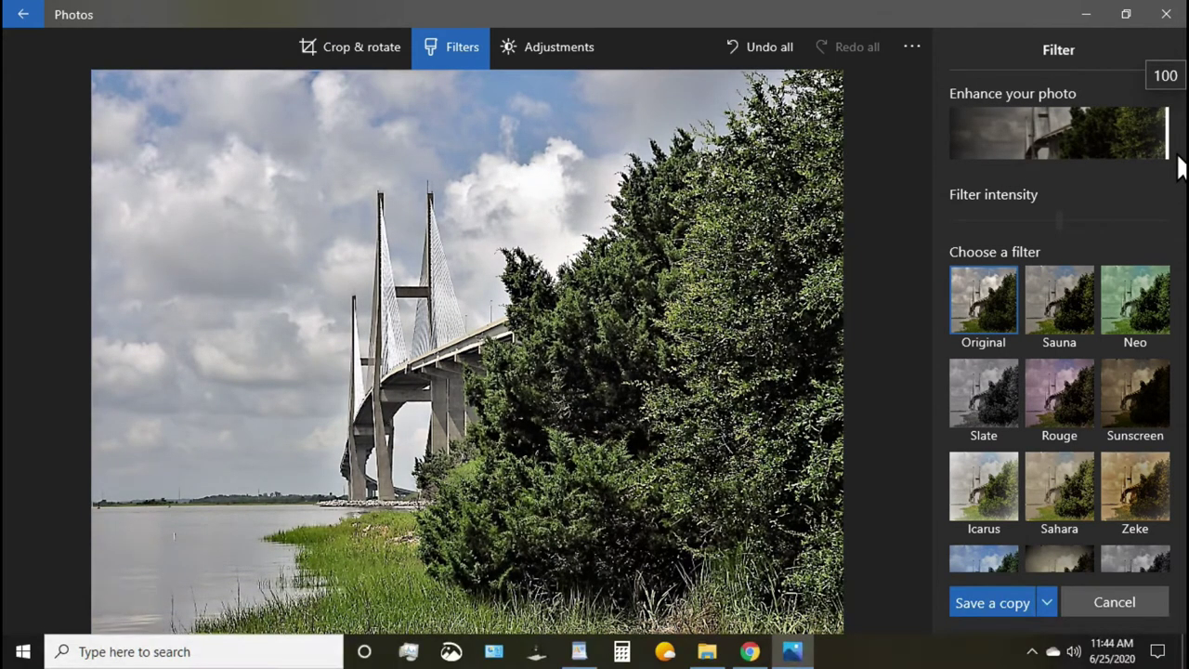
left_click_drag(1178, 158, 1007, 147)
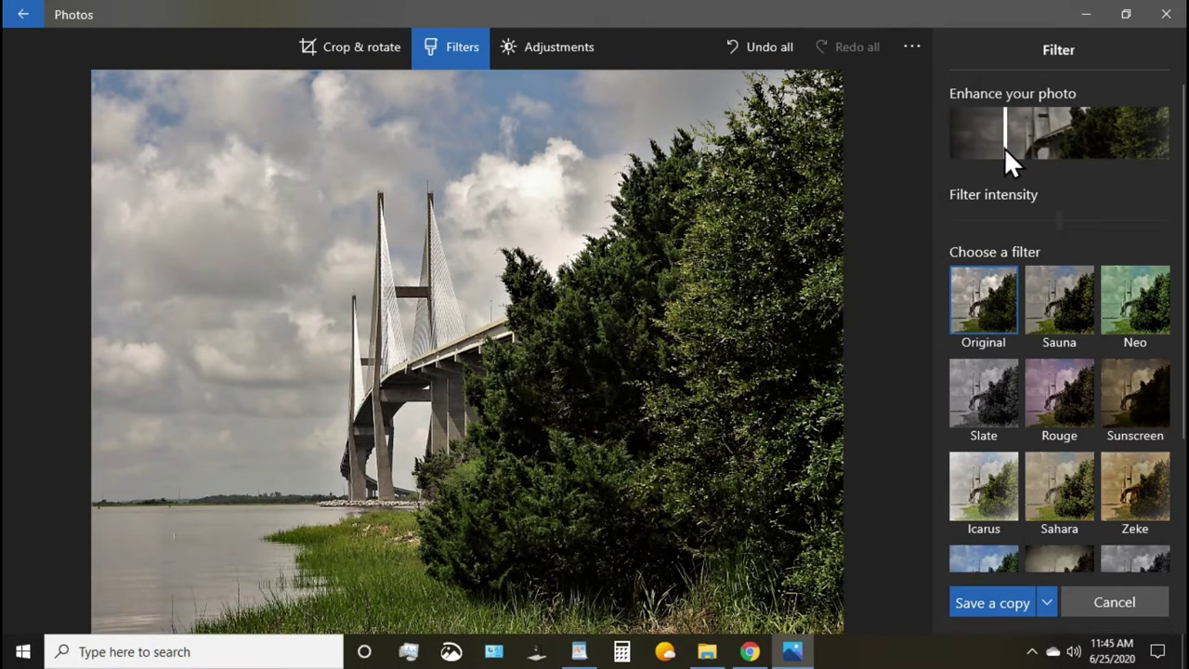
scroll(1059, 311, "down", 2)
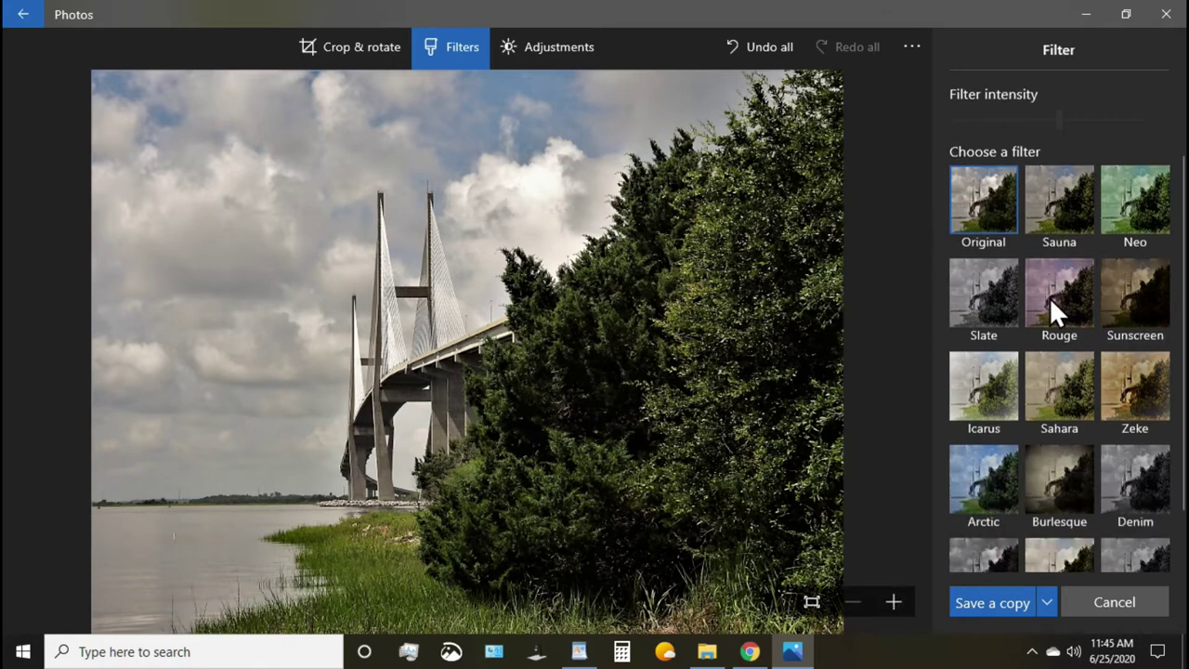
scroll(1048, 292, "up", 1)
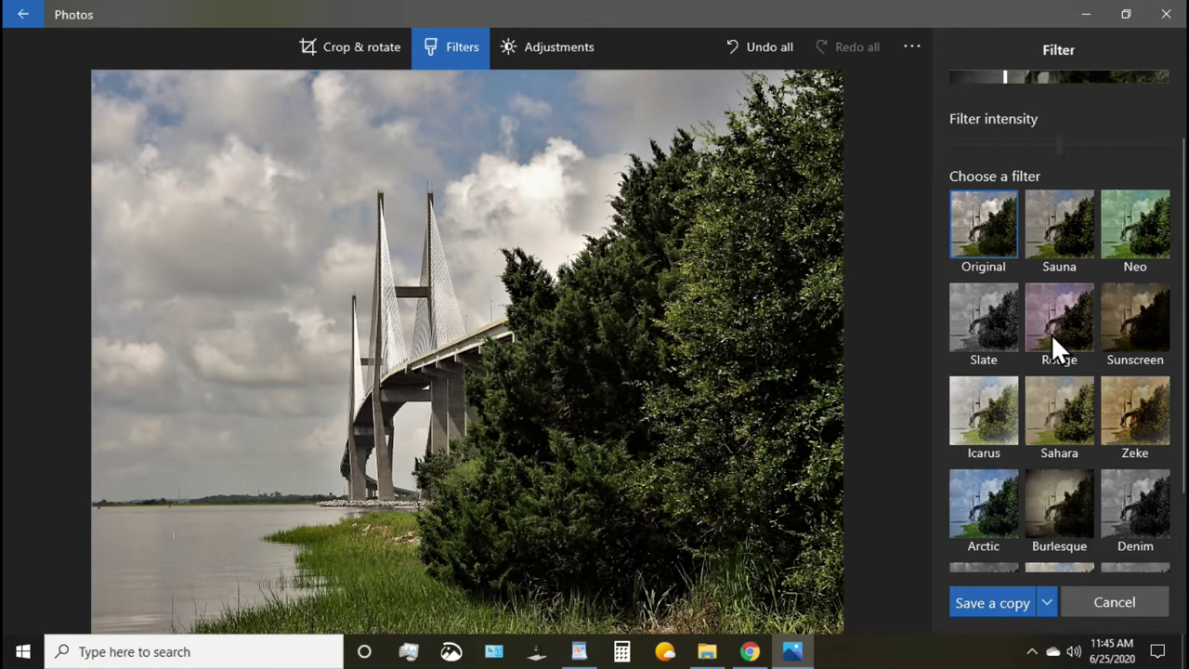
- Preview Sauna, Neo, Slate, Icarus, Vanilla, Mercury and Napa filters, then apply Burlesque
left_click(1058, 238)
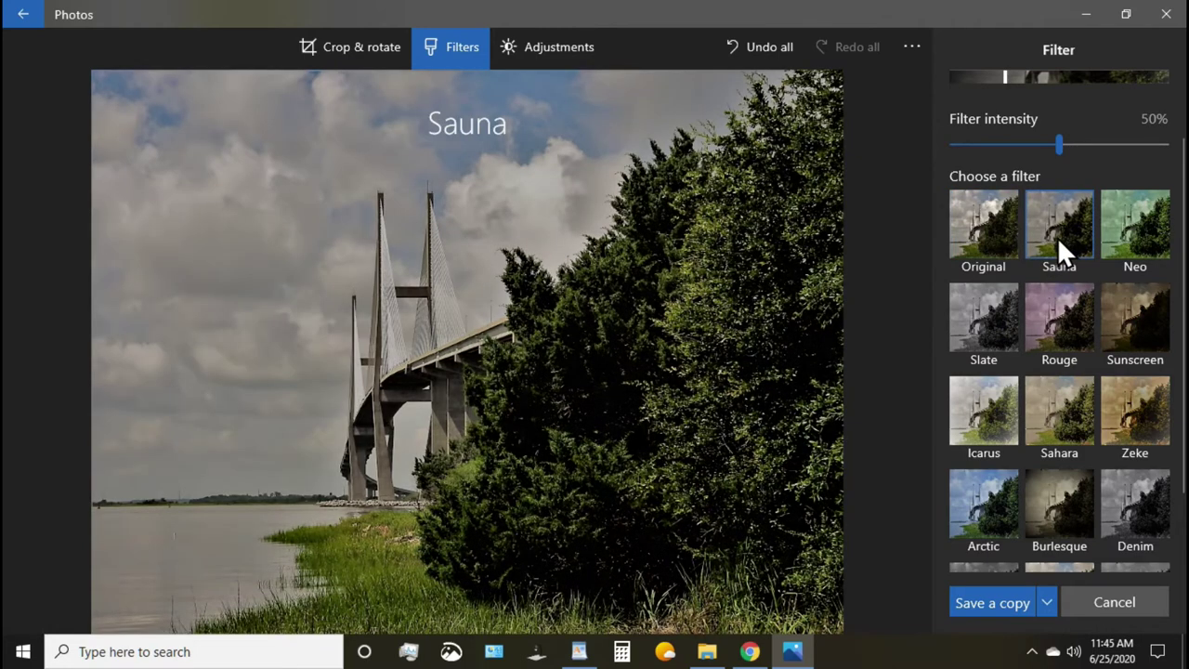
left_click(1142, 234)
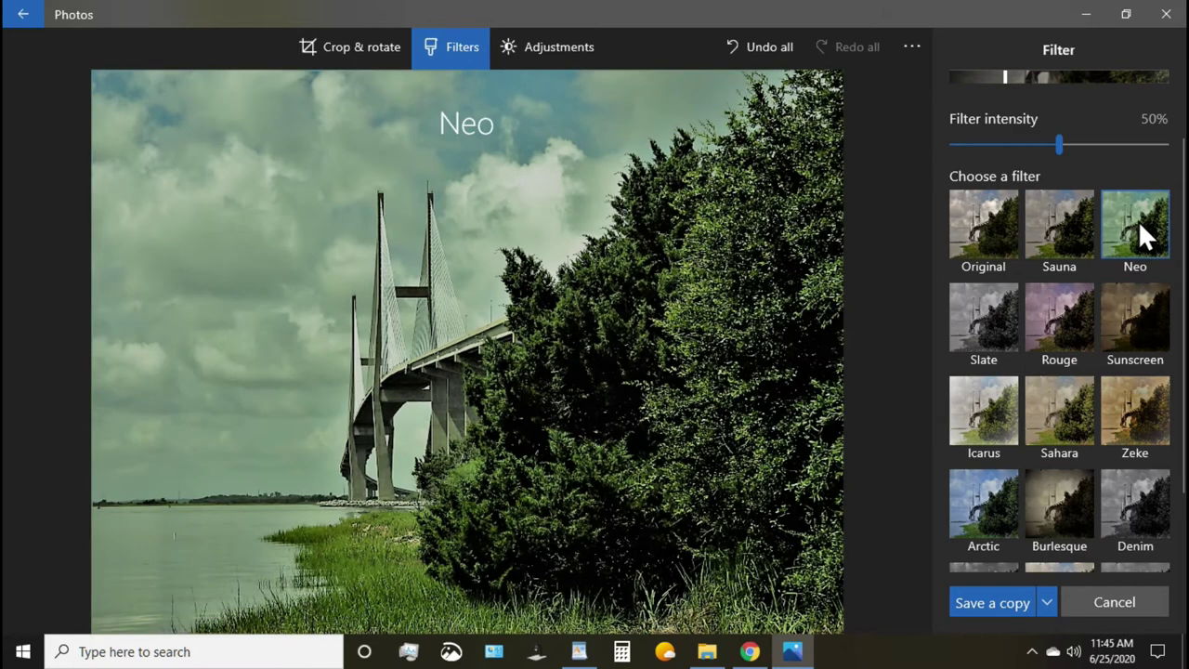
left_click(989, 318)
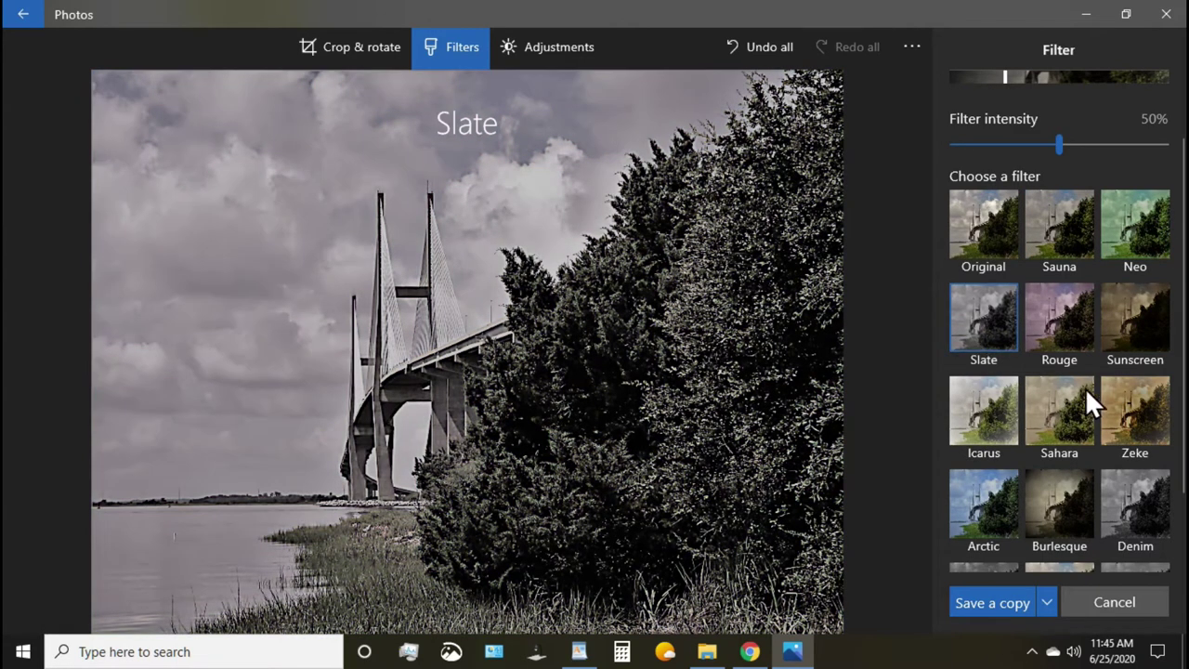
left_click(993, 406)
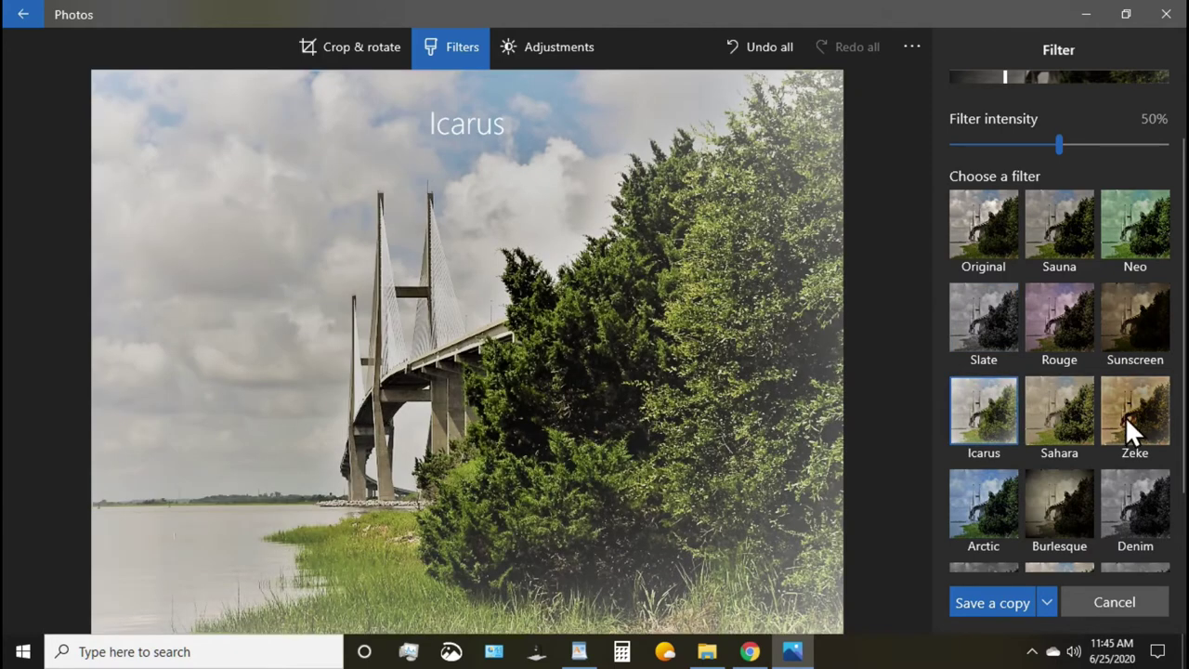
scroll(1064, 400, "down", 2)
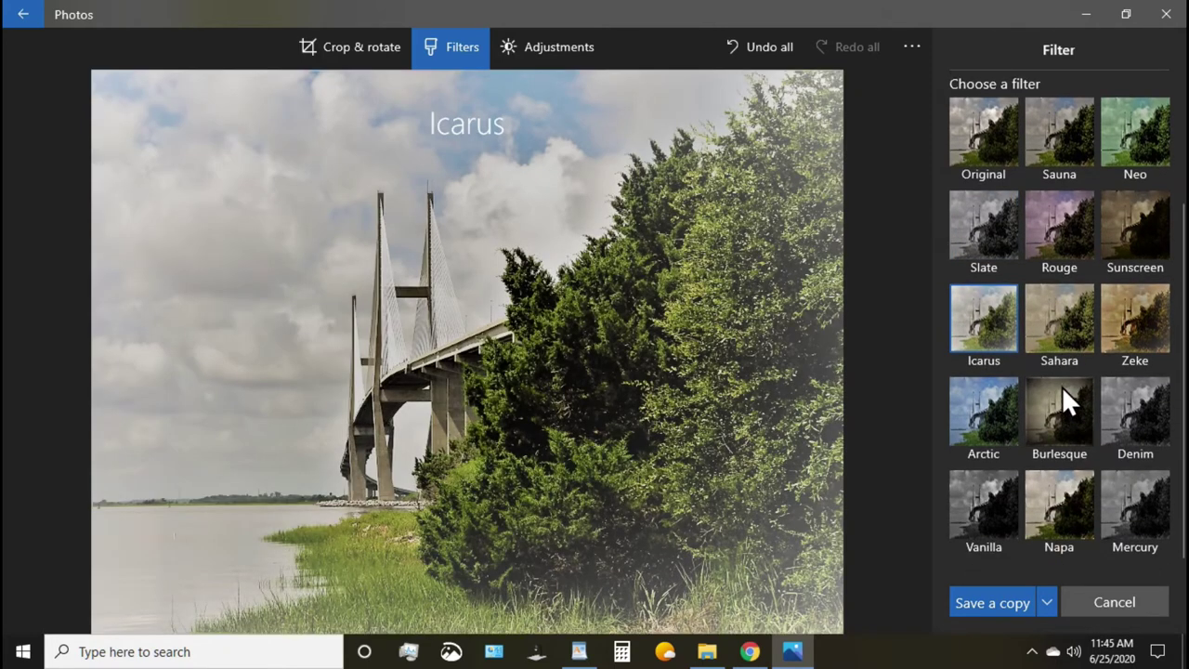
left_click(990, 499)
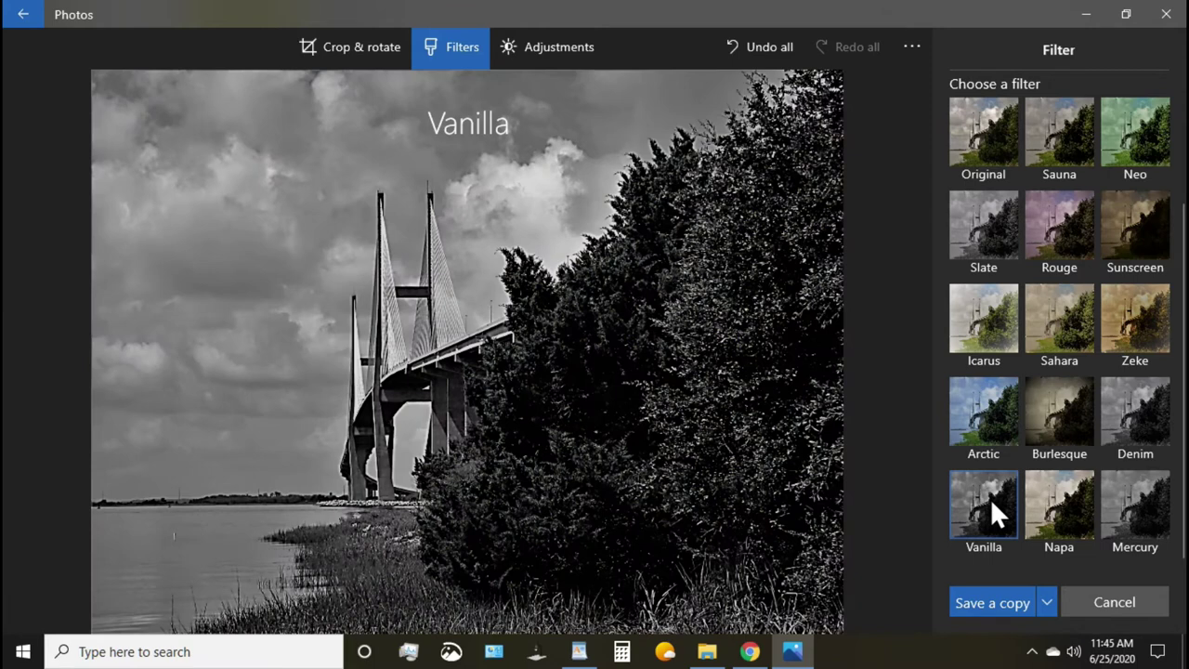
left_click(1141, 496)
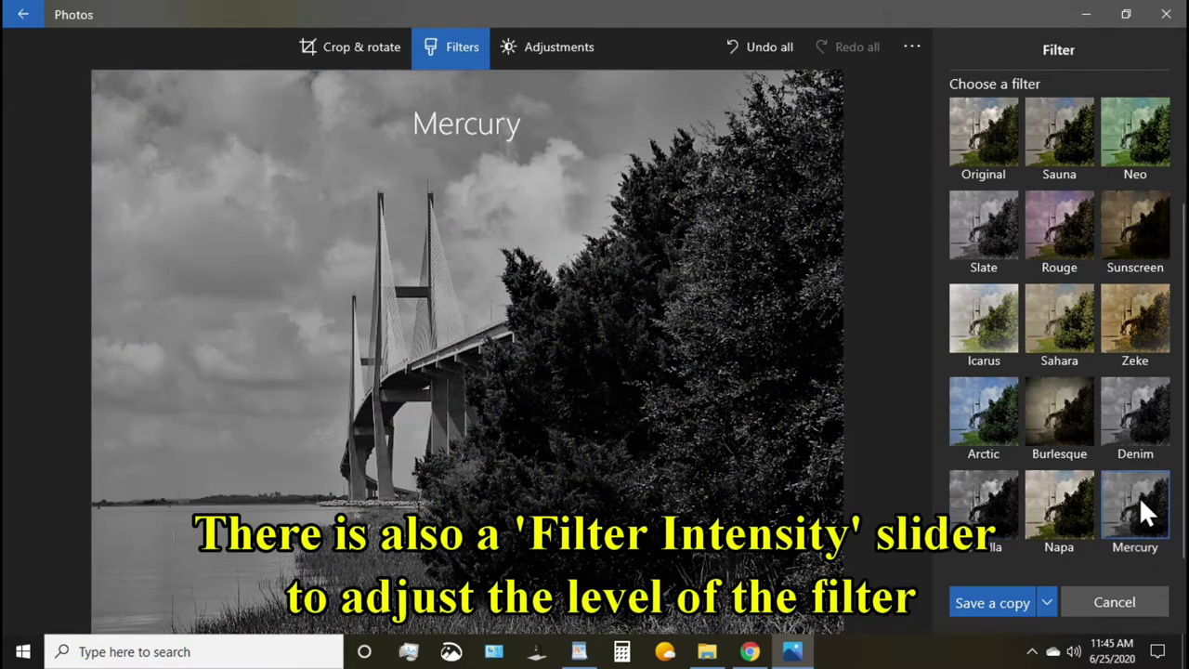
left_click(1053, 502)
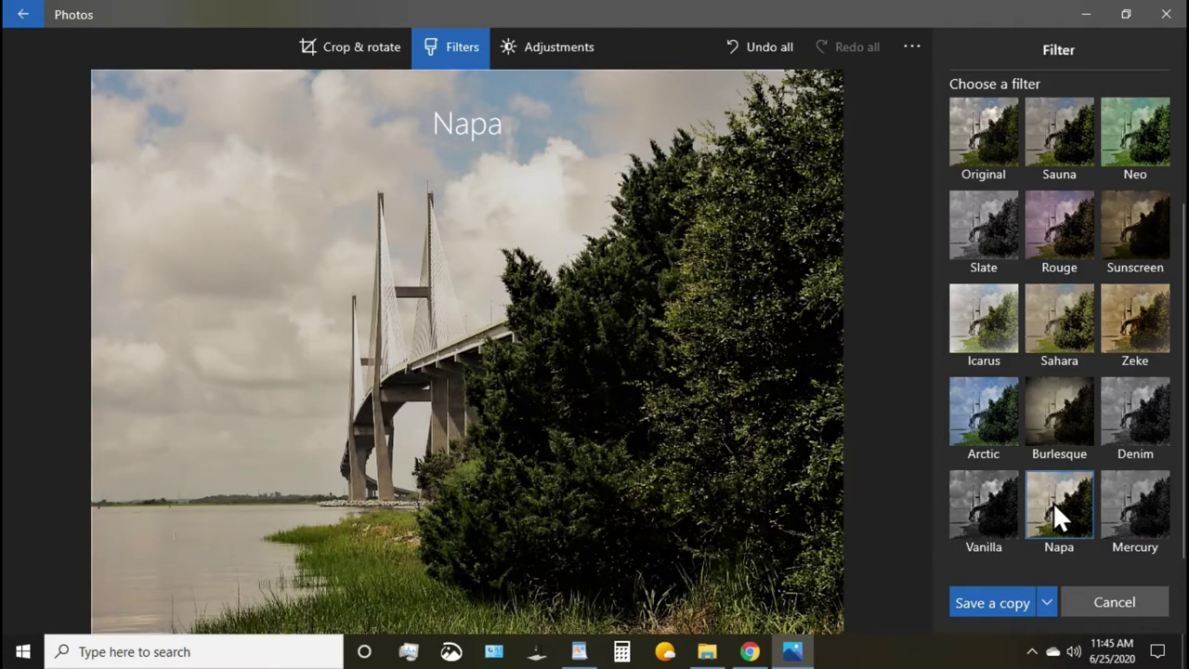
left_click(1050, 428)
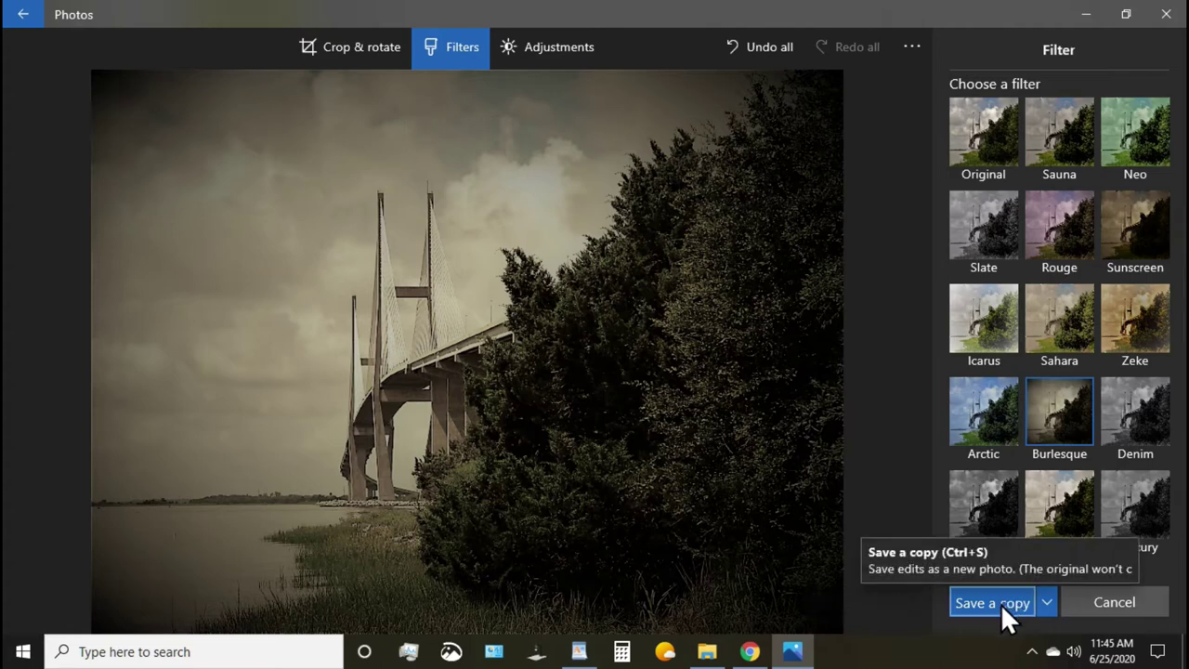
left_click(1044, 600)
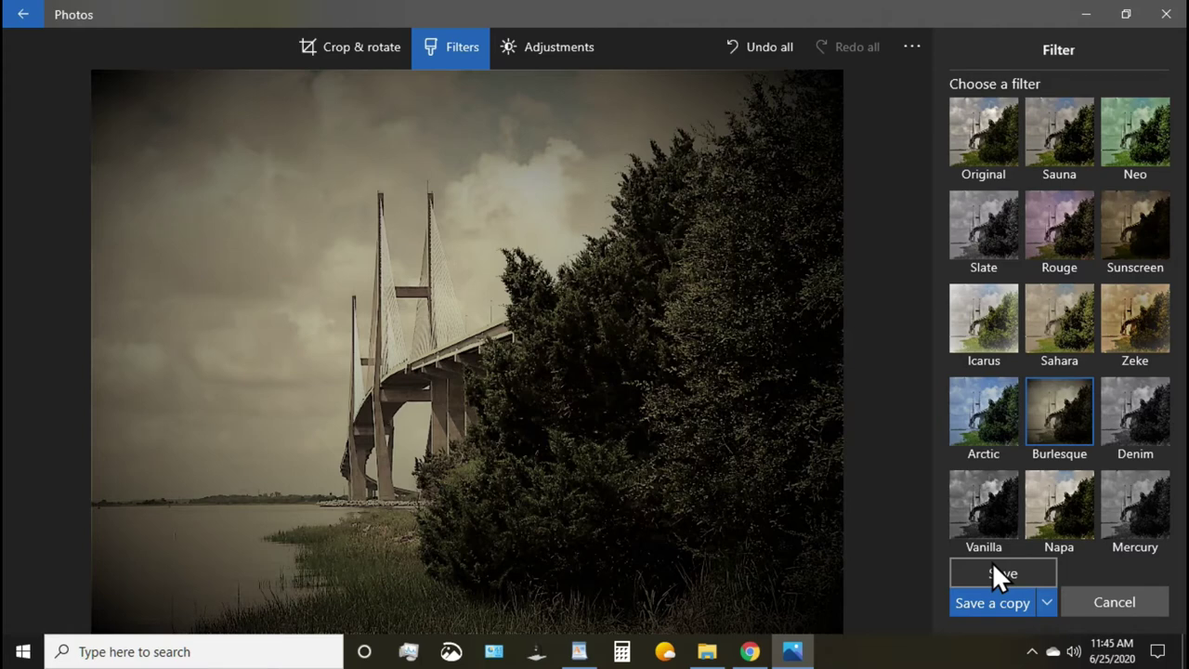
- Choose Save from the Save a copy dropdown for the Burlesque-filtered photo
left_click(1111, 567)
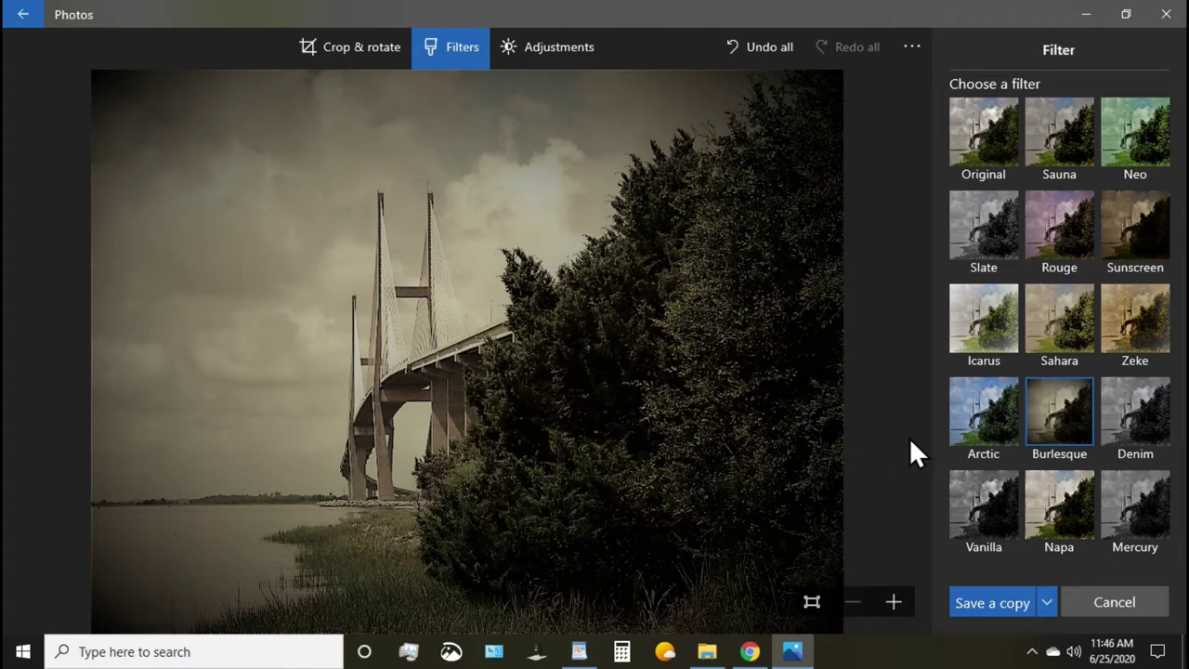
- Undo all edits from the Adjustments panel and expand the Light settings
left_click(552, 54)
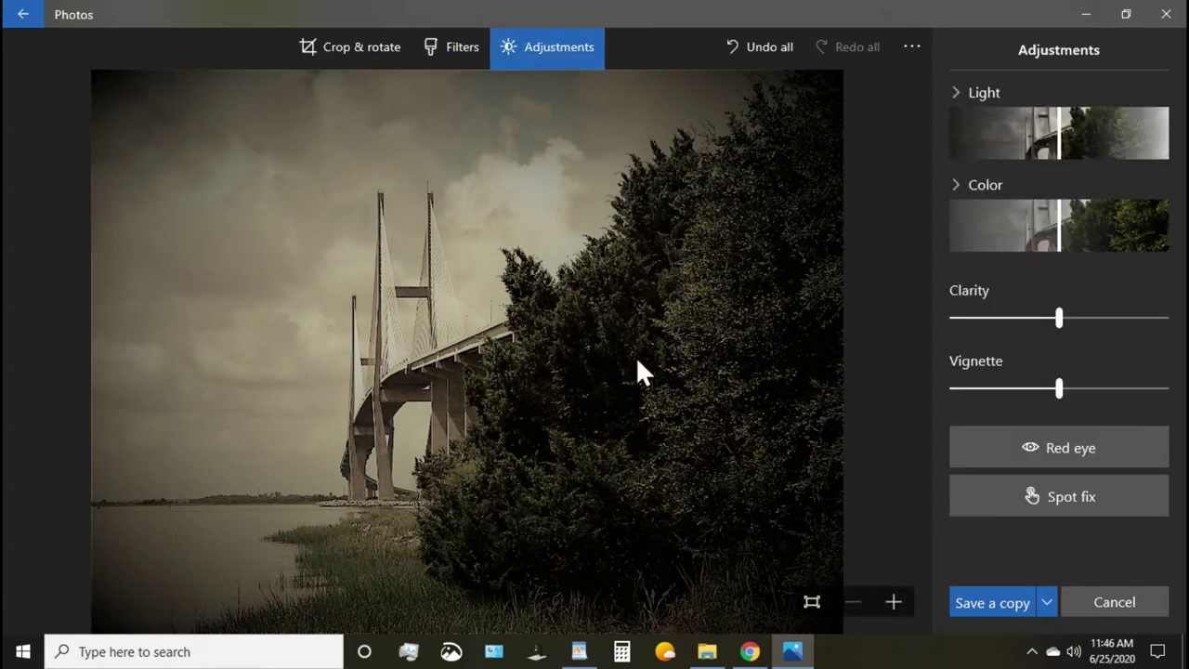
left_click(762, 40)
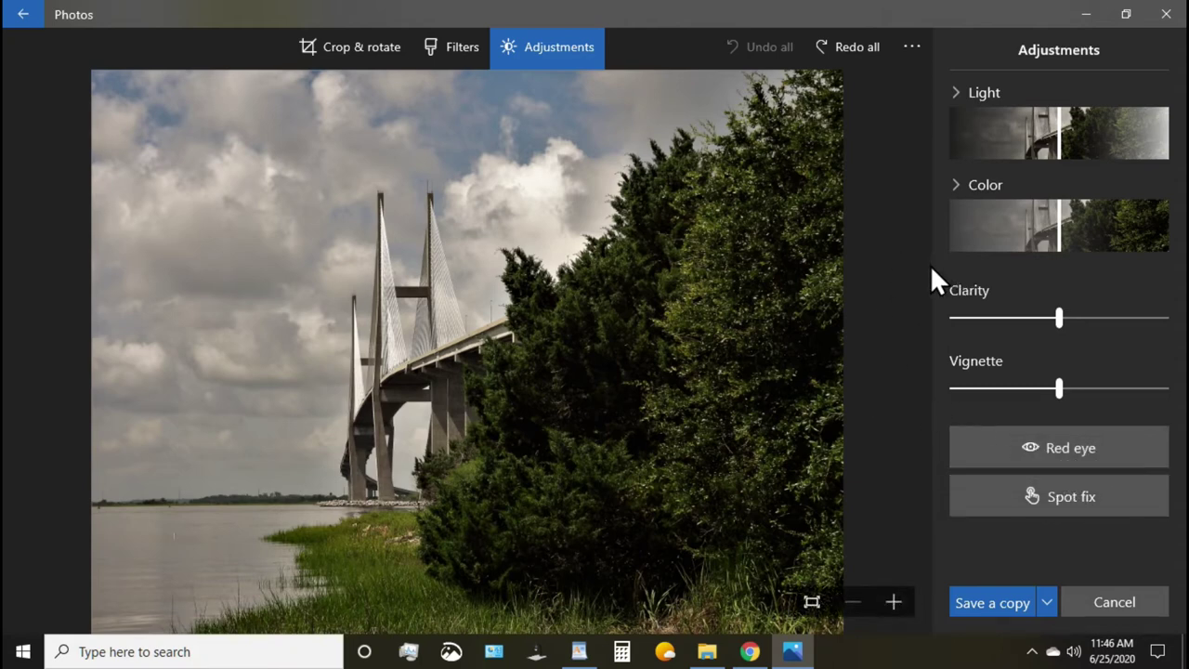
left_click(958, 92)
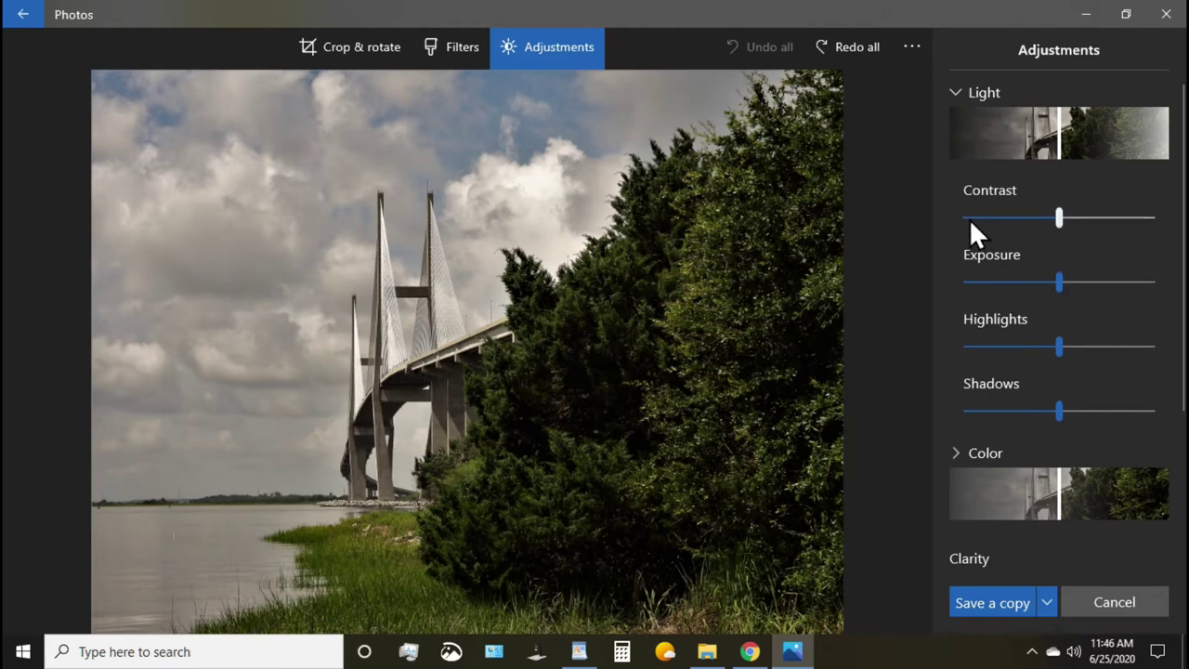
- Raise Contrast and Shadows, and lower Exposure and Highlights with the Light sliders
left_click_drag(1061, 212, 1090, 220)
left_click_drag(1062, 284, 1032, 295)
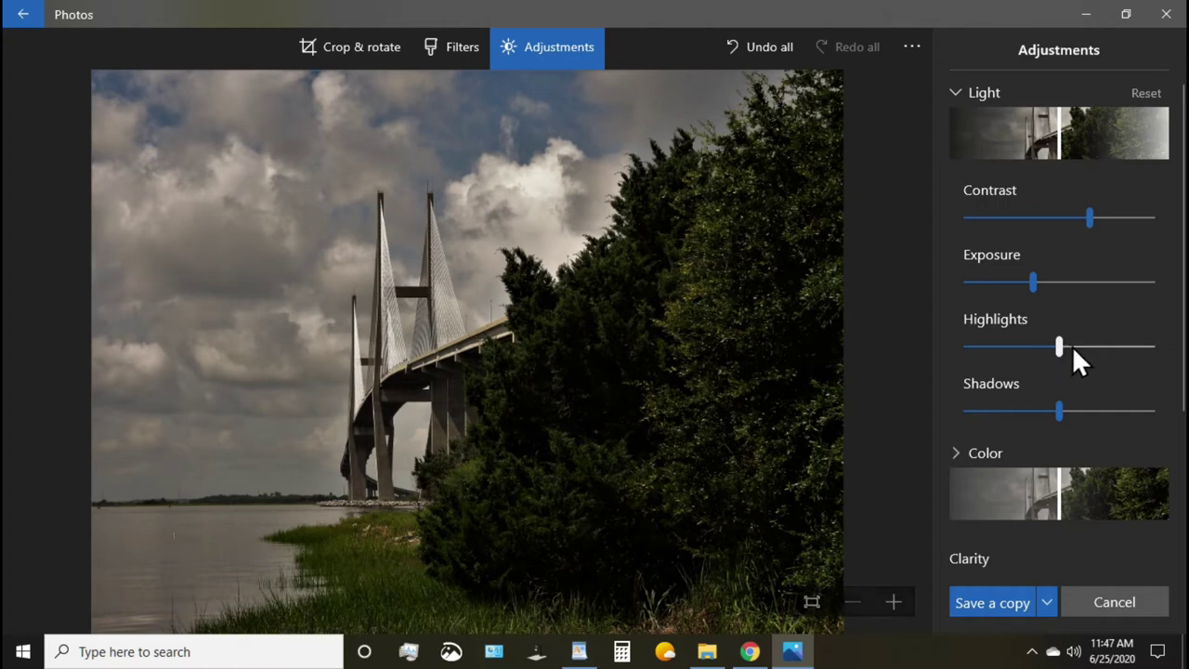
left_click_drag(1072, 346, 1034, 369)
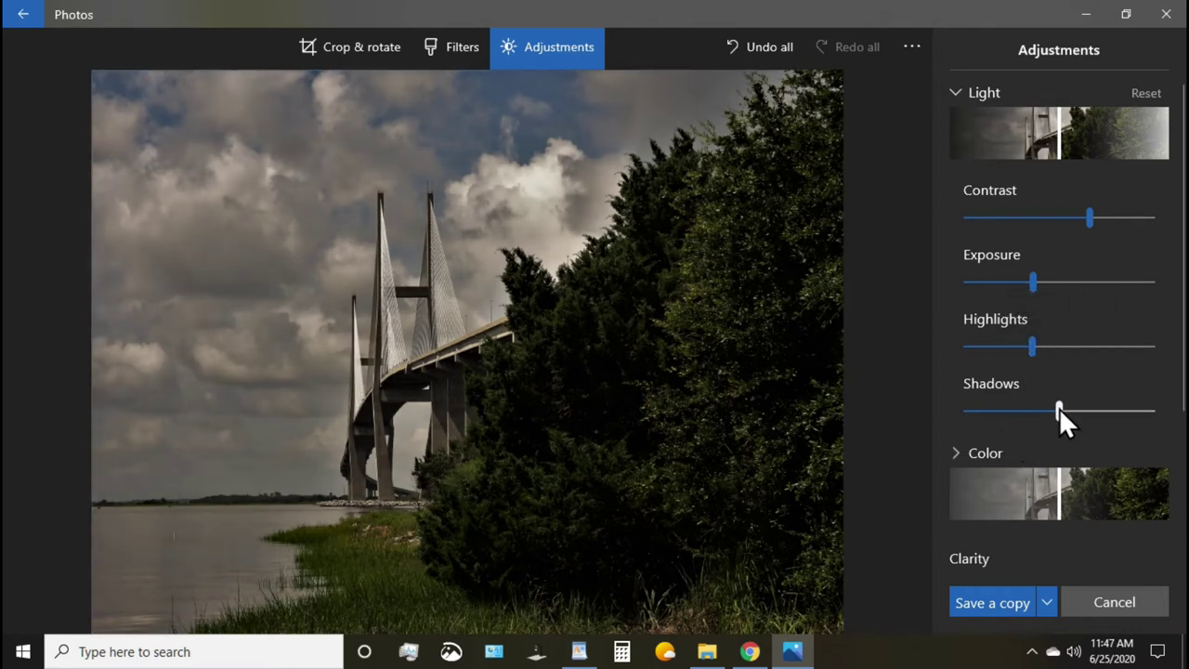
left_click_drag(1059, 410, 1081, 393)
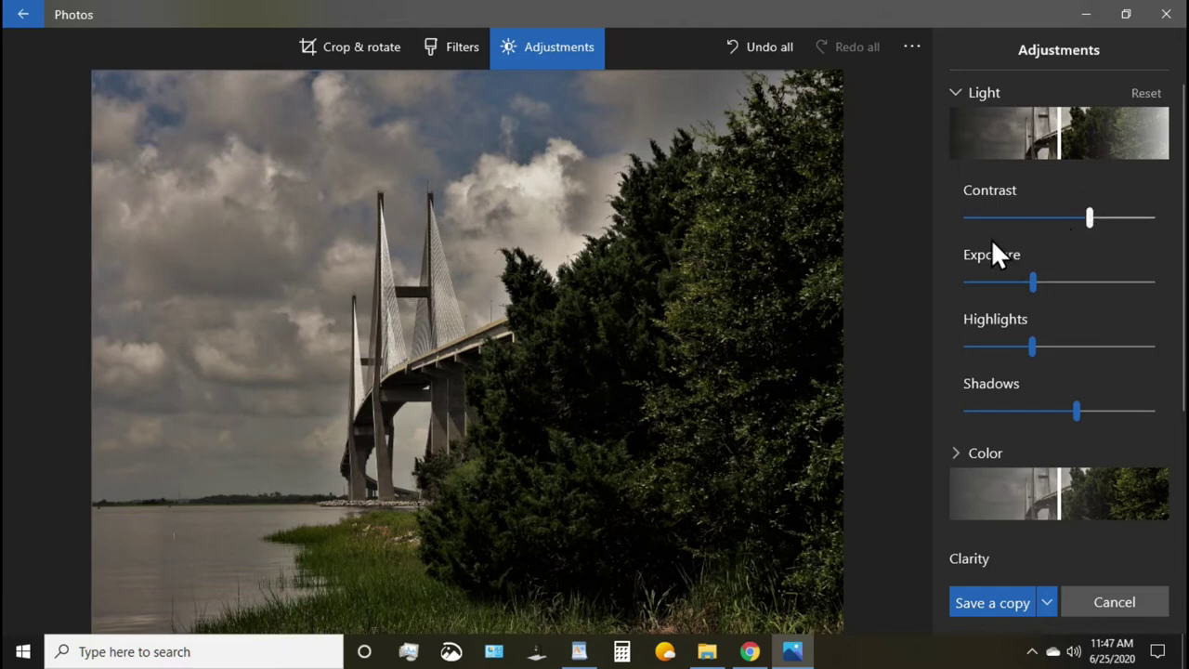
scroll(1007, 293, "down", 3)
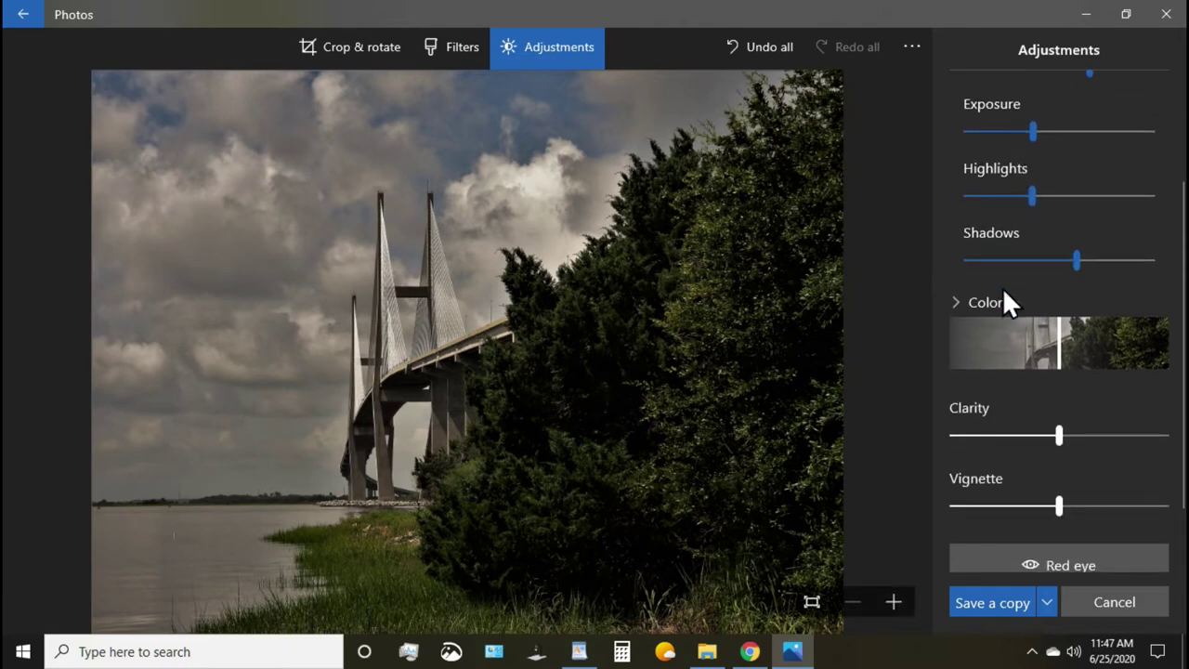
- Expand Color, boost saturation, then set Tint to 56 and Warmth to 18
left_click(958, 302)
scroll(1036, 358, "down", 1)
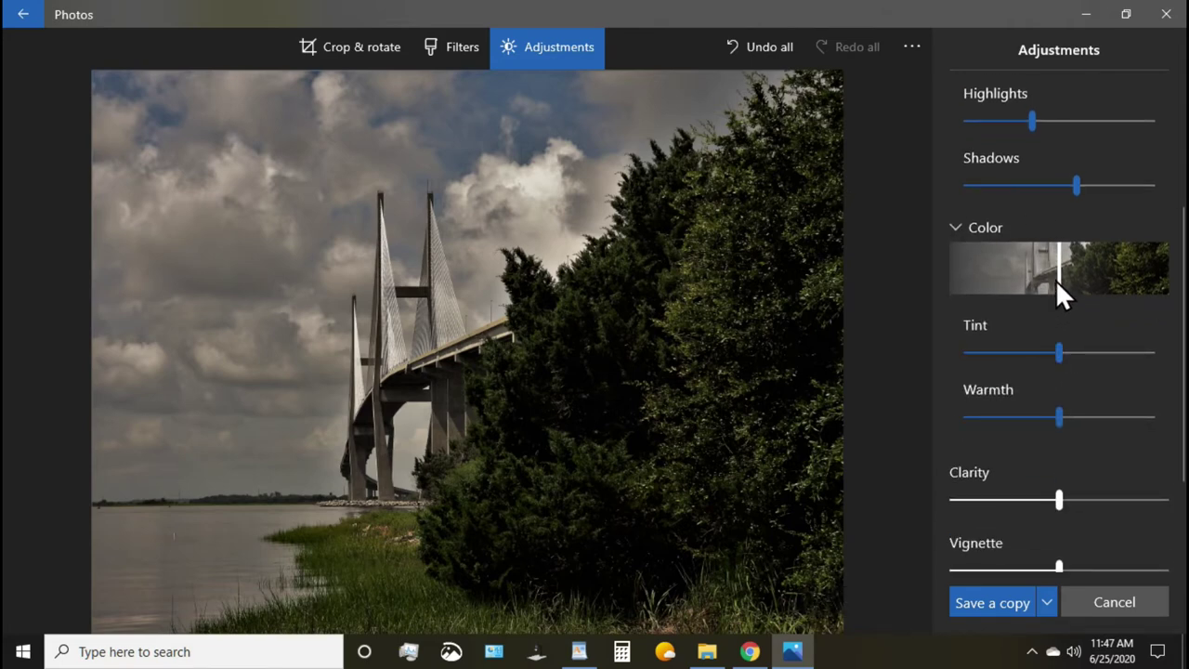
mouse_move(1056, 280)
left_mouse_down()
mouse_move(1152, 282)
mouse_move(1017, 286)
mouse_move(1143, 276)
mouse_move(1072, 292)
left_mouse_up()
left_click_drag(1060, 353, 1112, 354)
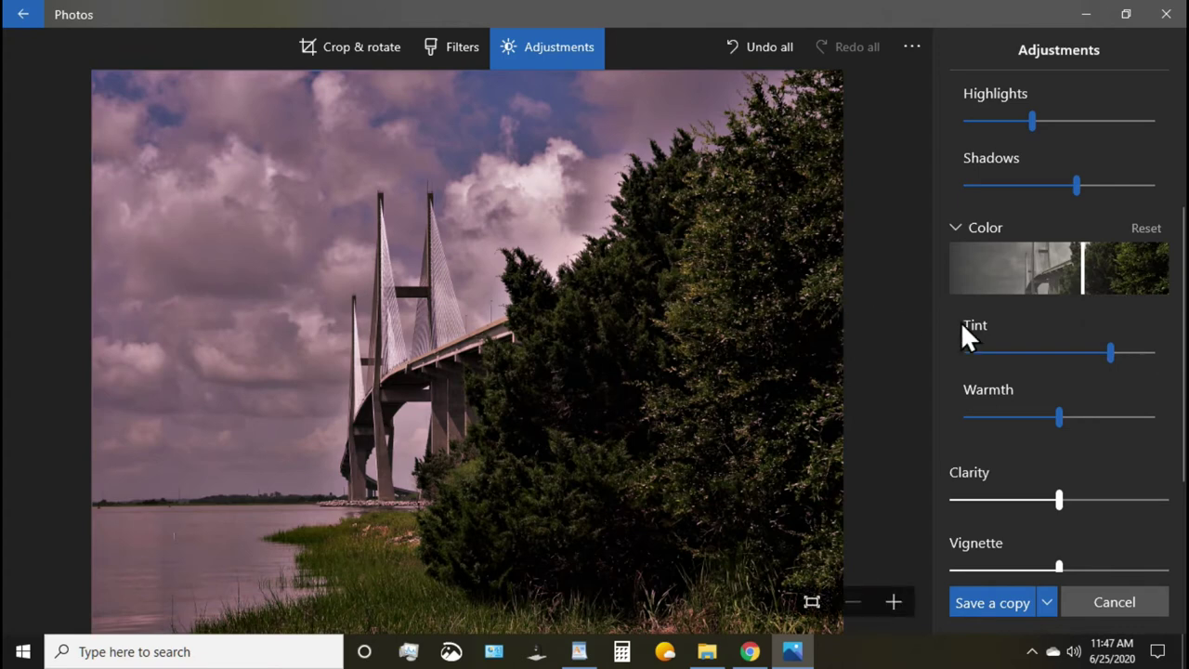
scroll(961, 322, "down", 1)
mouse_move(1061, 338)
left_mouse_down()
mouse_move(984, 344)
mouse_move(1141, 339)
mouse_move(1075, 340)
left_mouse_up()
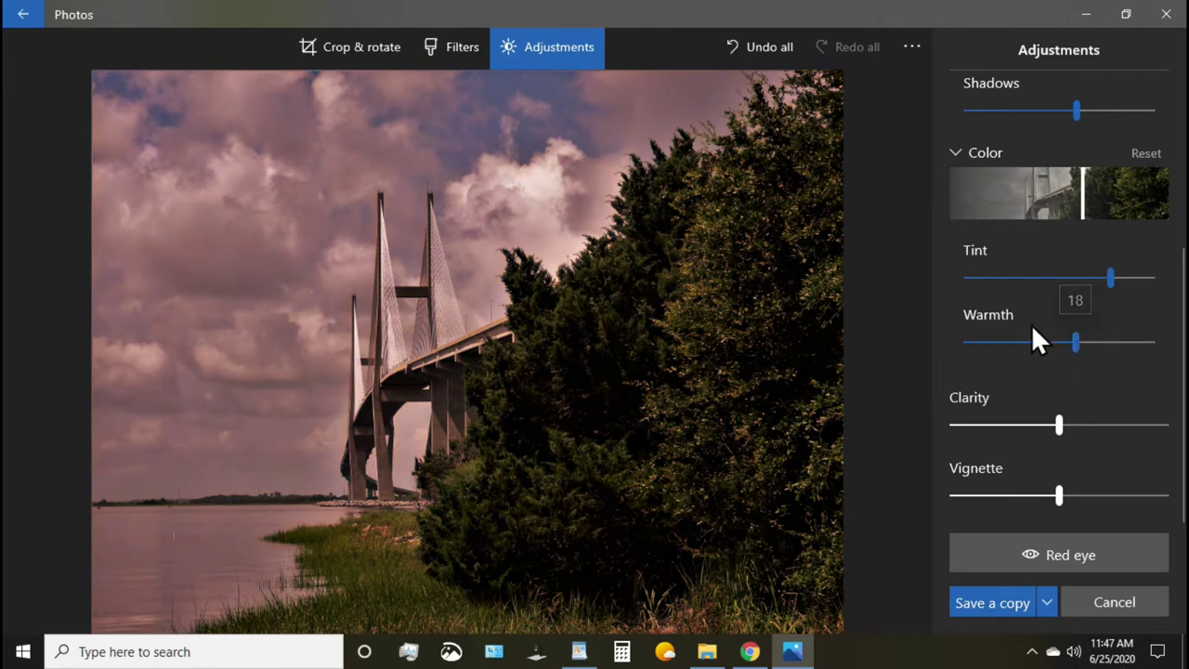
scroll(963, 298, "down", 2)
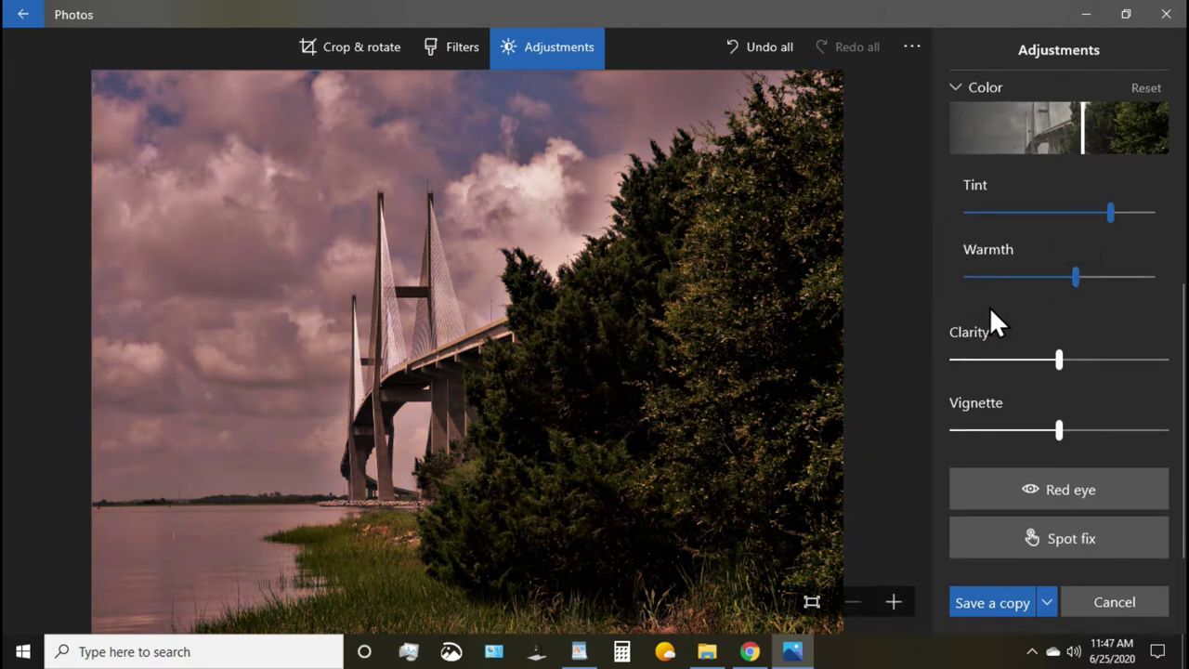
- Raise Clarity, then swing Vignette from 67 to -100 and settle it at about 4
left_click_drag(1061, 359, 1086, 360)
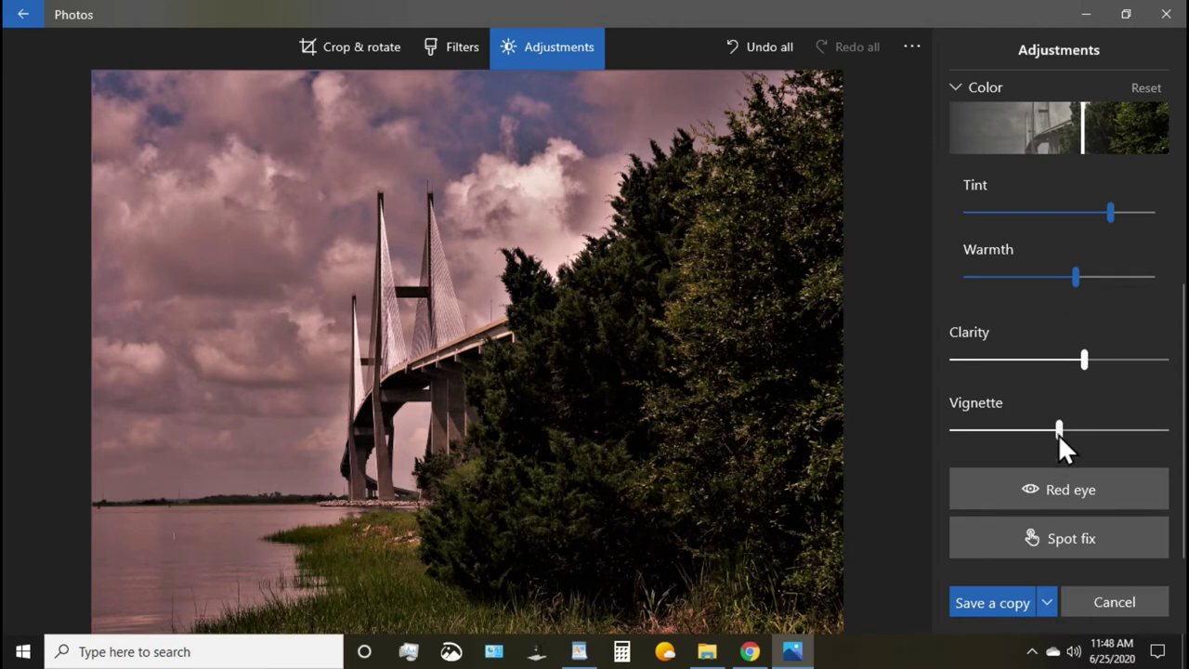
left_click_drag(1058, 425, 1117, 423)
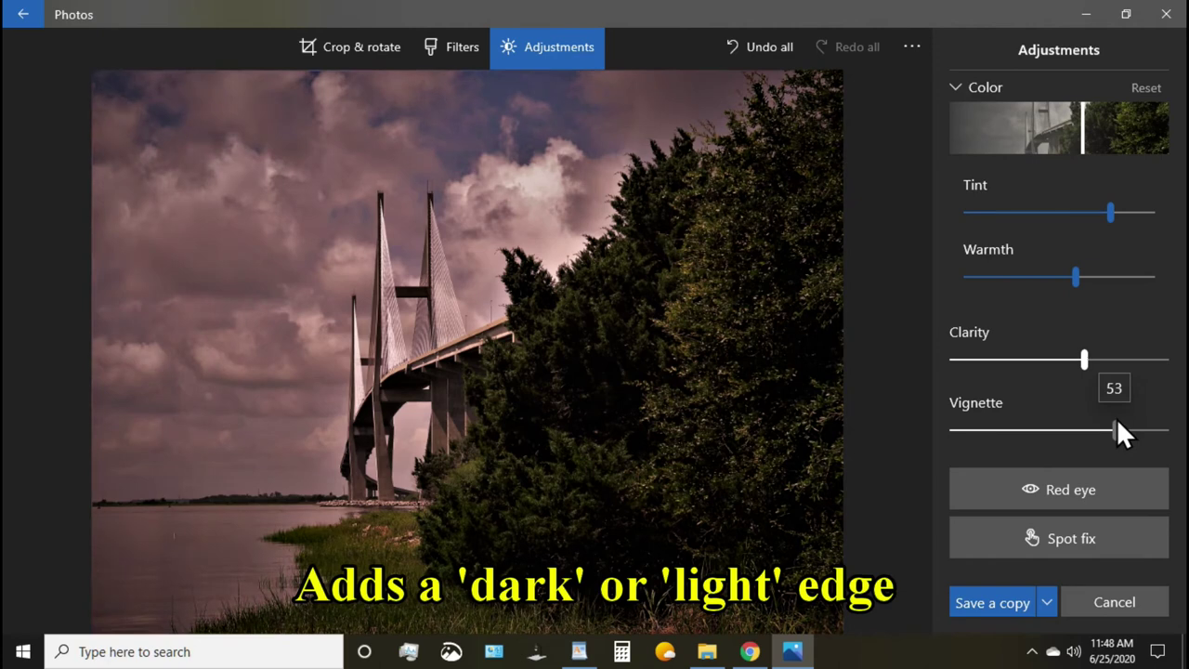
mouse_move(1117, 427)
left_mouse_down()
mouse_move(1127, 427)
mouse_move(1059, 423)
mouse_move(1111, 424)
left_mouse_up()
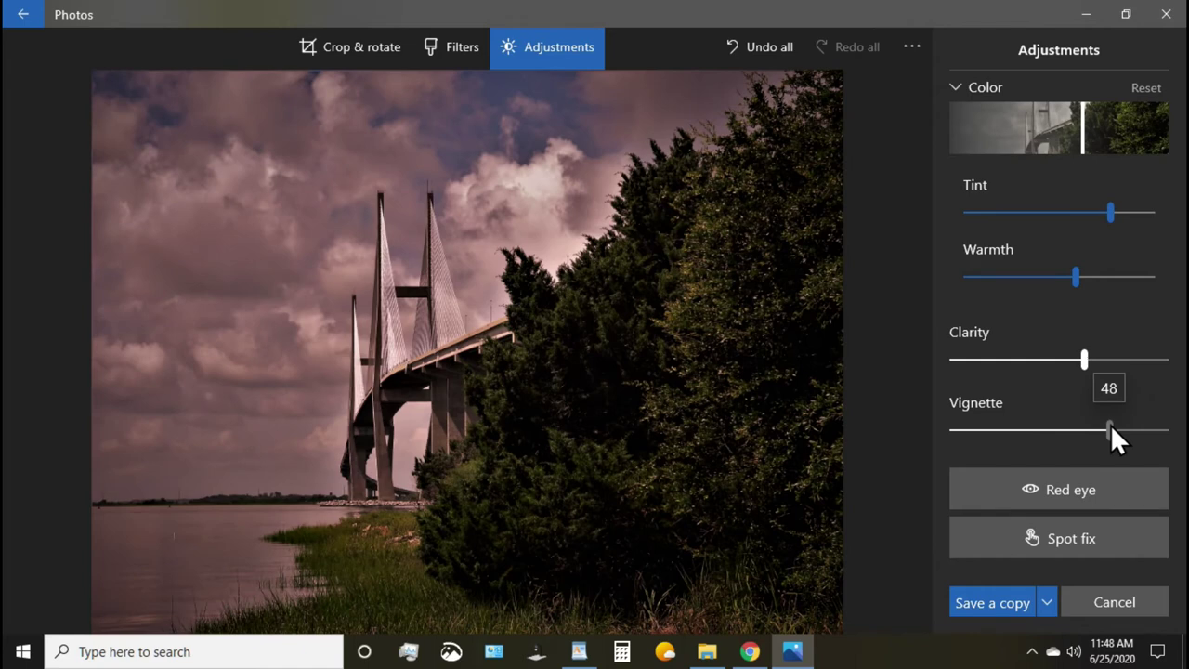
left_click_drag(1110, 424, 946, 437)
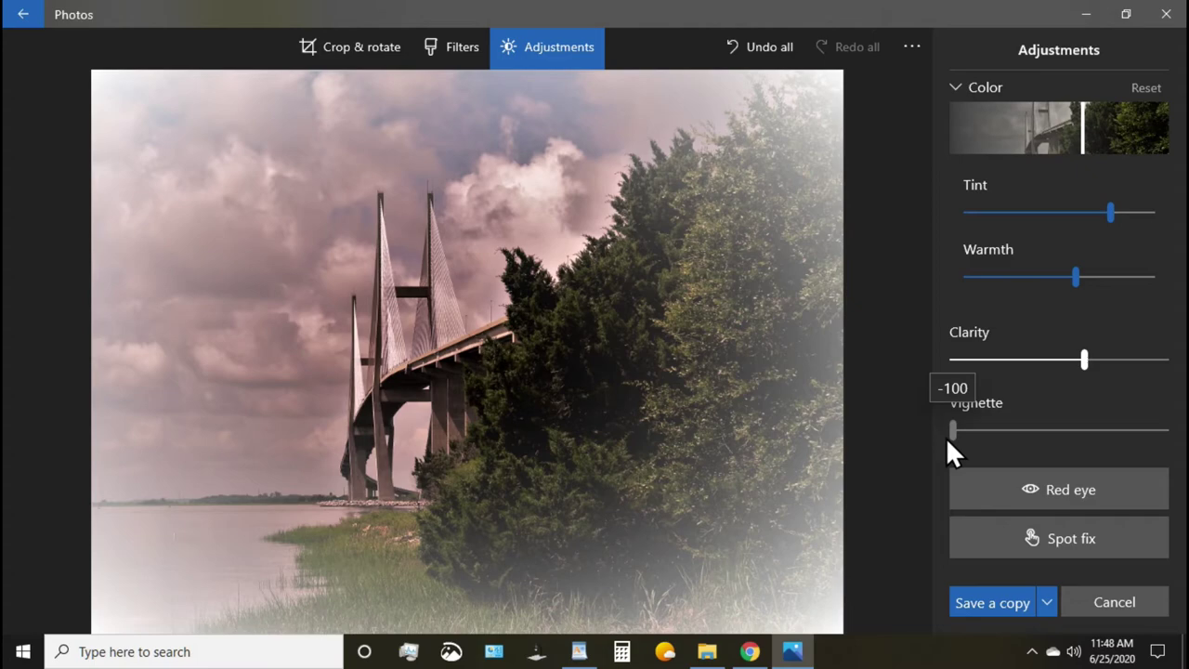
left_click_drag(946, 437, 1064, 426)
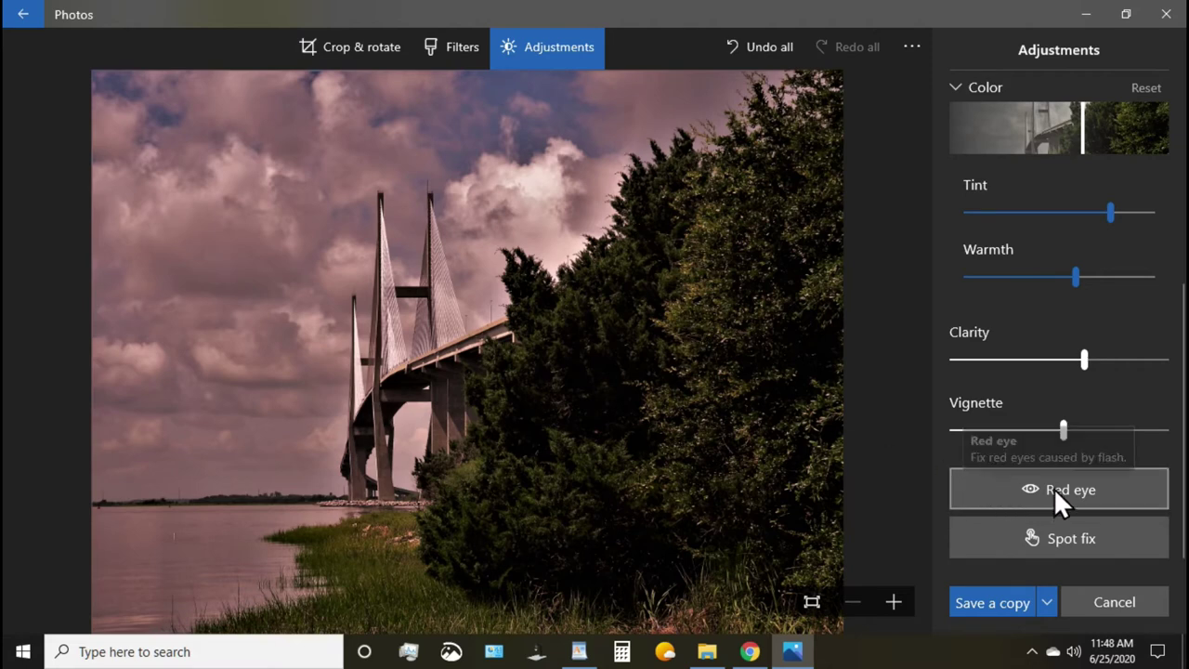
- Use Spot fix to remove the sky blemish beside the bridge, then review the Adjustments panel
left_click(1065, 537)
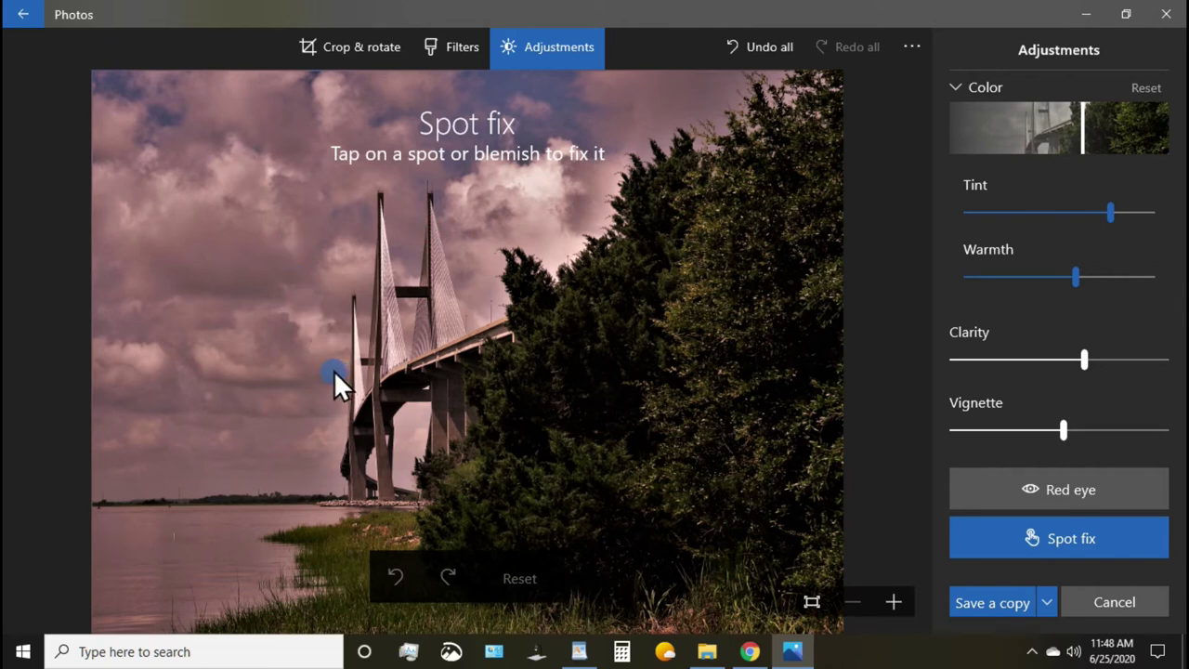
left_click(252, 266)
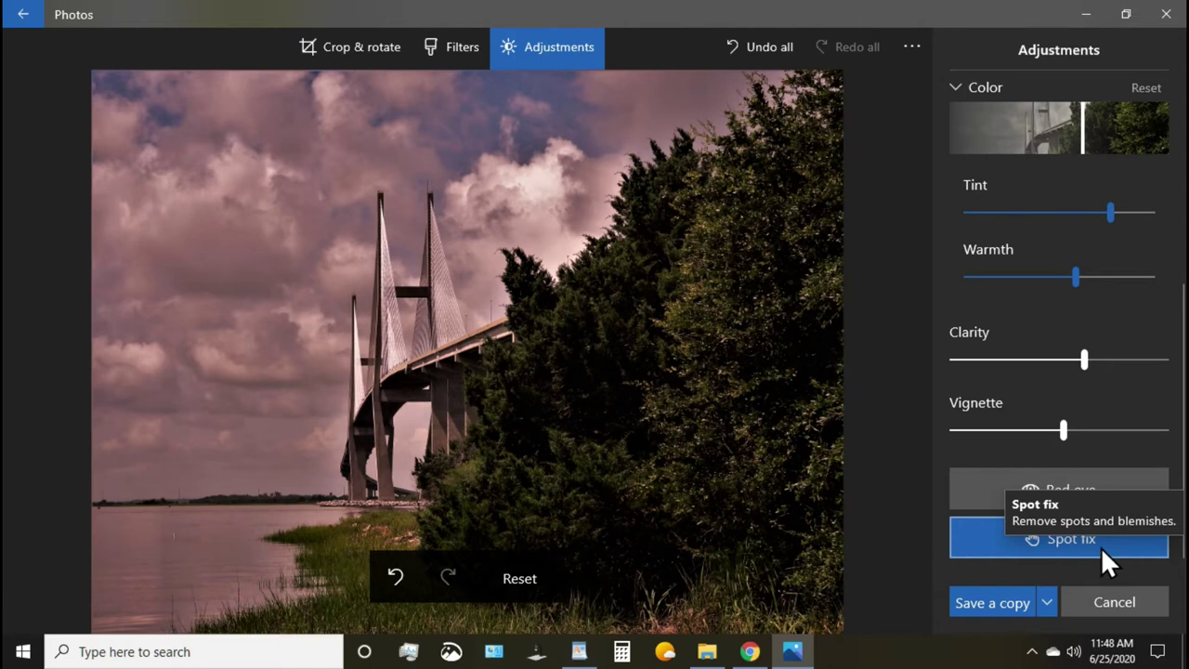
scroll(1059, 361, "up", 5)
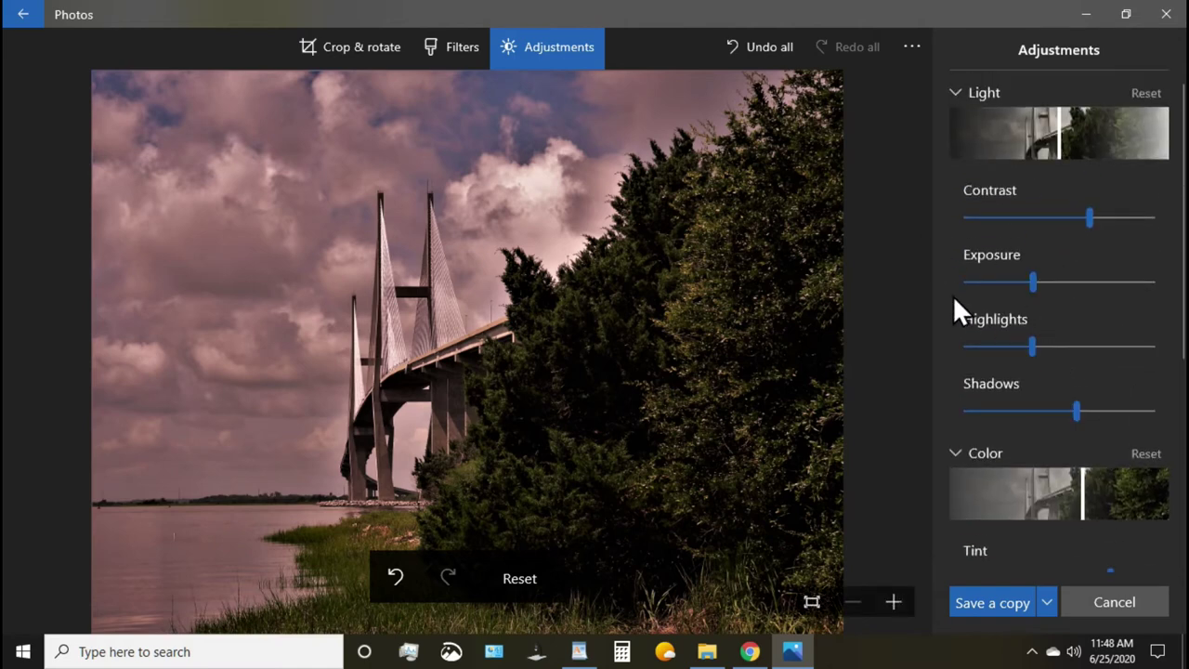
scroll(954, 295, "down", 3)
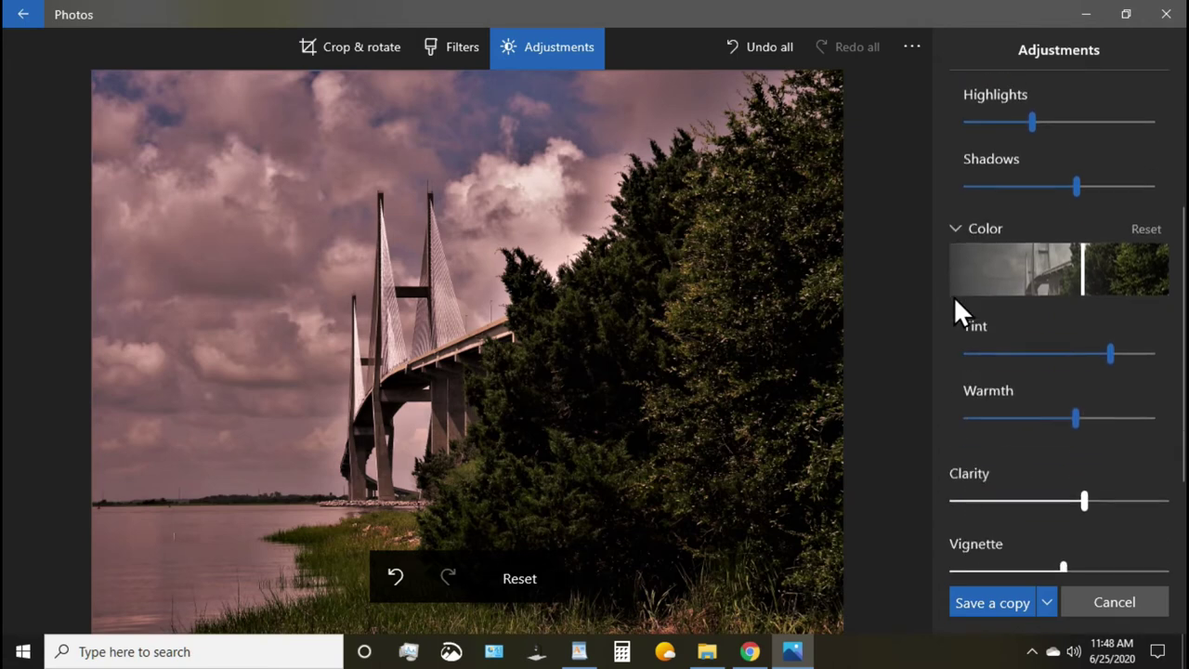
scroll(953, 296, "down", 2)
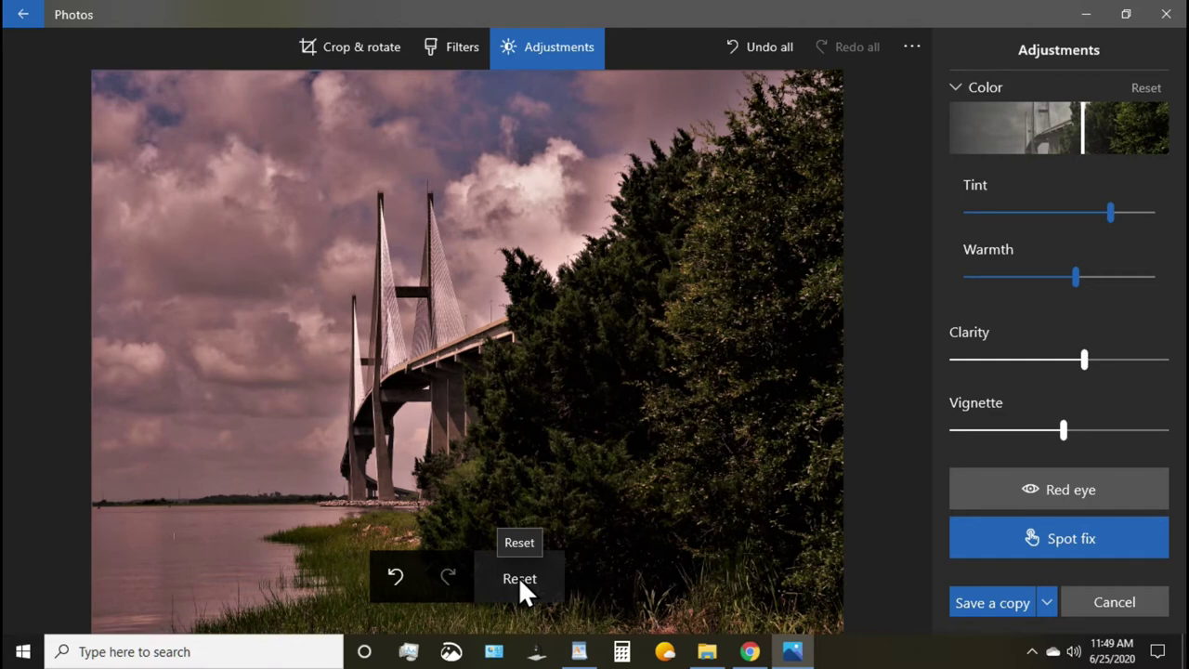
- Close the save options, then Cancel and confirm Leave without saving
left_click(1047, 600)
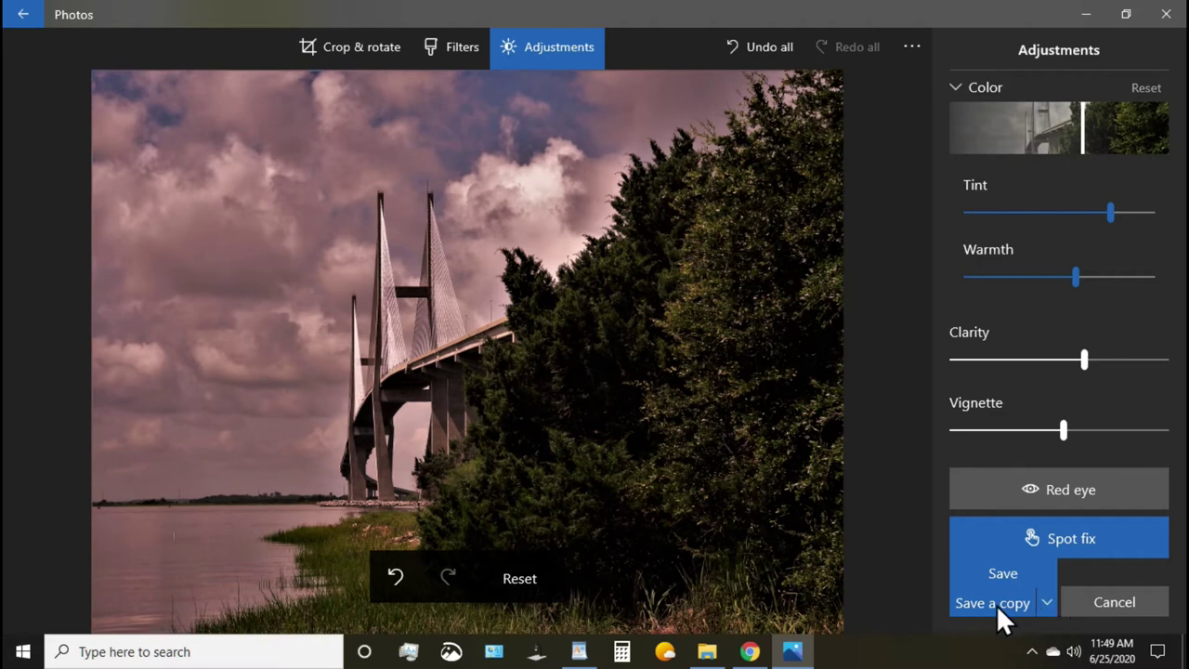
left_click(1110, 570)
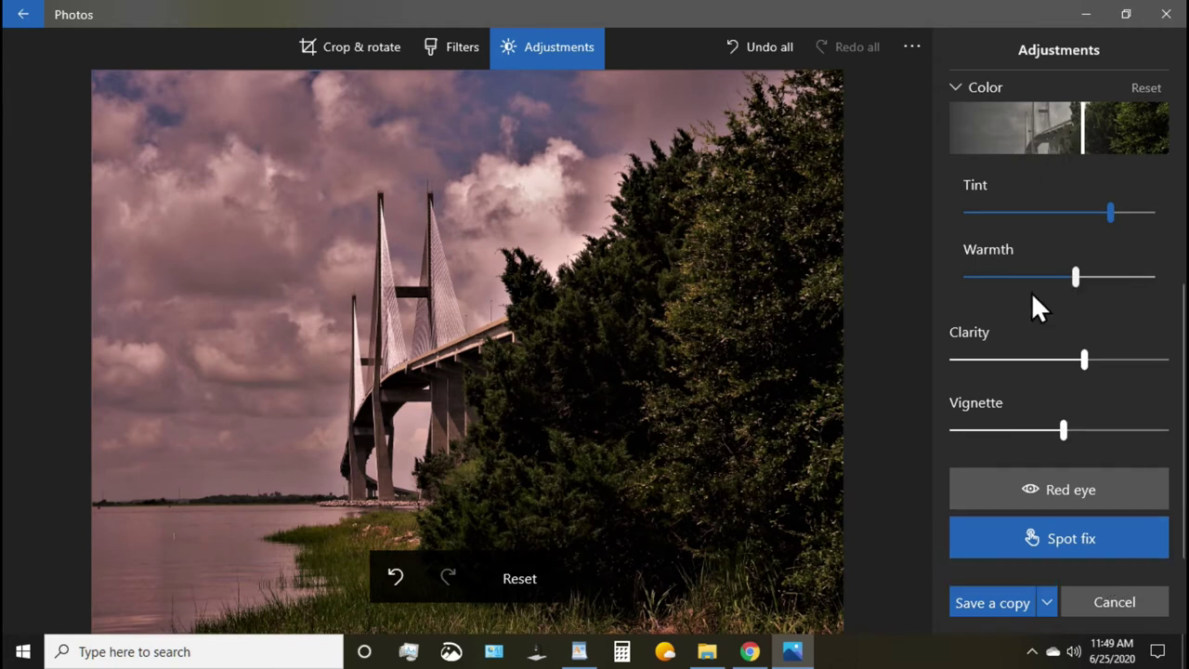
scroll(1031, 292, "up", 5)
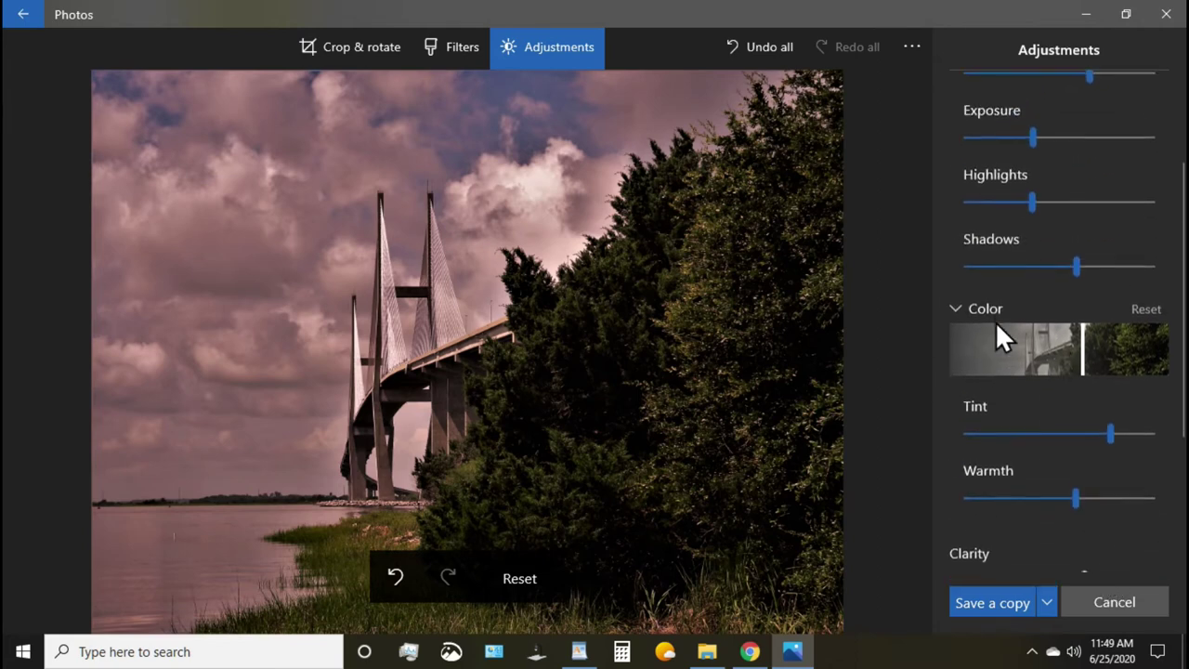
left_click(1120, 597)
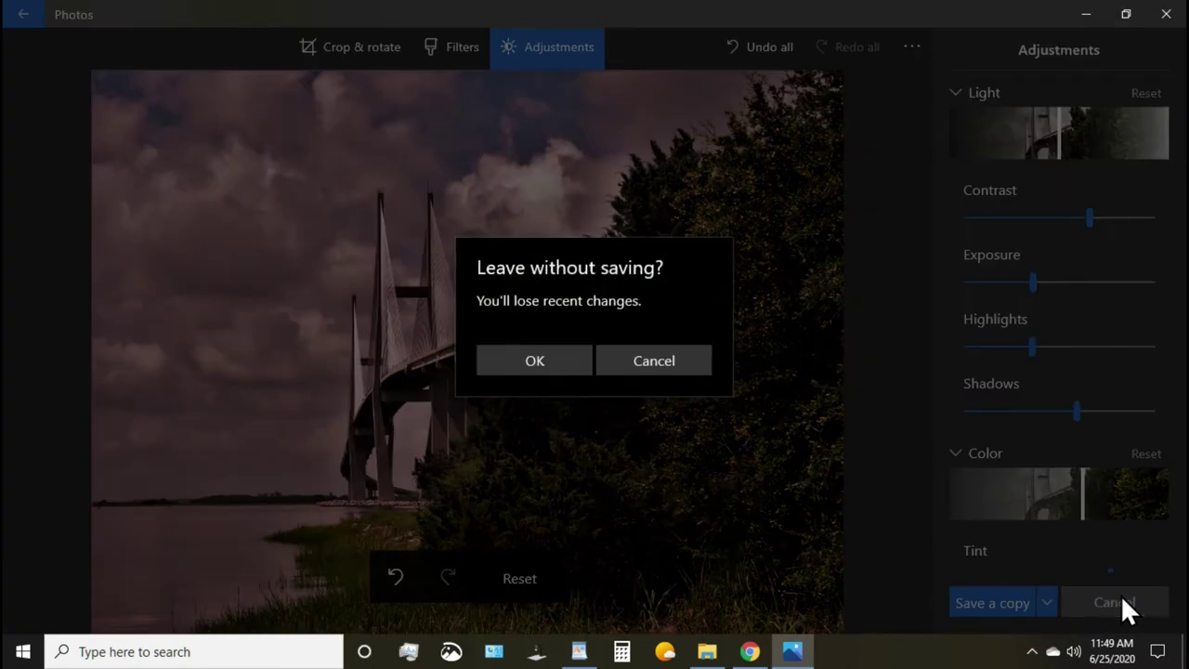
left_click(534, 355)
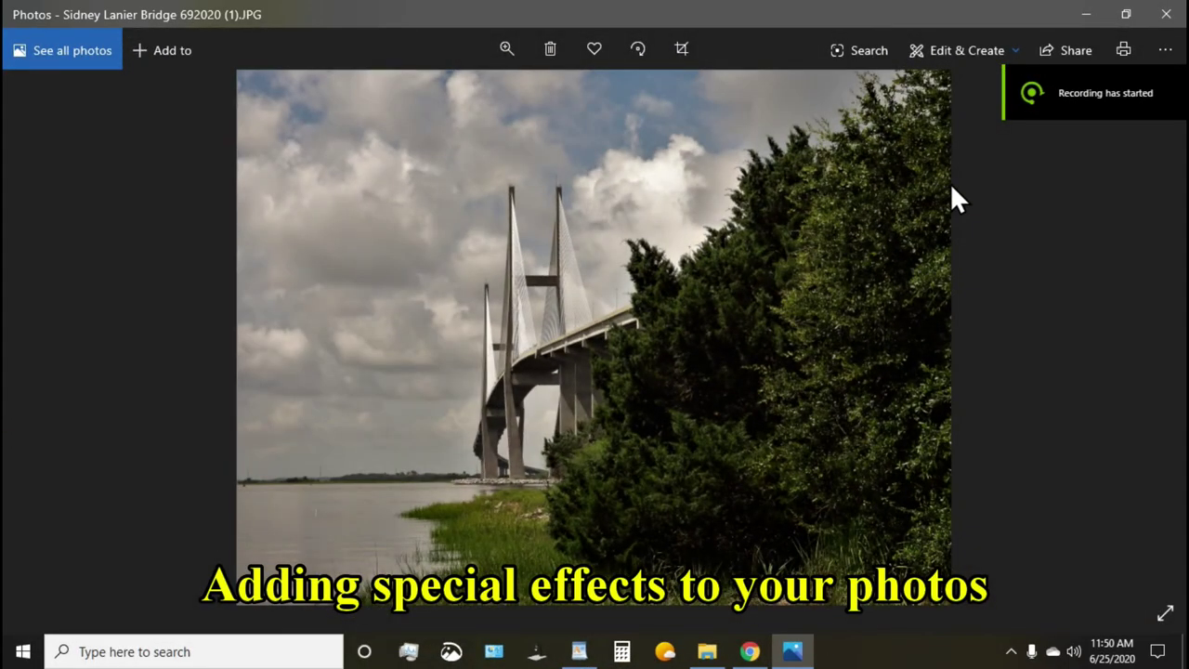
- Open the Edit & Create menu to list Draw, 3D effects, animated text and more
left_click(948, 40)
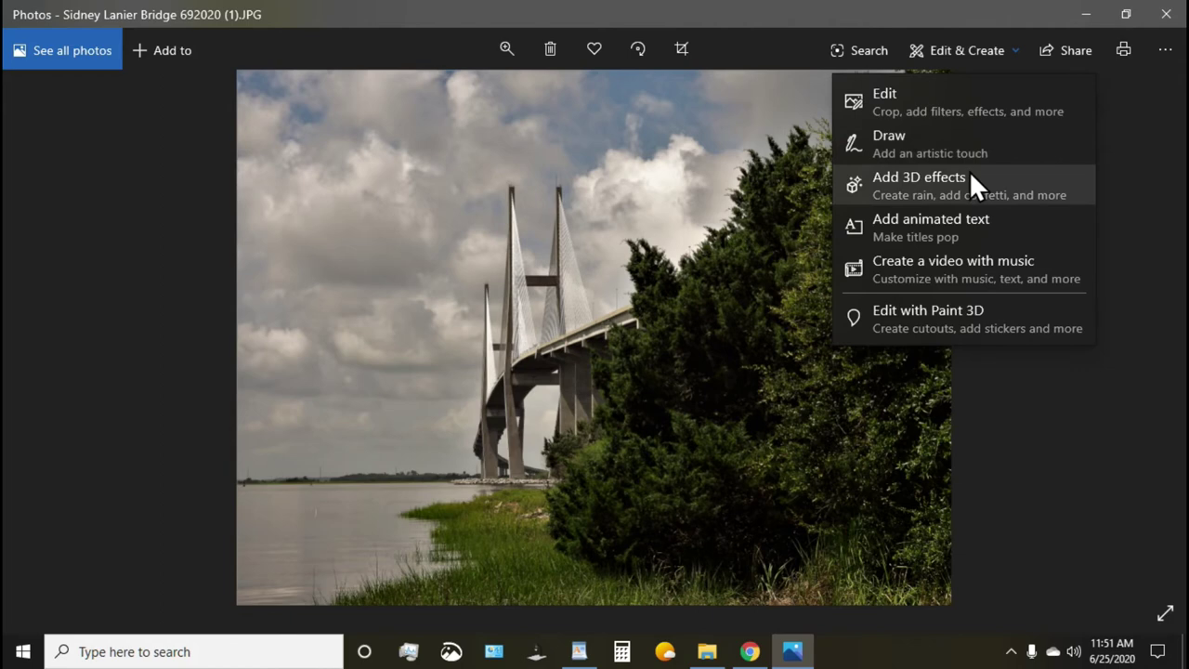
- Enter Draw mode and set the ballpoint pen to red ink, briefly trying the pencil
left_click(953, 136)
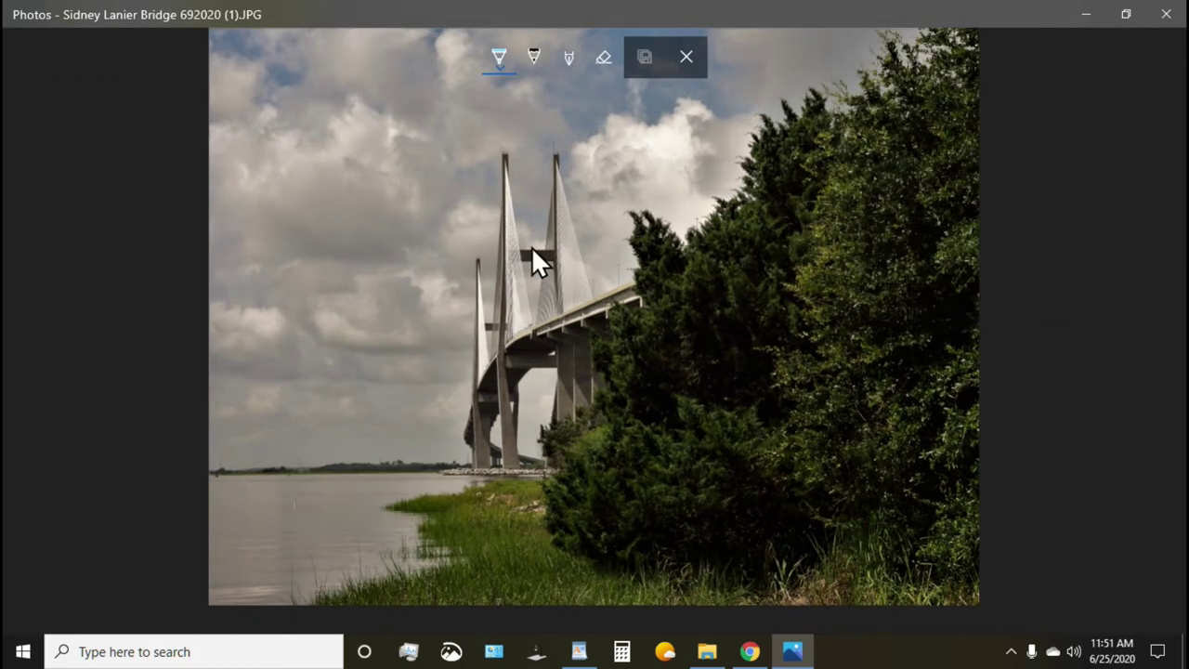
left_click(501, 58)
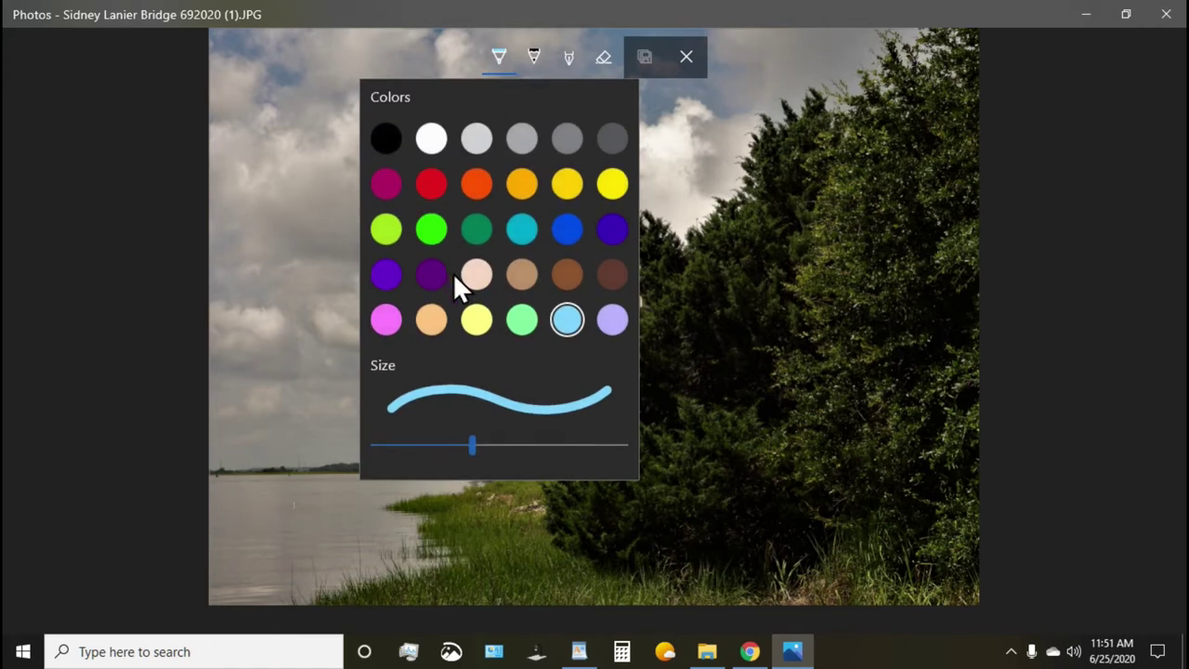
left_click(426, 180)
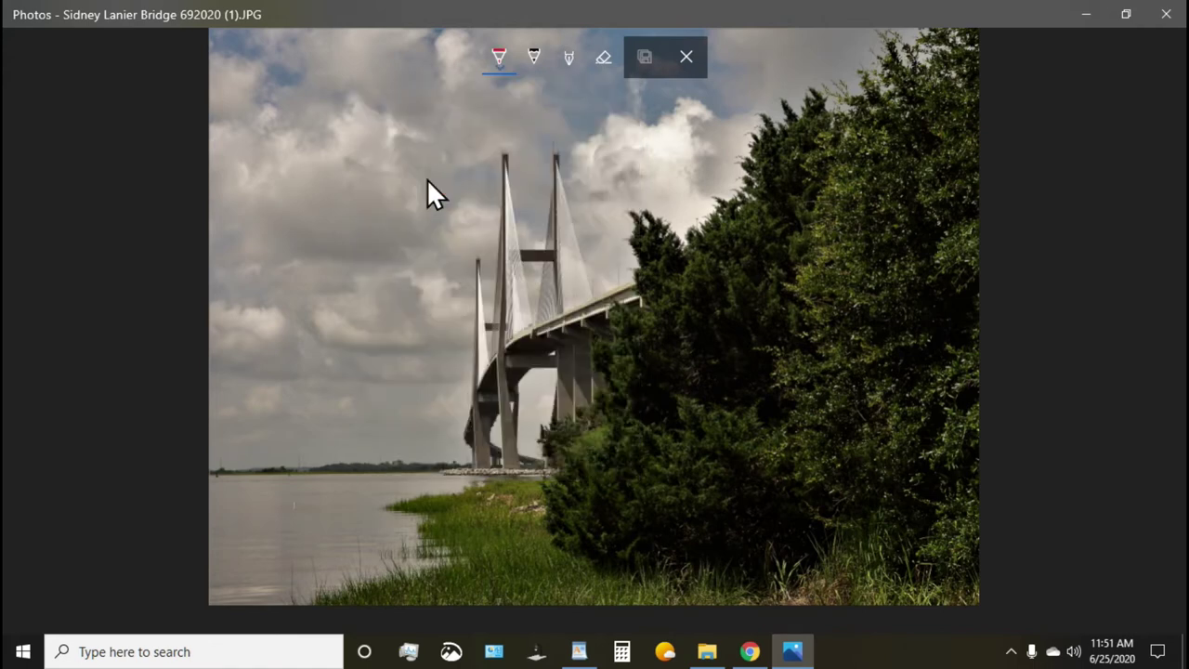
left_click(536, 56)
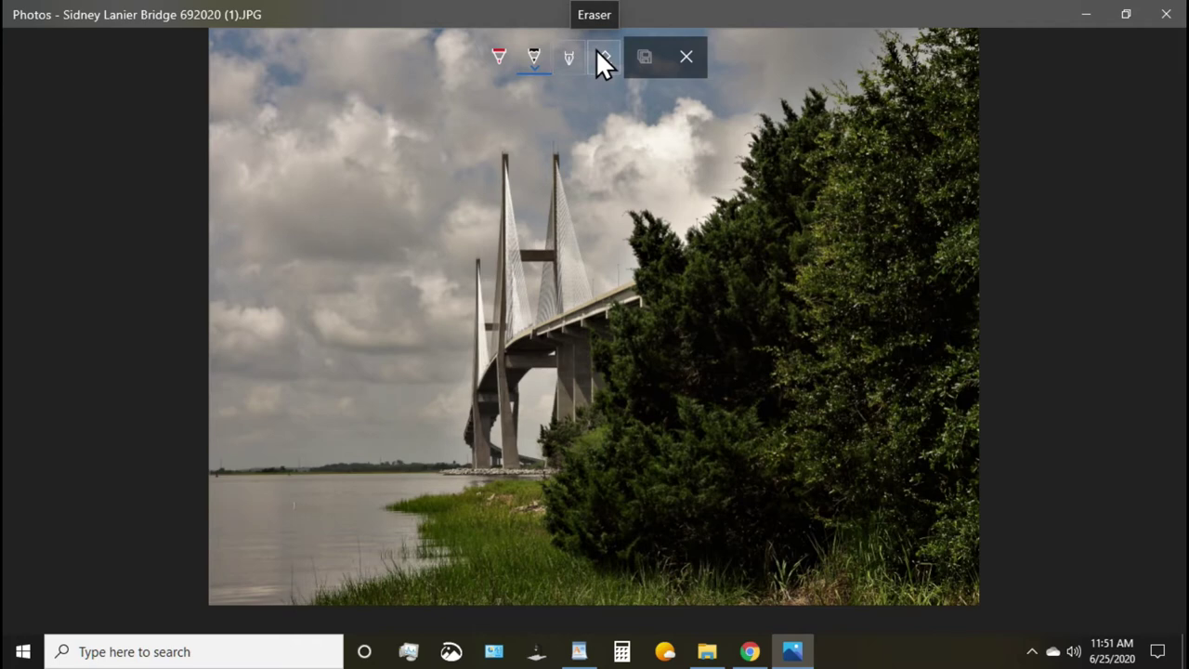
left_click(499, 56)
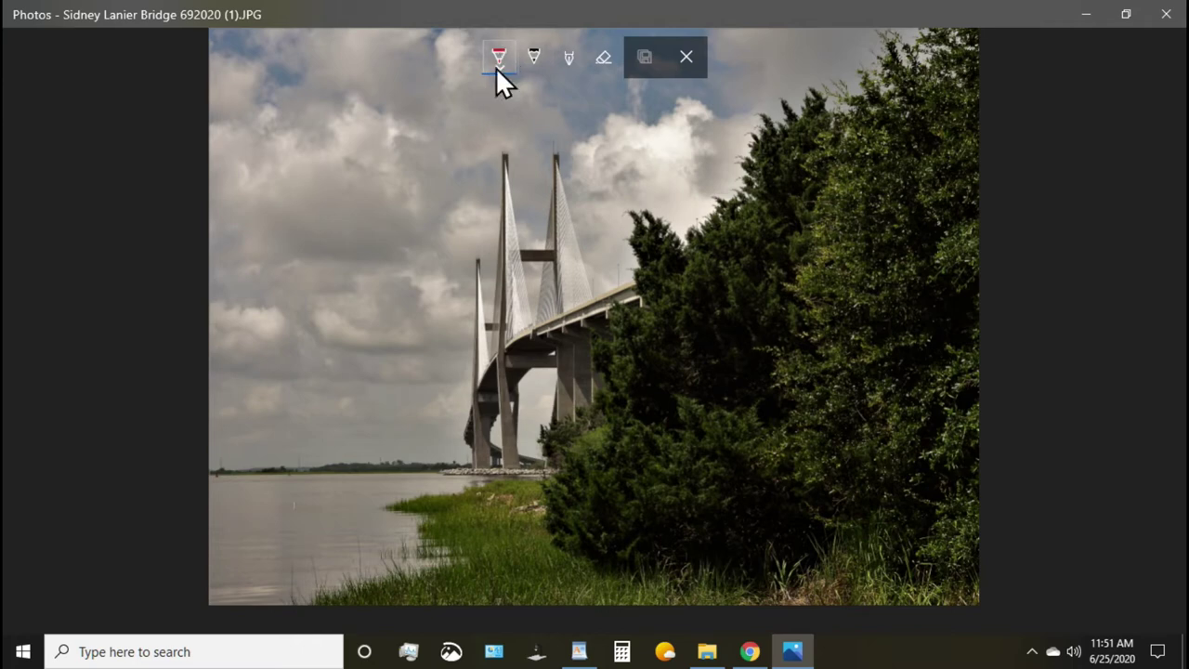
left_click(496, 67)
- With the red ballpoint pen, draw a wavy line across the bridge and circle its base and tower top
left_click(431, 184)
left_click_drag(305, 277, 347, 217)
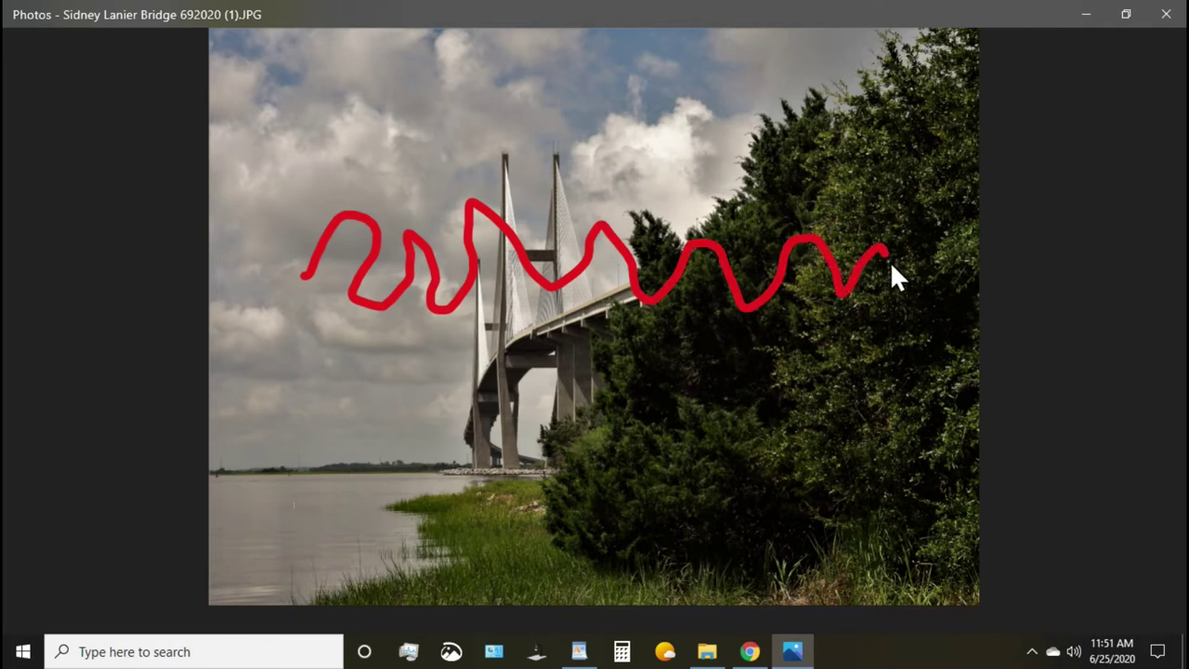
mouse_move(479, 433)
left_mouse_down()
mouse_move(459, 439)
mouse_move(466, 500)
mouse_move(529, 444)
mouse_move(453, 422)
left_mouse_up()
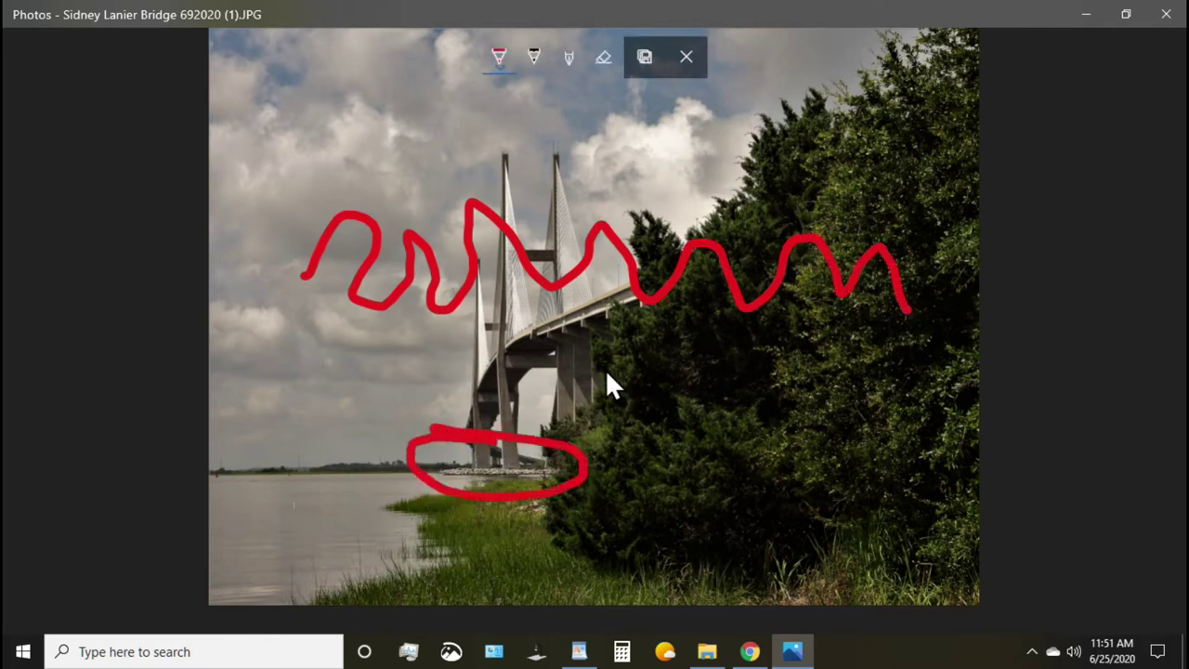
mouse_move(563, 129)
left_mouse_down()
mouse_move(539, 136)
mouse_move(574, 177)
left_mouse_up()
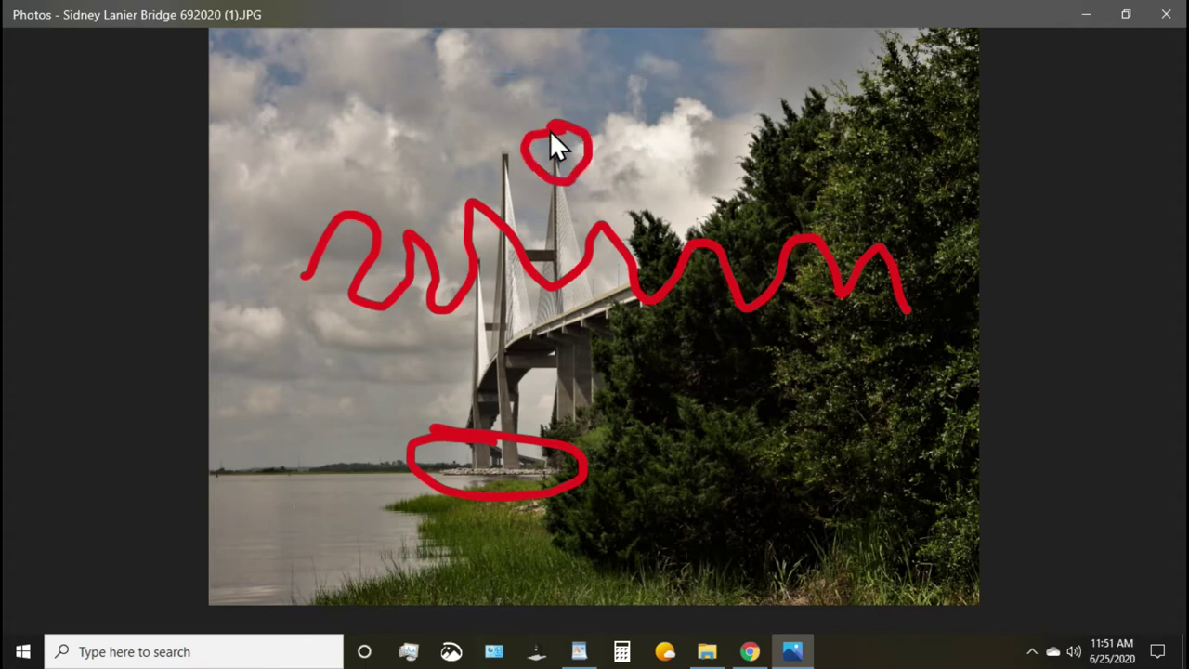
- Switch to a yellow pencil and draw looping lines across the sky
left_click(536, 55)
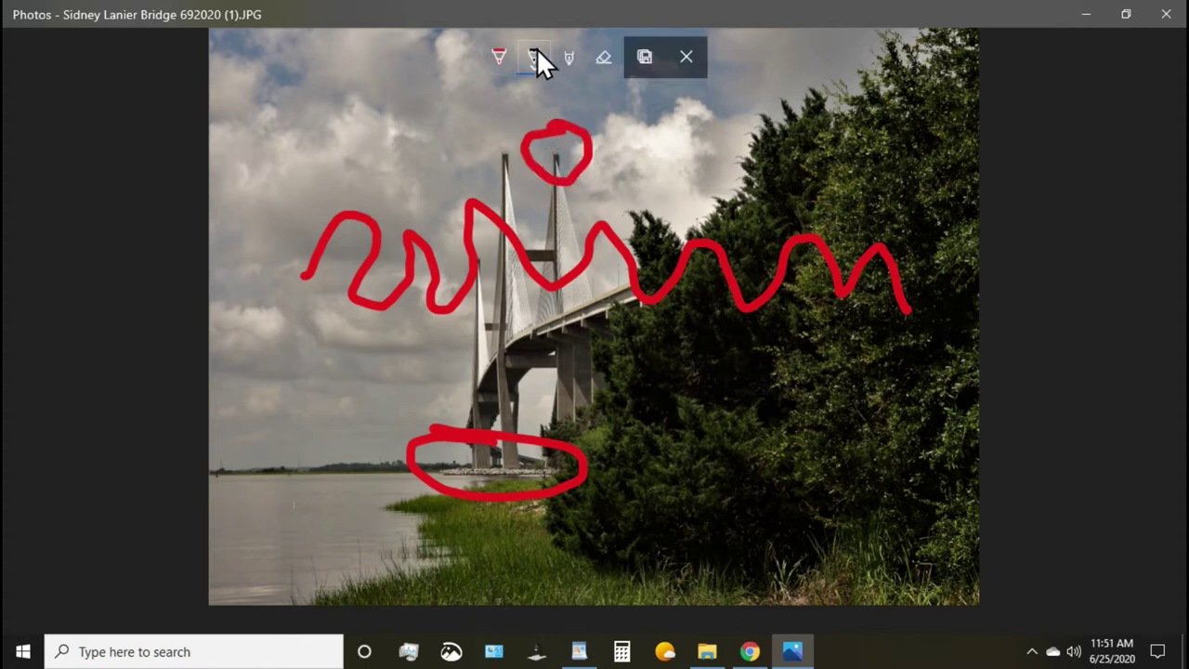
left_click(534, 66)
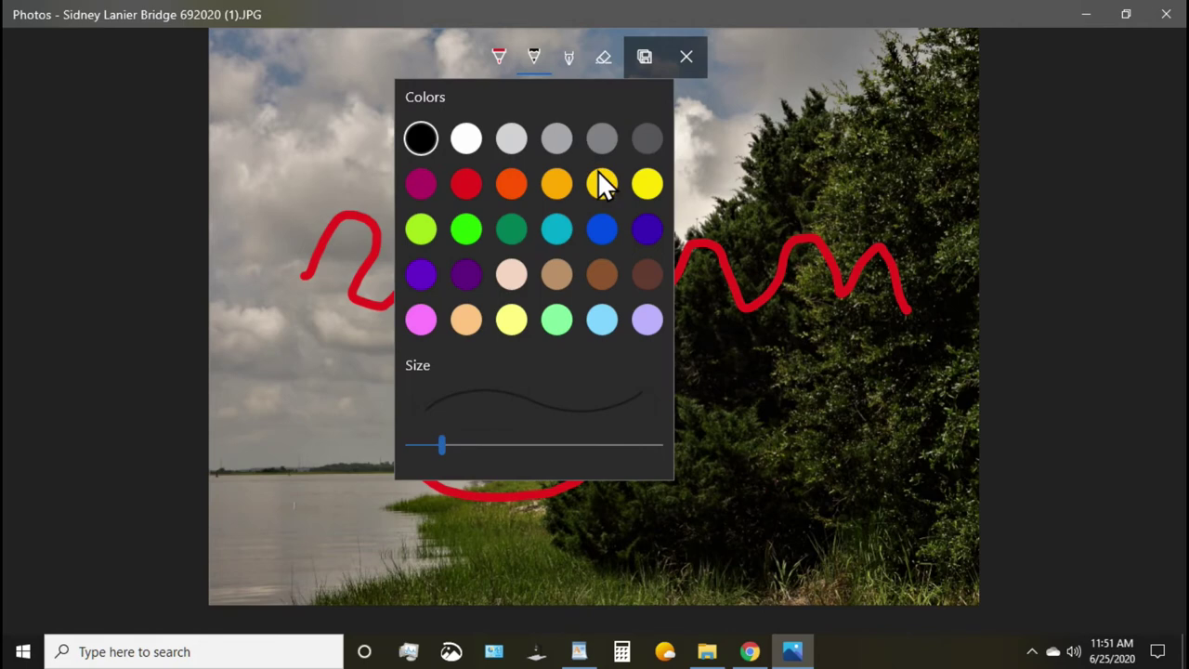
left_click(604, 179)
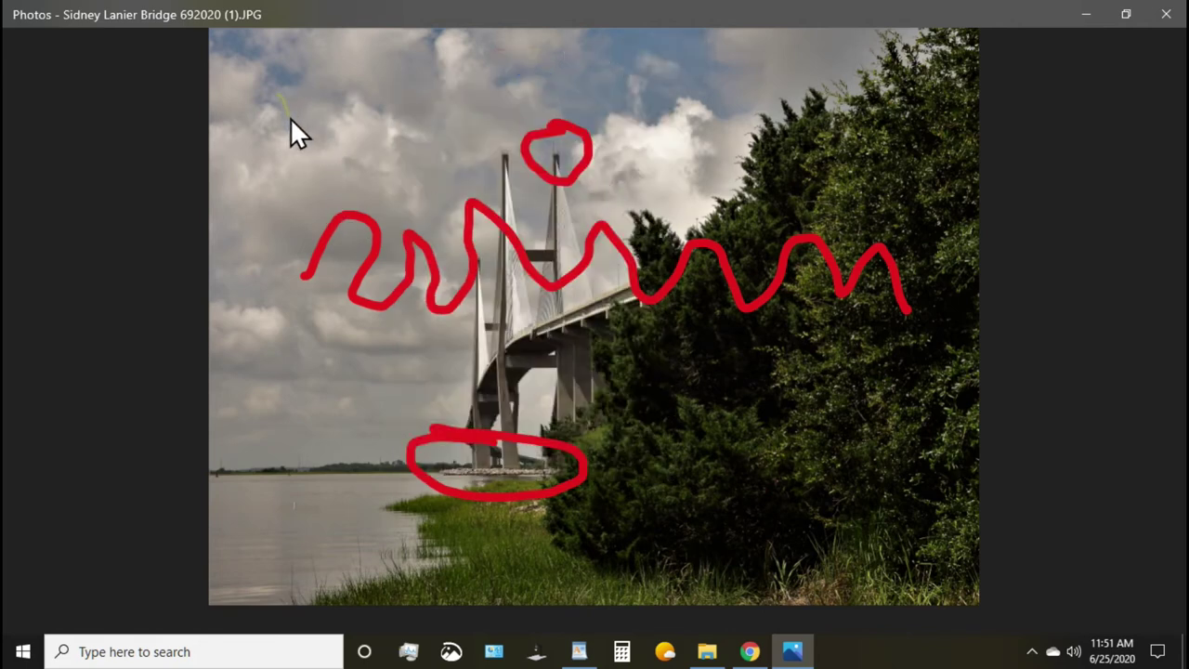
left_click_drag(387, 99, 371, 141)
left_click_drag(605, 89, 717, 117)
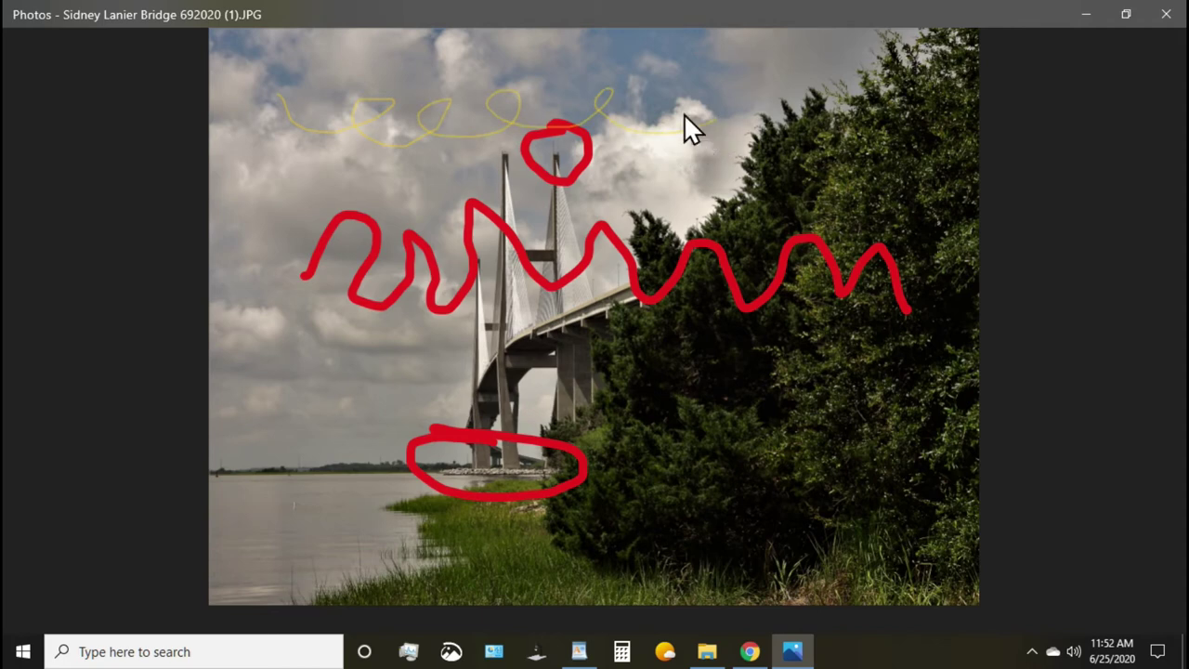
- Draw a dark green calligraphy pen squiggle in the lower-left of the photo
left_click(569, 55)
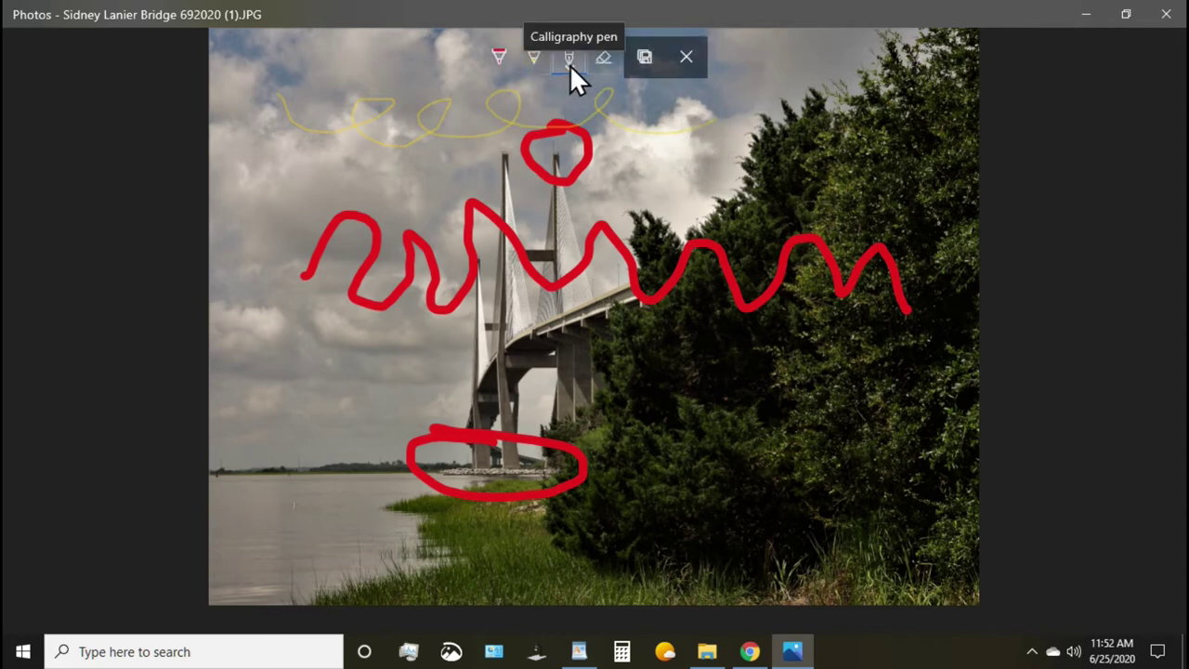
left_click(570, 60)
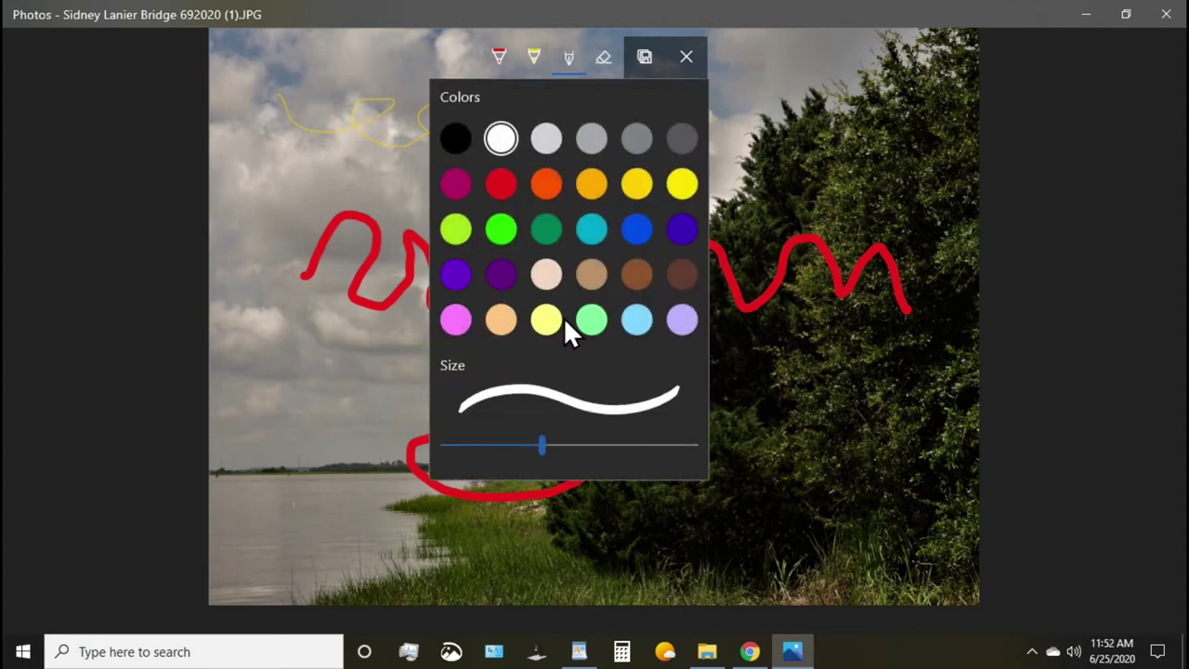
left_click(546, 229)
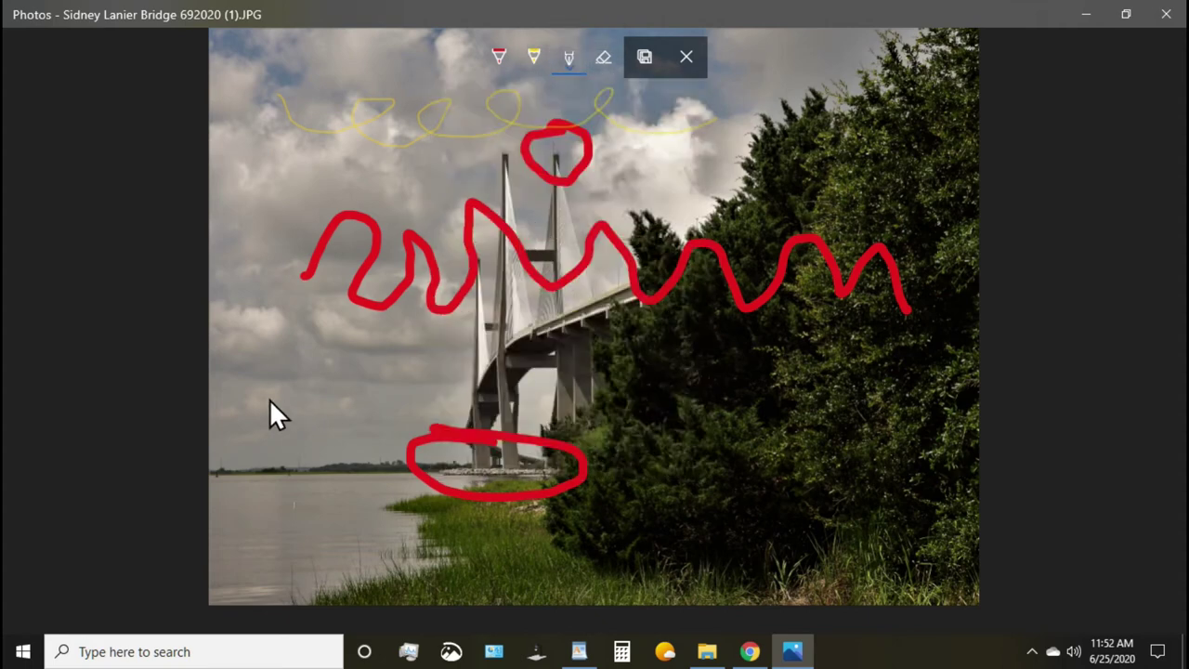
mouse_move(244, 384)
left_mouse_down()
mouse_move(261, 364)
mouse_move(284, 434)
left_mouse_up()
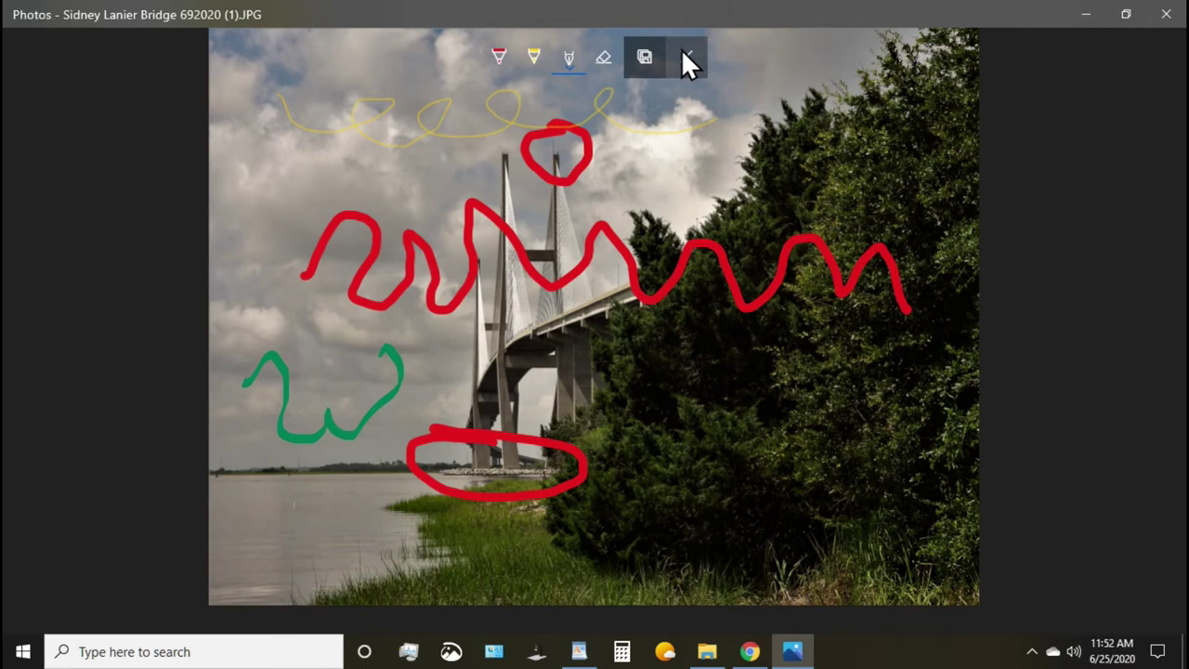
- Discard the ink drawings and open the bridge photo in the 3D effects editor
left_click(687, 59)
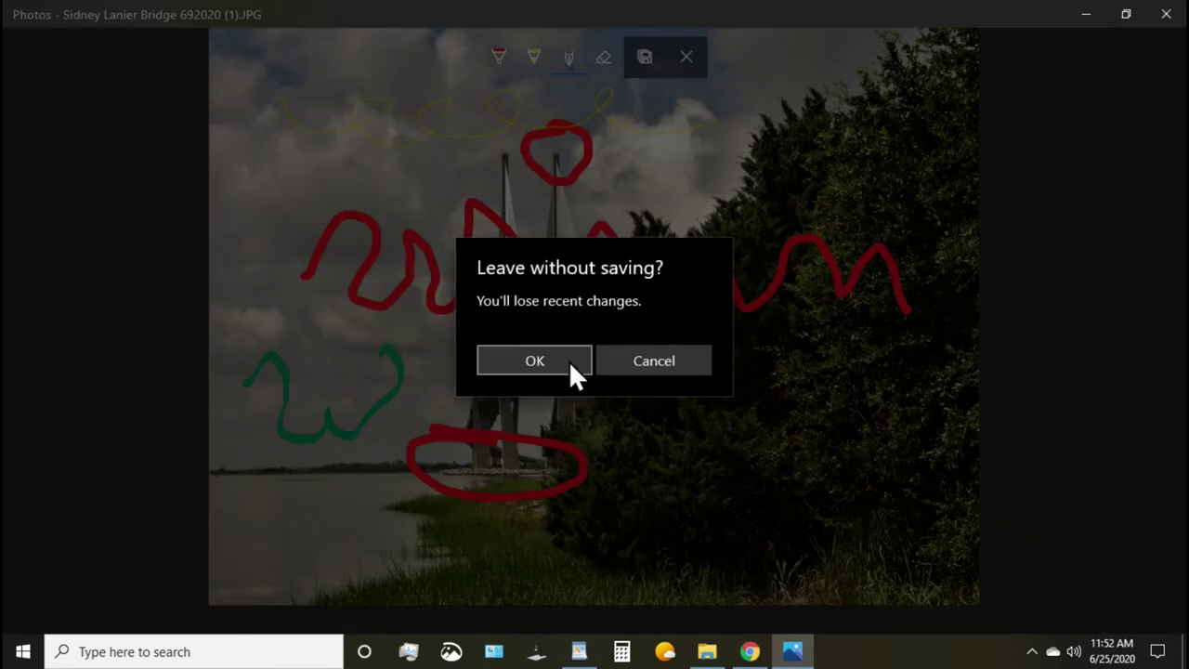
left_click(536, 361)
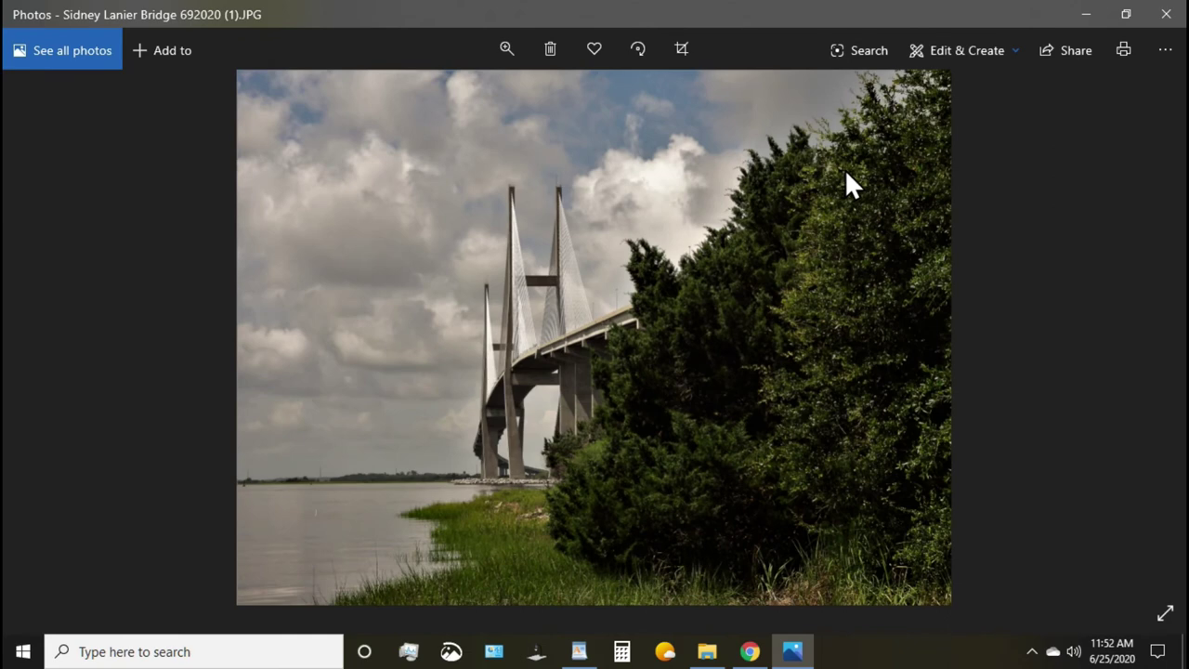
left_click(963, 46)
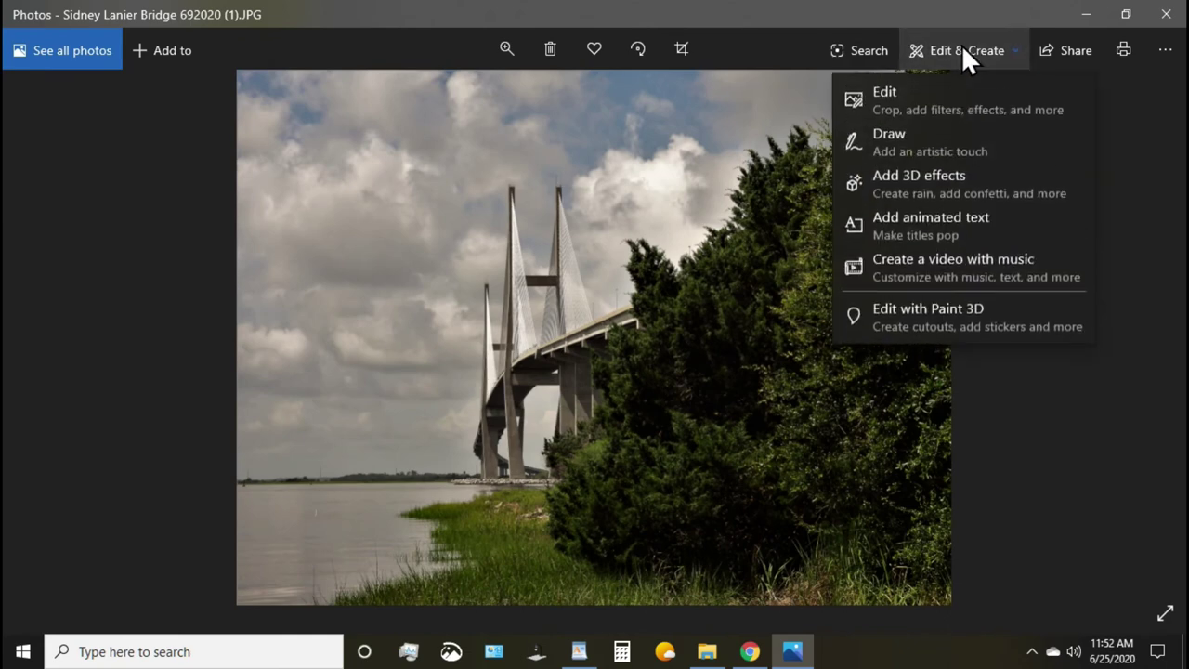
left_click(897, 174)
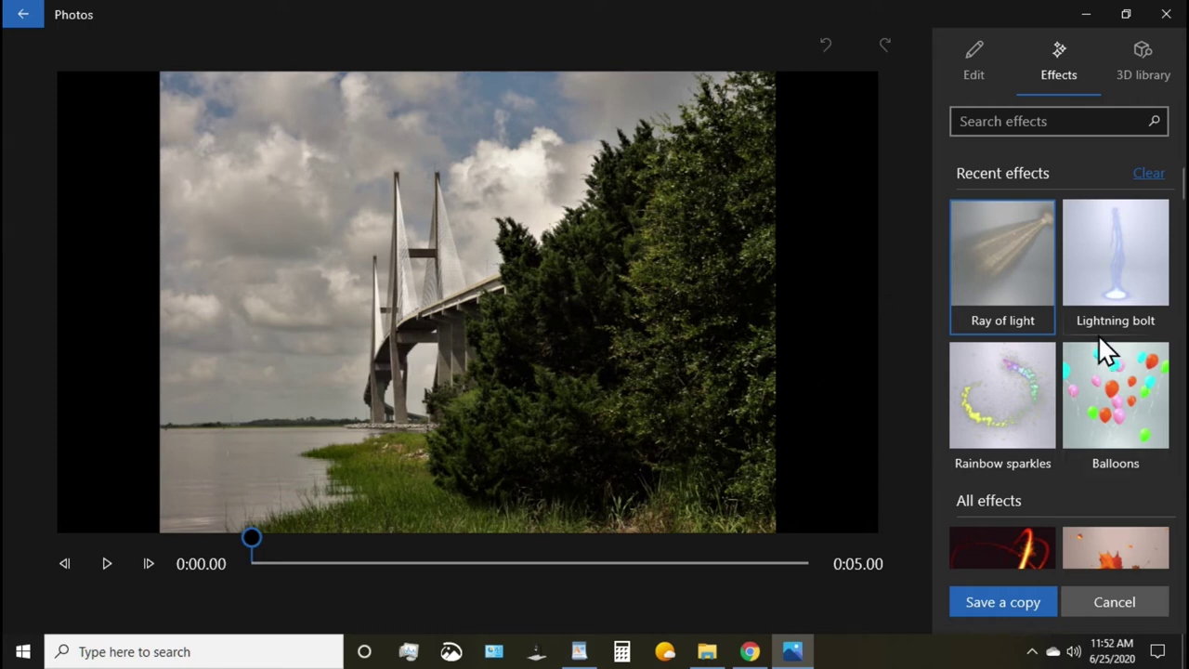
- Find Flying bats in the effects library, apply it, then collapse and re-expand its card
scroll(1097, 327, "down", 4)
scroll(1097, 324, "down", 4)
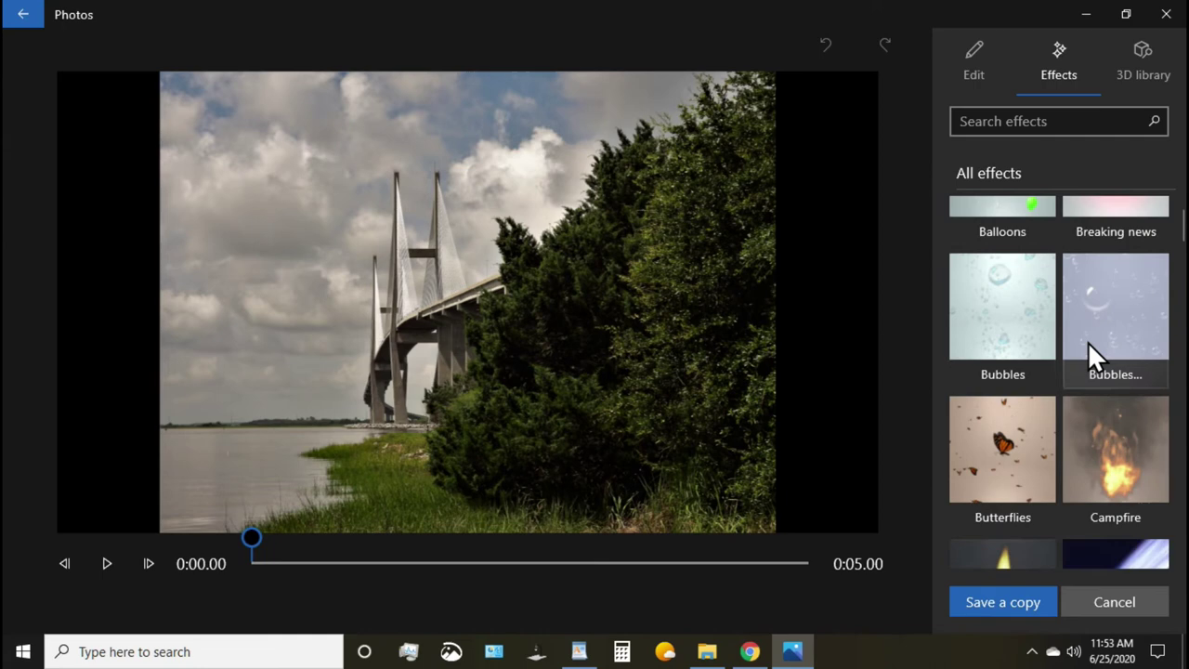
scroll(1072, 405, "down", 1)
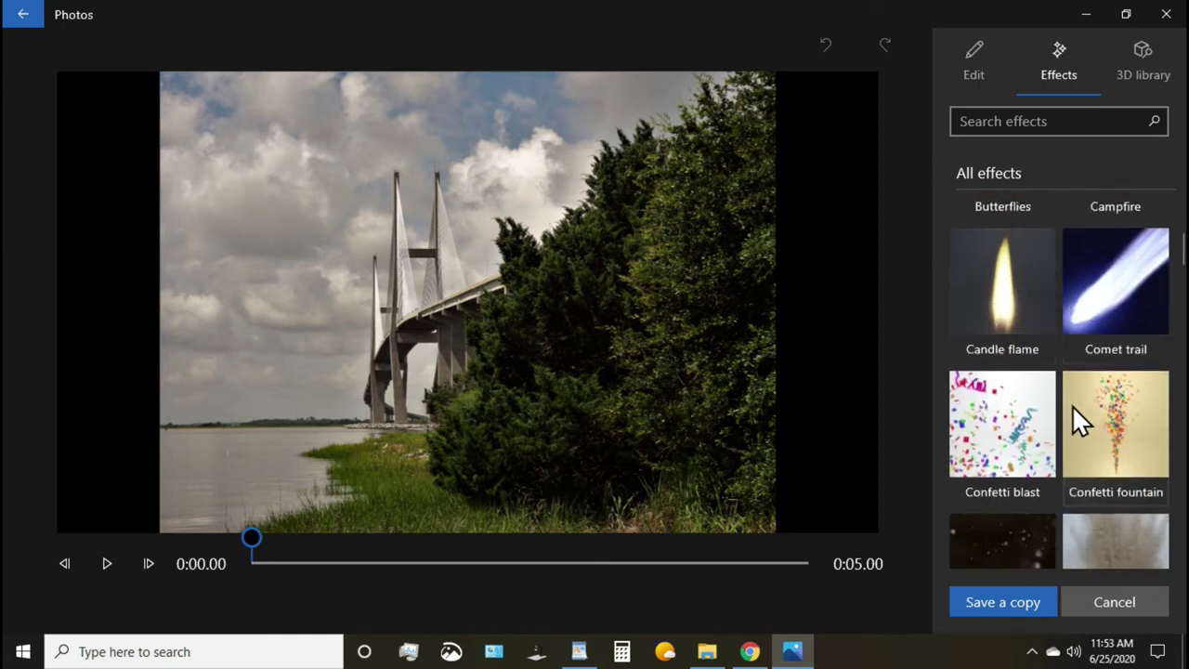
scroll(1072, 405, "down", 3)
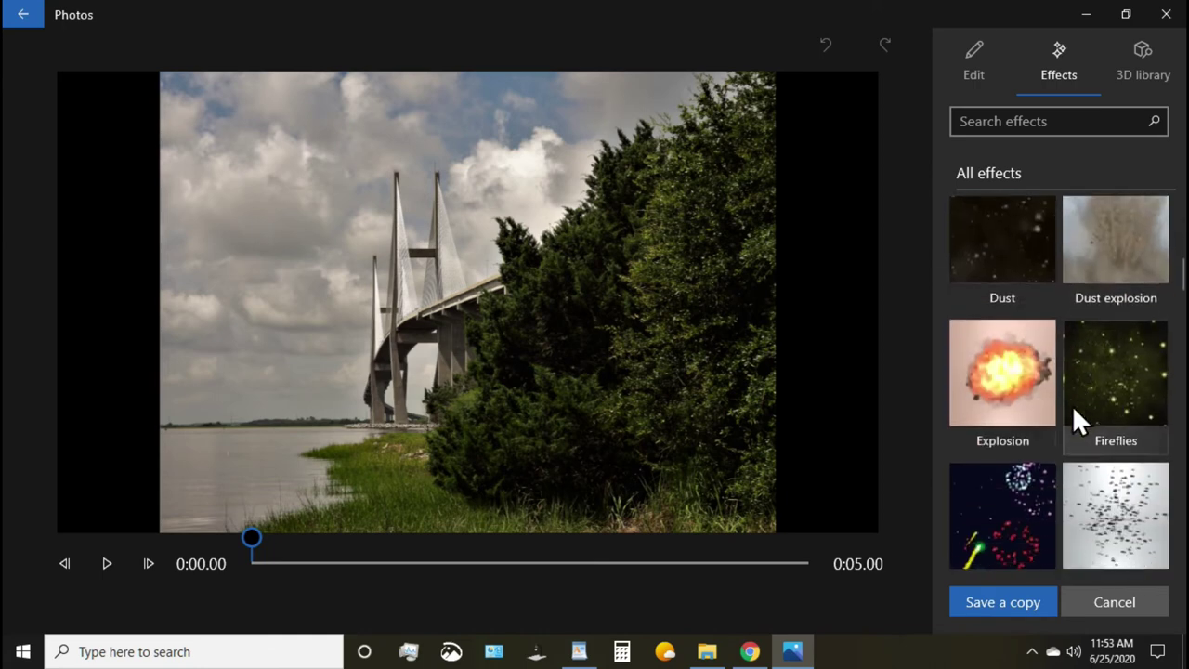
scroll(1072, 405, "down", 3)
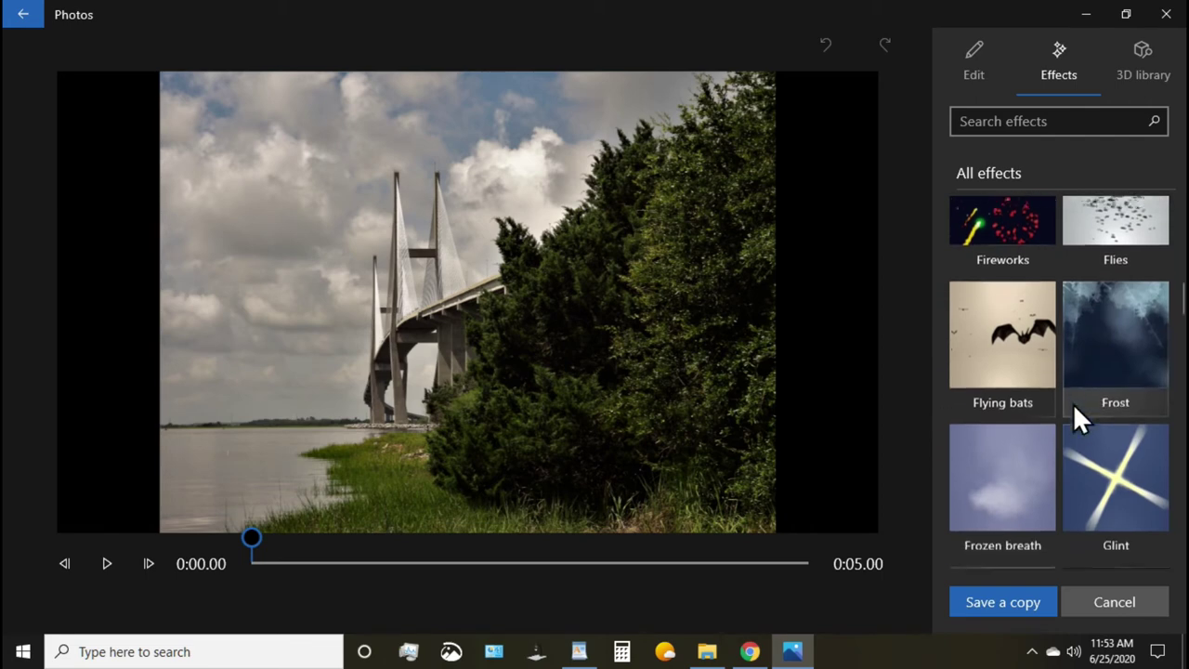
scroll(1074, 403, "down", 1)
left_click(1027, 326)
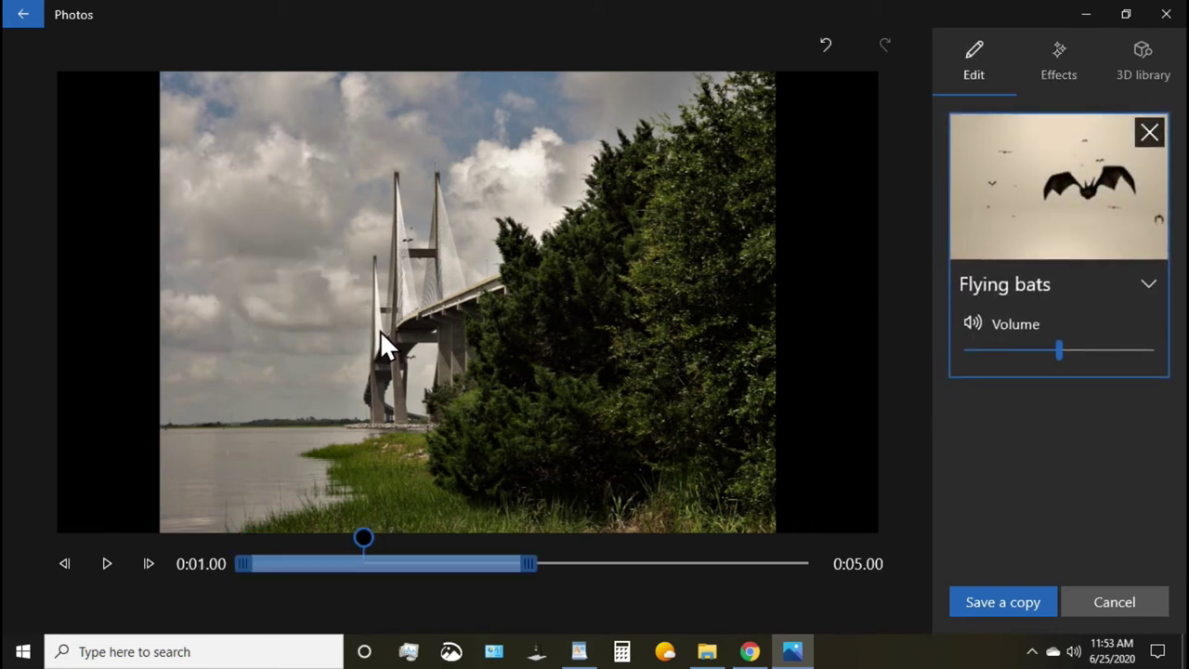
left_click(1078, 288)
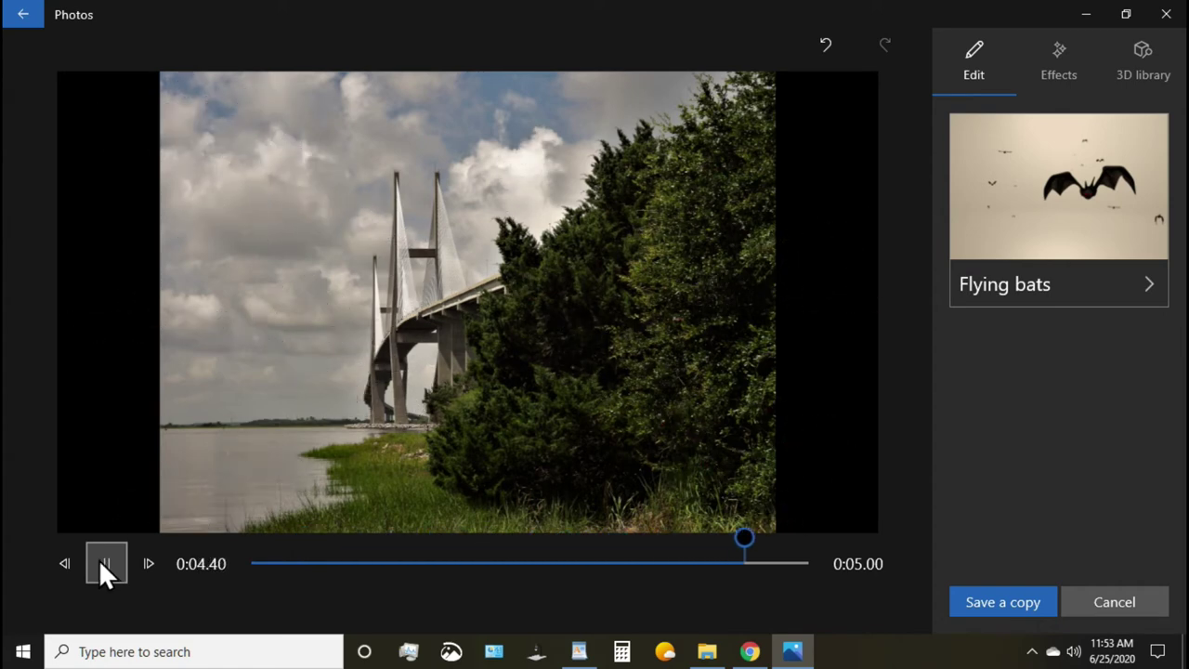
left_click(1019, 241)
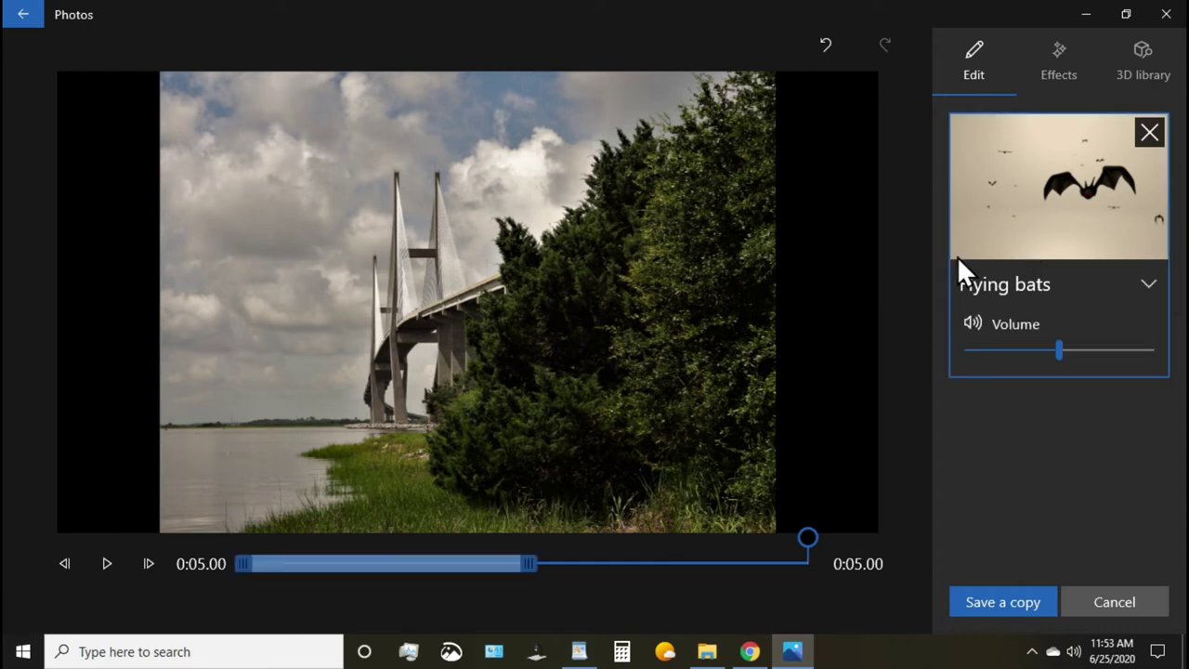
- Lengthen the Flying bats time range on the timeline and play the clip to preview it
left_click_drag(530, 565, 722, 563)
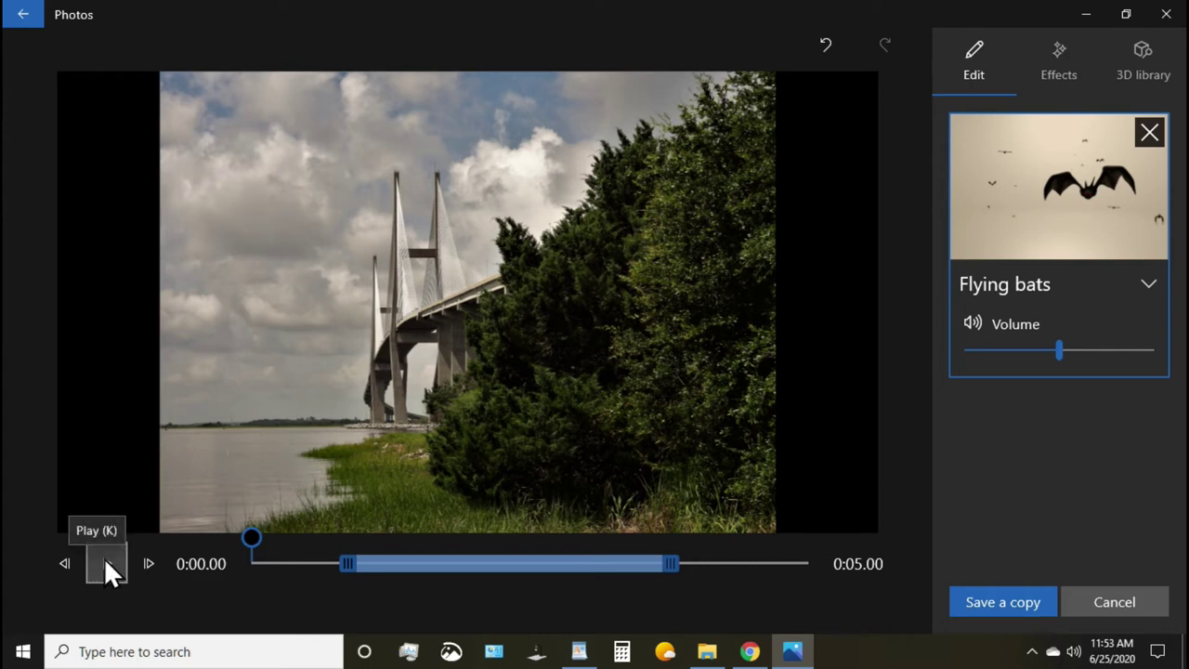
left_click(104, 563)
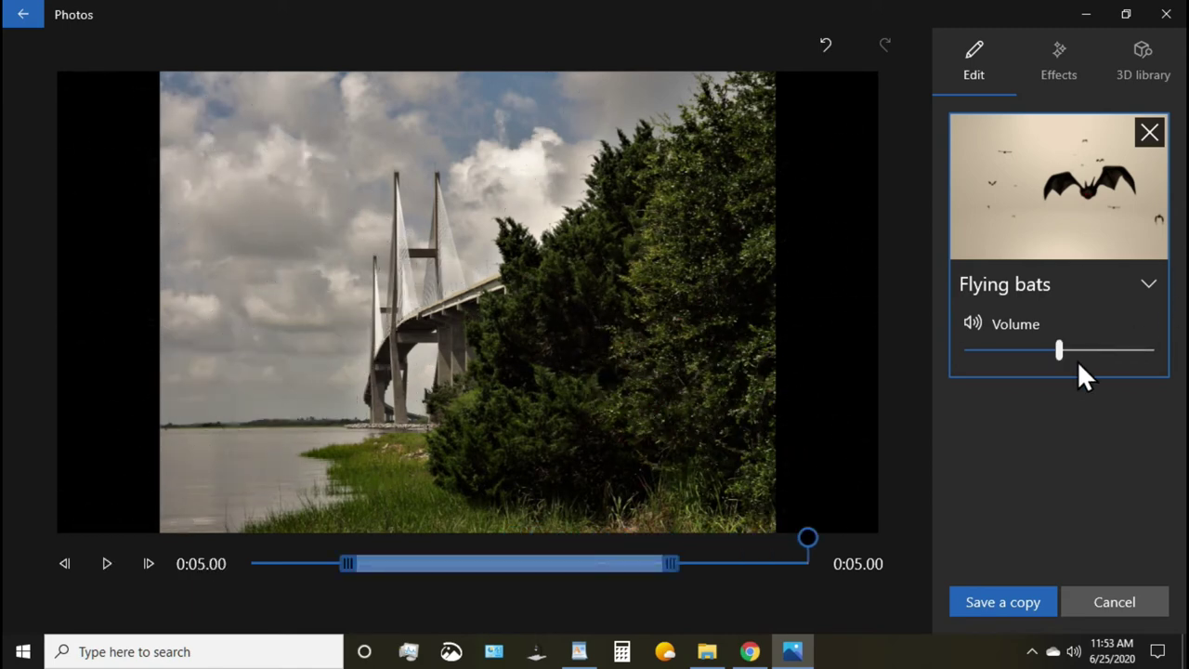
- Add the Butterflies effect from the Effects list, then collapse and re-expand its card
left_click(1058, 65)
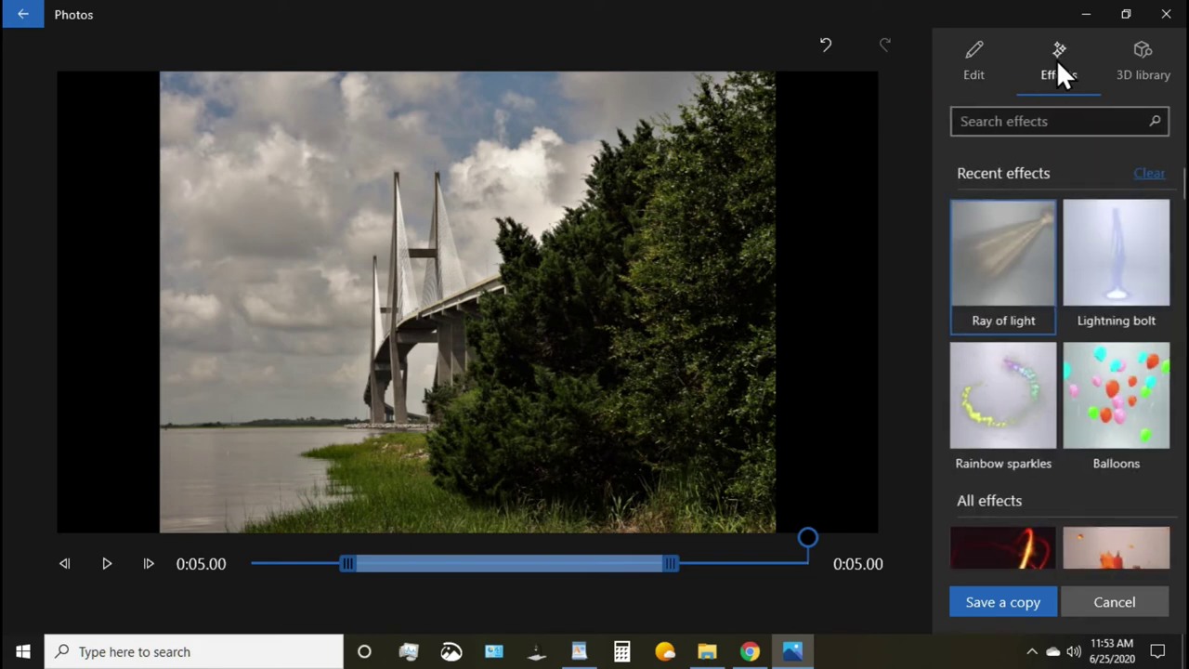
scroll(1091, 312, "down", 6)
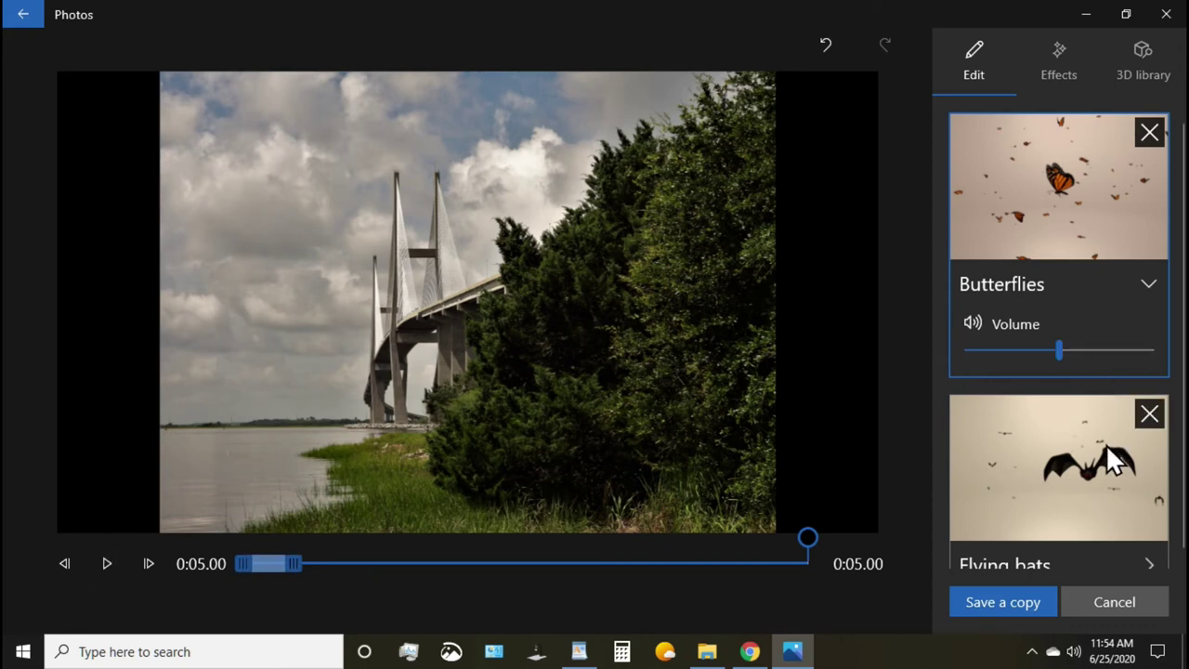
left_click(1060, 226)
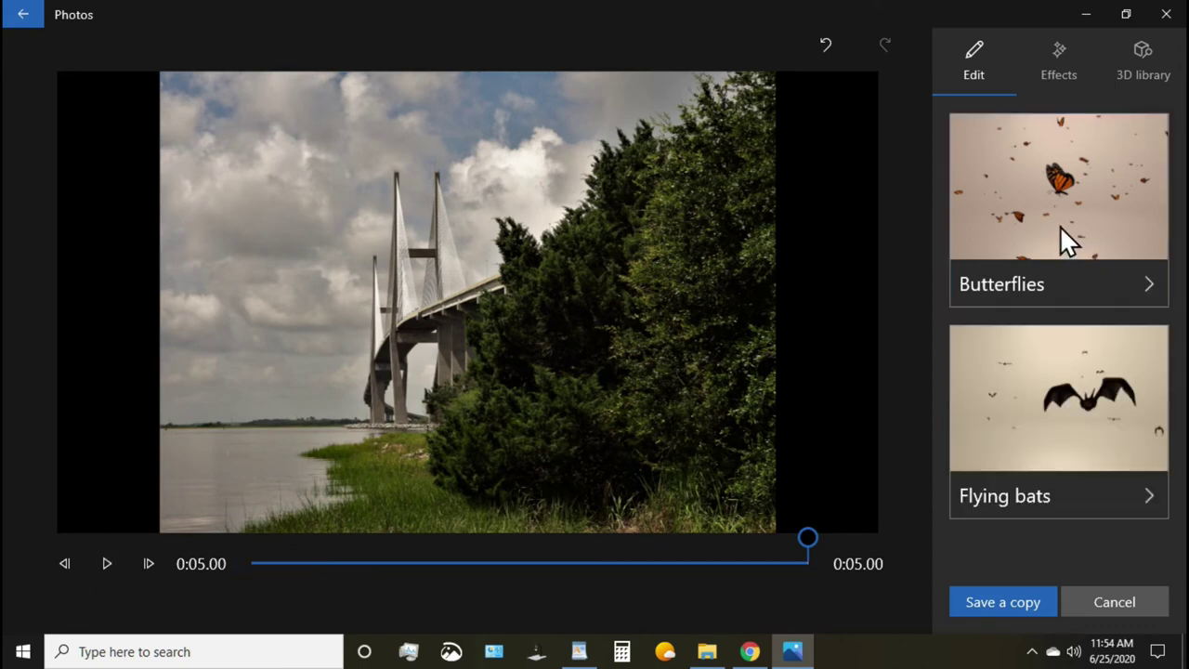
left_click(1060, 227)
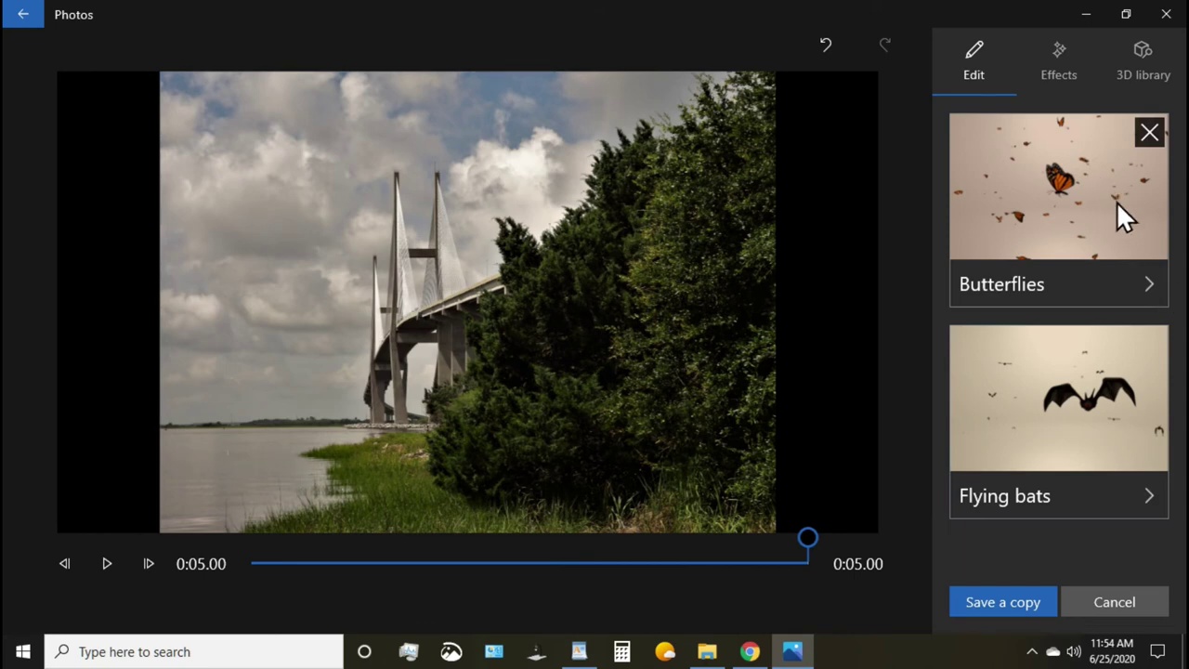
- Remove Butterflies and Flying bats, add Rainbow sparkles, and preview the clip from 0:04.20
left_click(1150, 132)
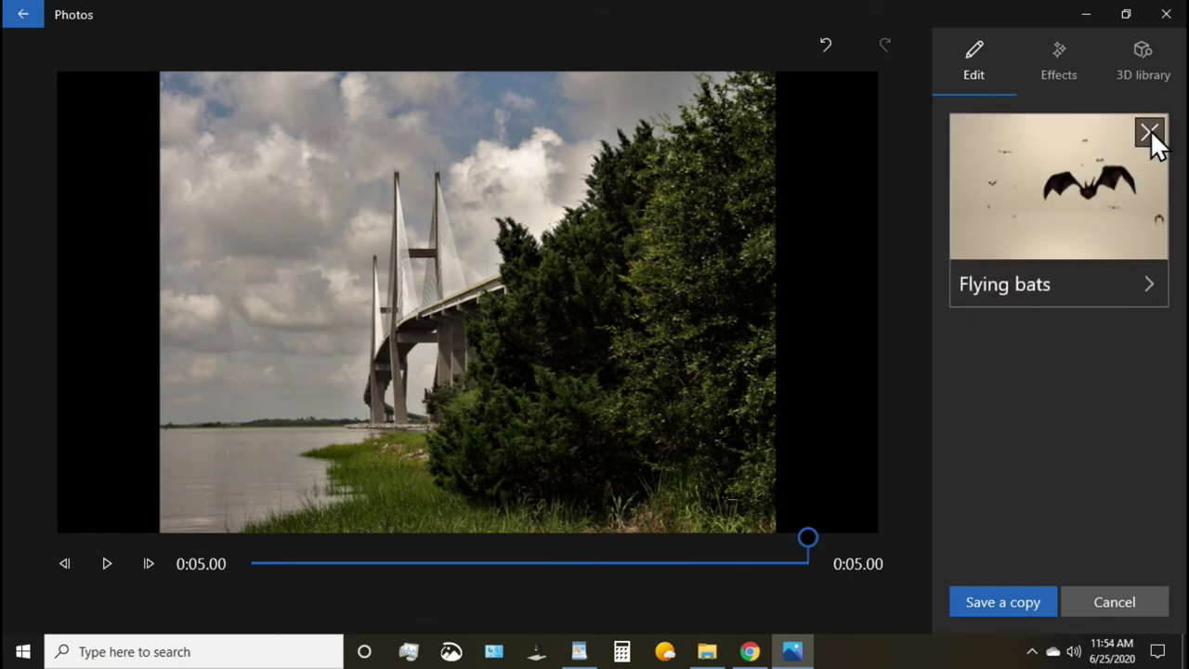
left_click(1150, 131)
left_click(1065, 58)
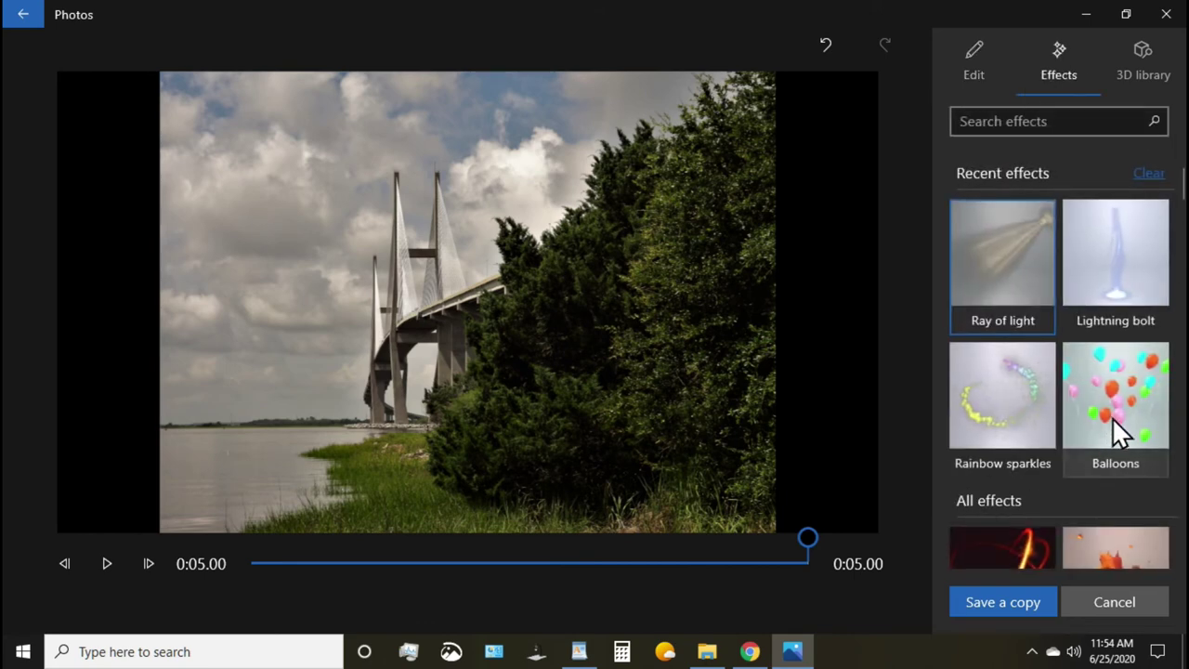
left_click(1007, 421)
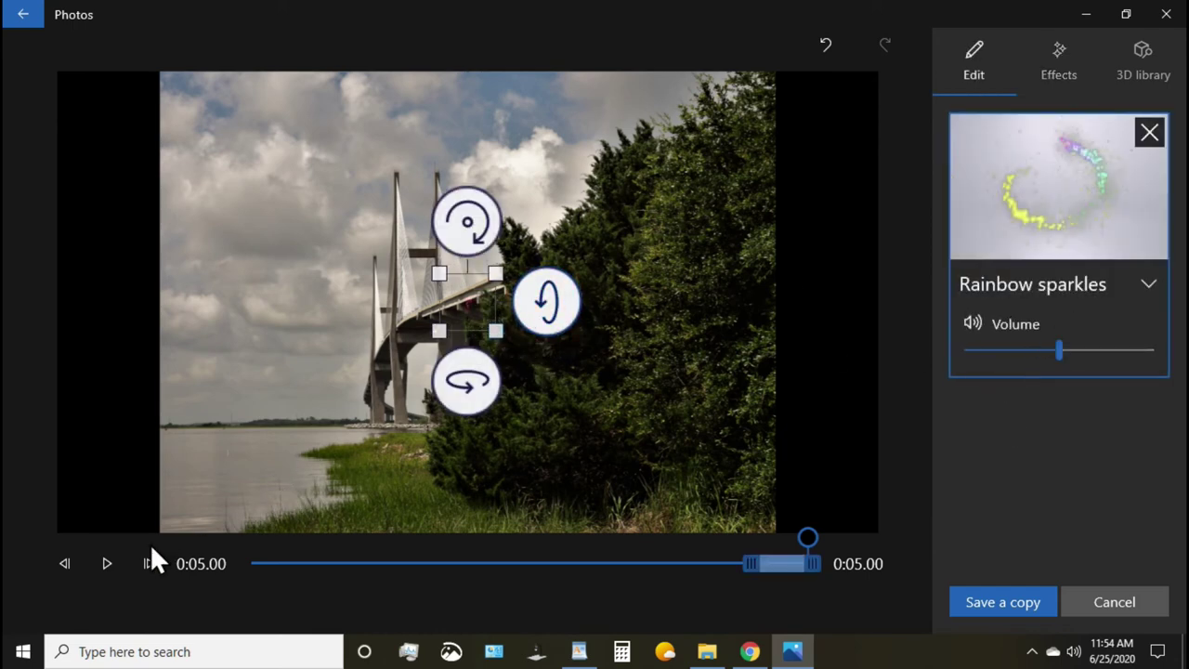
left_click_drag(813, 544, 727, 548)
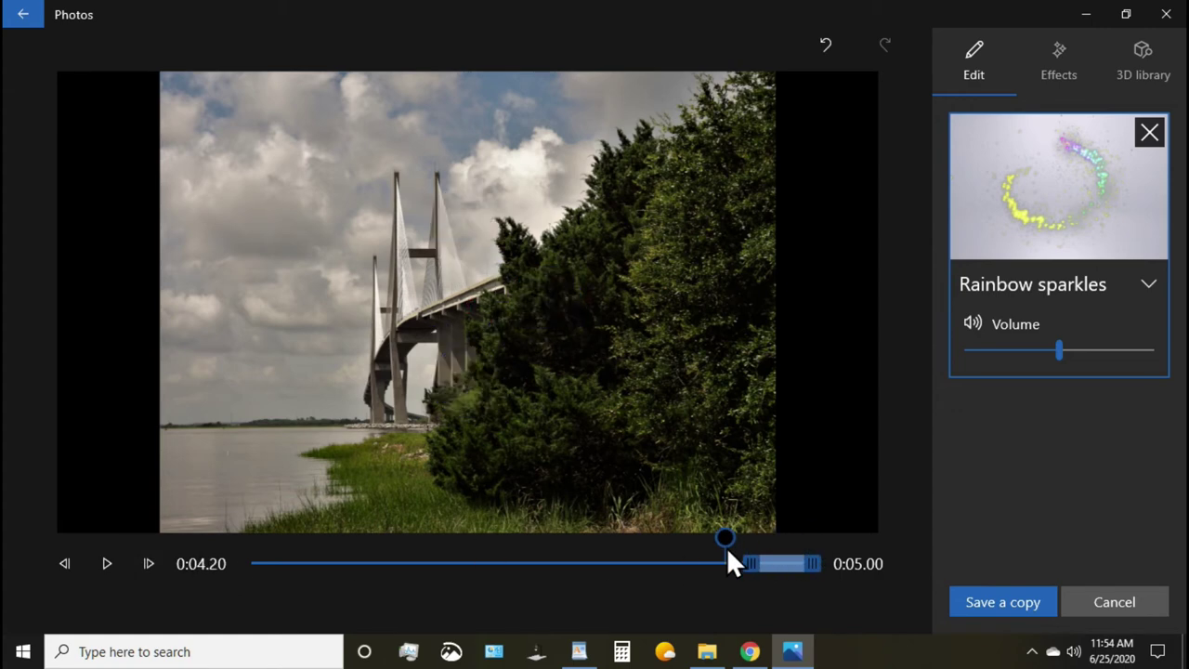
left_click(107, 564)
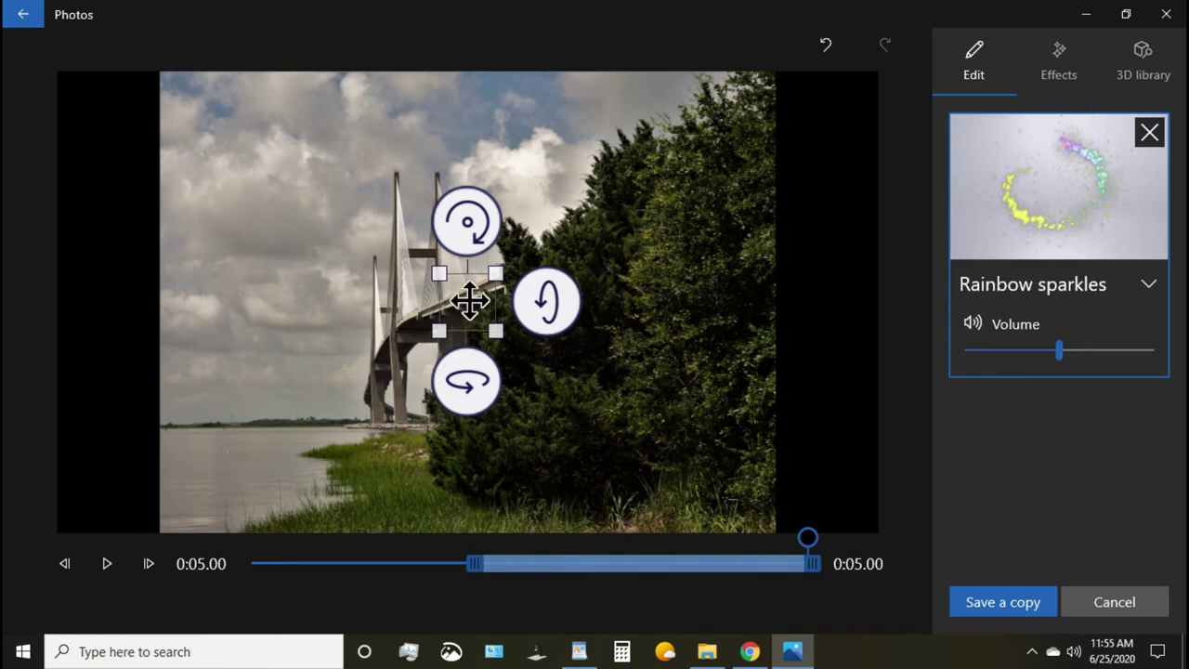
- Move the sparkles over the trees right of the bridge, rotate and tilt it, then cancel
left_click_drag(470, 300, 542, 286)
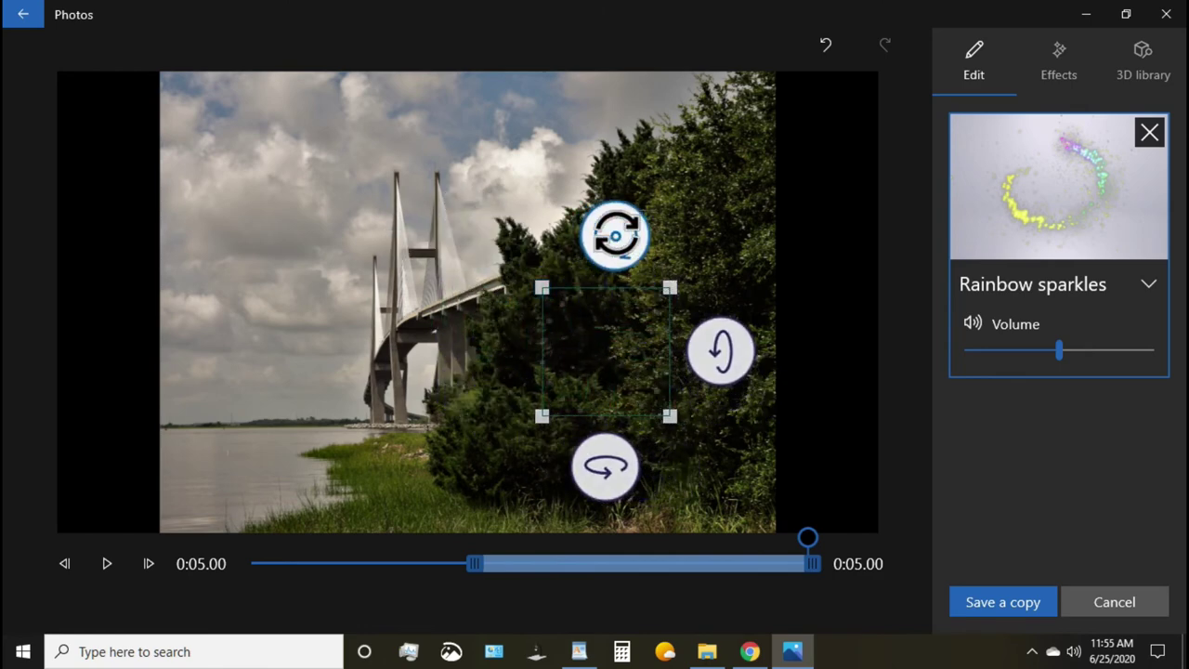
left_click_drag(615, 237, 671, 267)
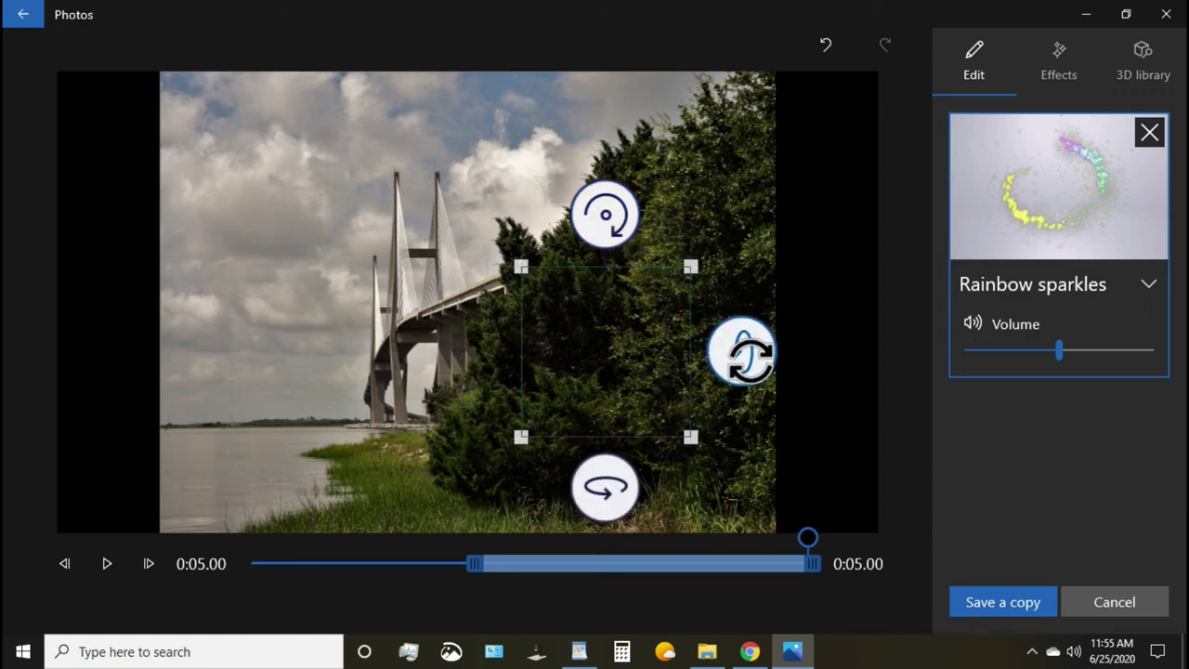
left_click_drag(751, 358, 753, 398)
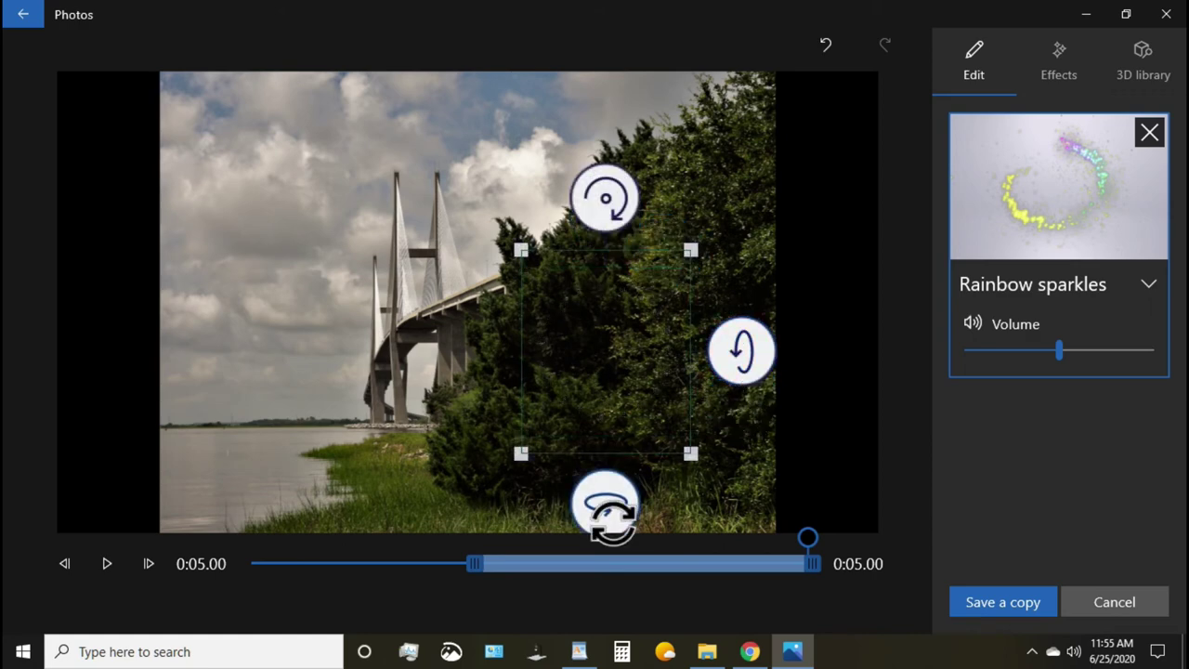
left_click_drag(611, 520, 523, 499)
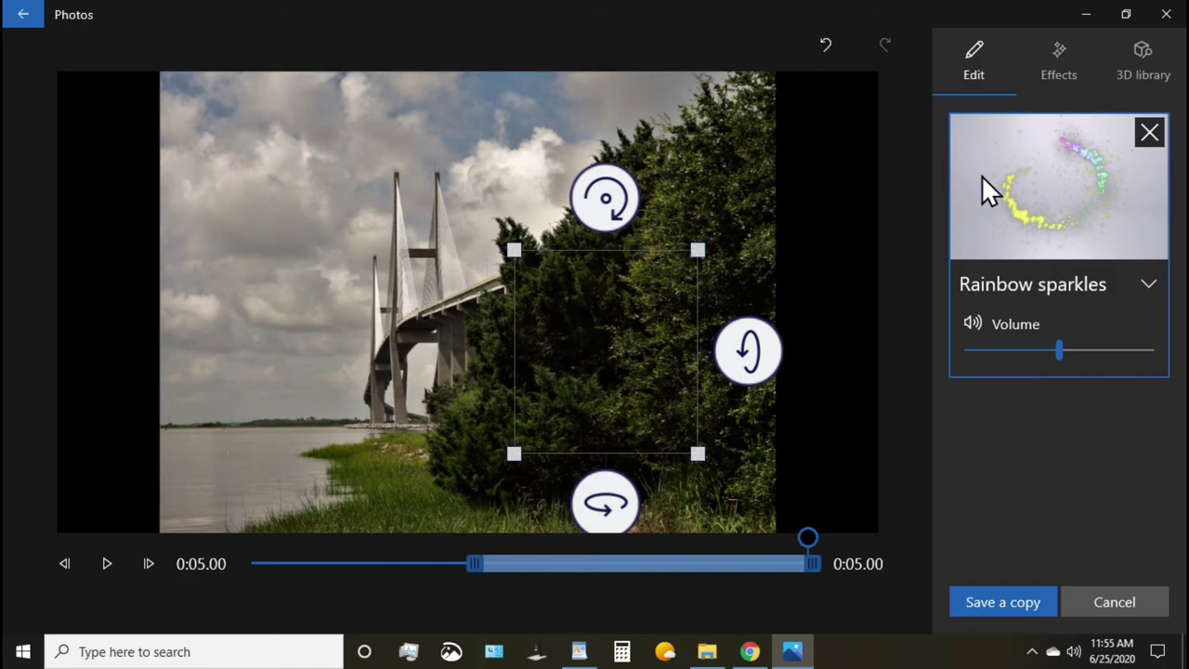
left_click(1095, 595)
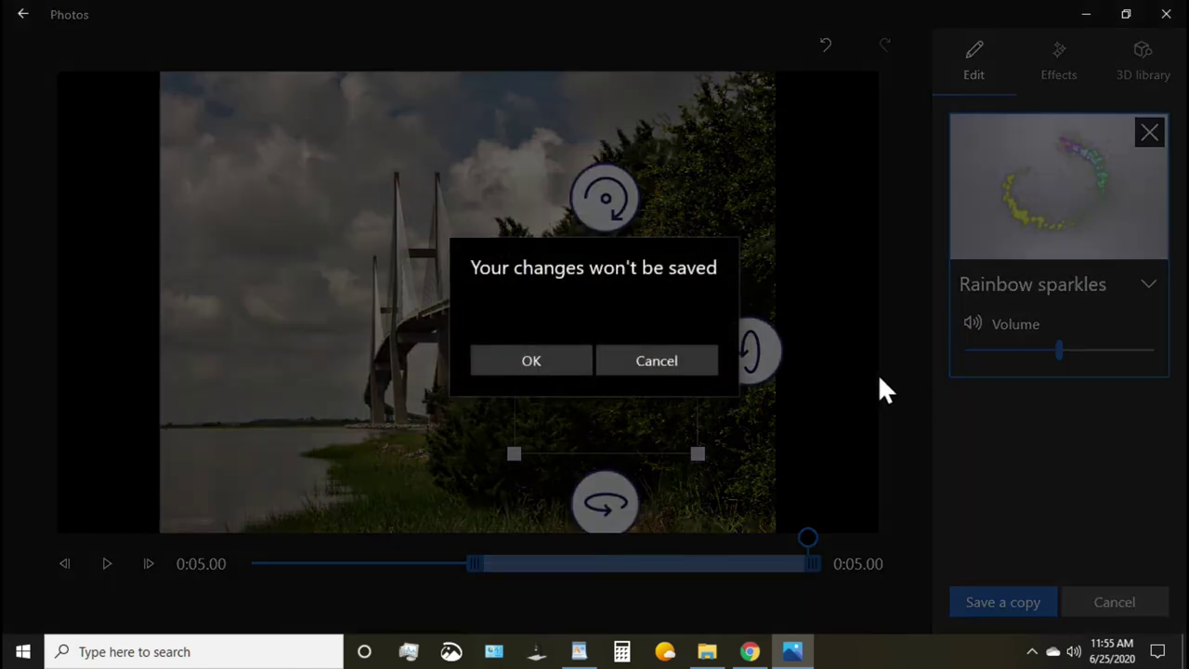
- Confirm discarding the 3D effects and start Add animated text from Edit & Create
left_click(525, 363)
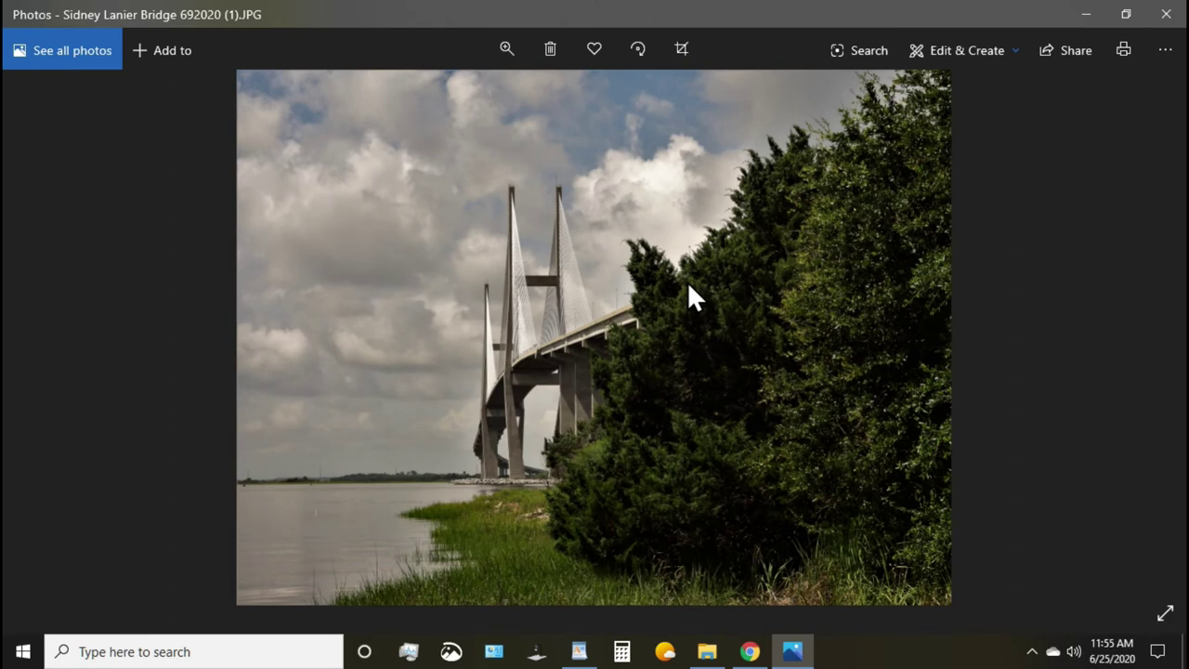
left_click(963, 52)
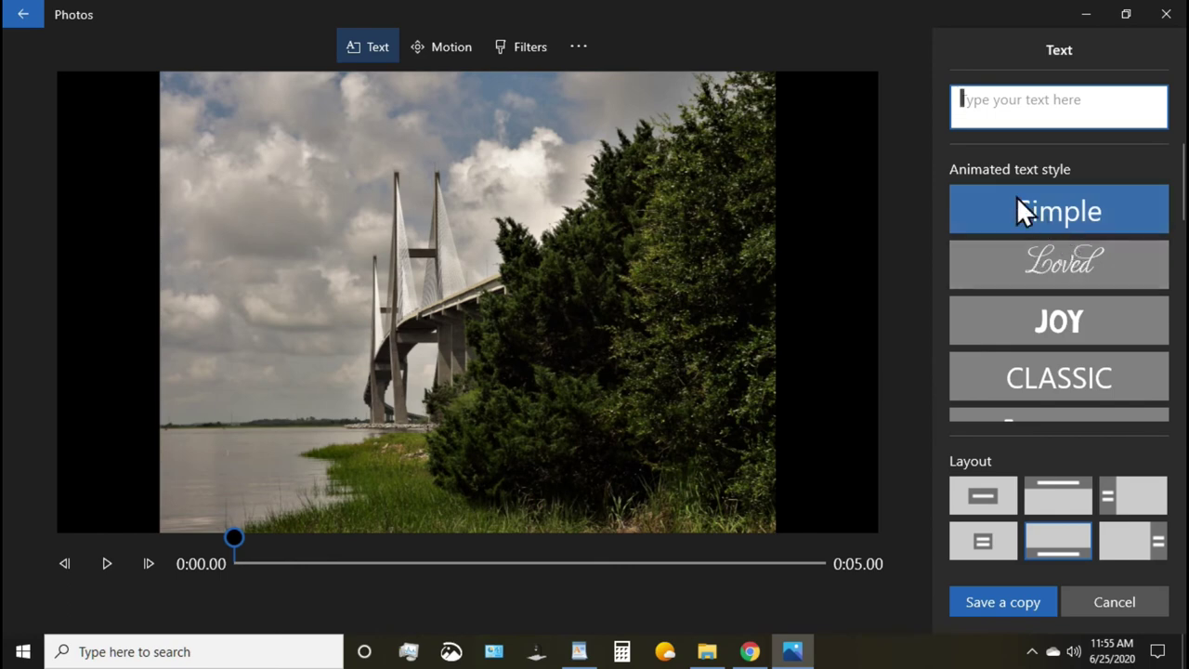
- Caption the clip 'goldenstrings studio' in Loved style, settle on the Top layout, and preview it
type("golden")
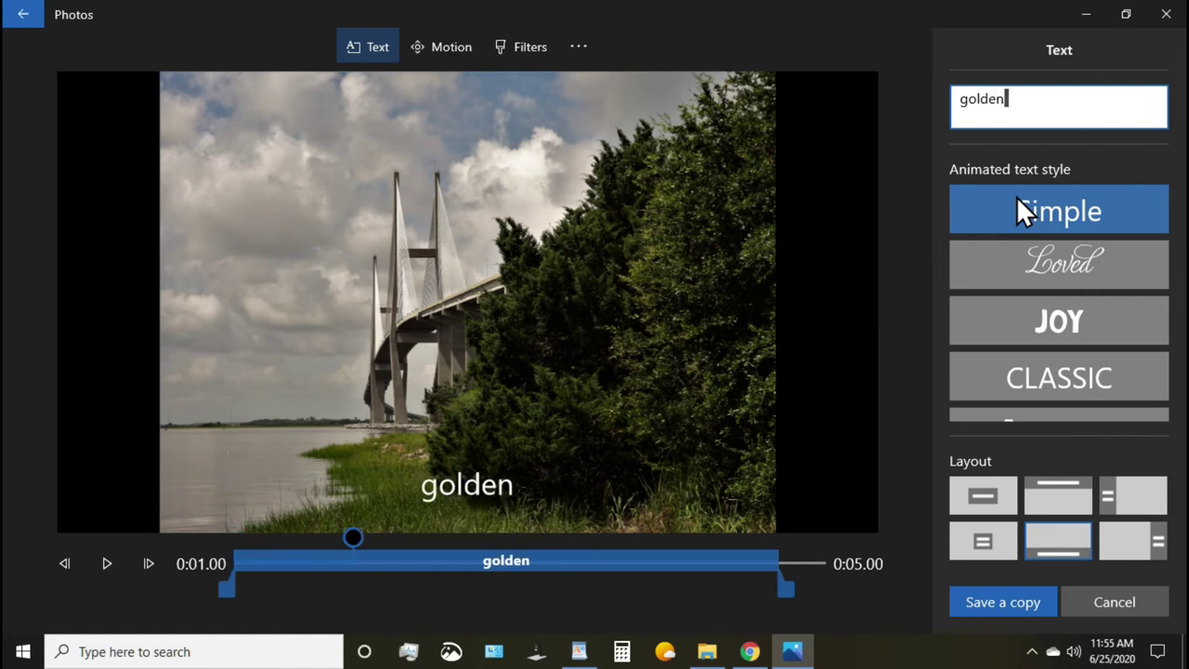
type("strings stud")
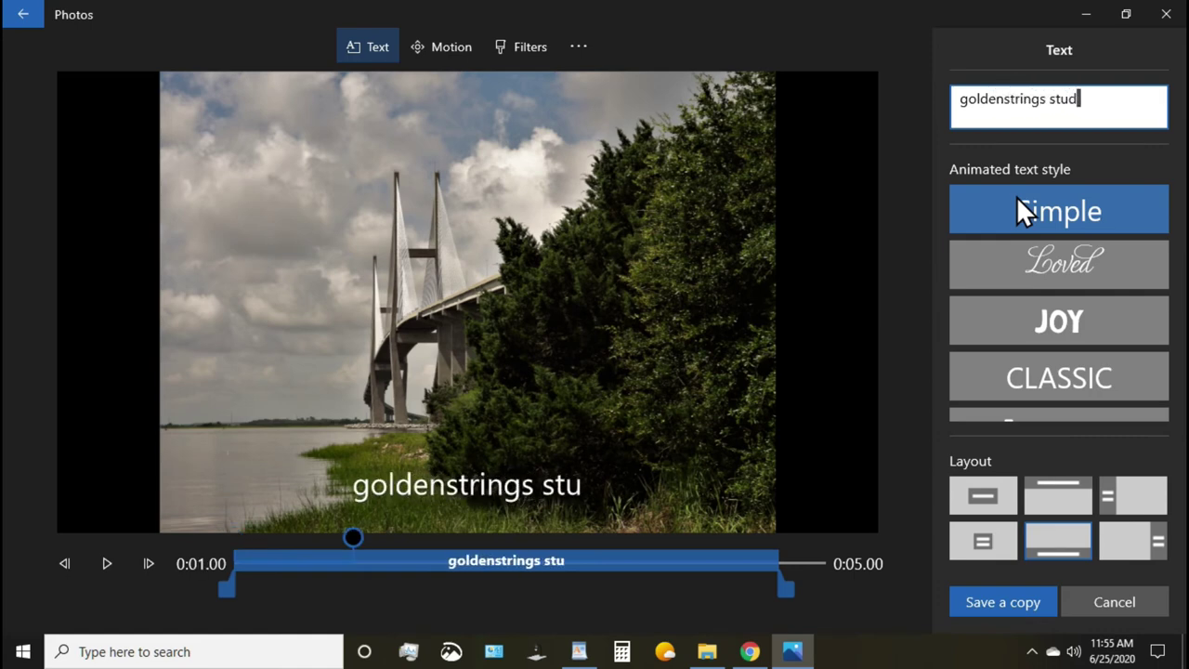
type("io")
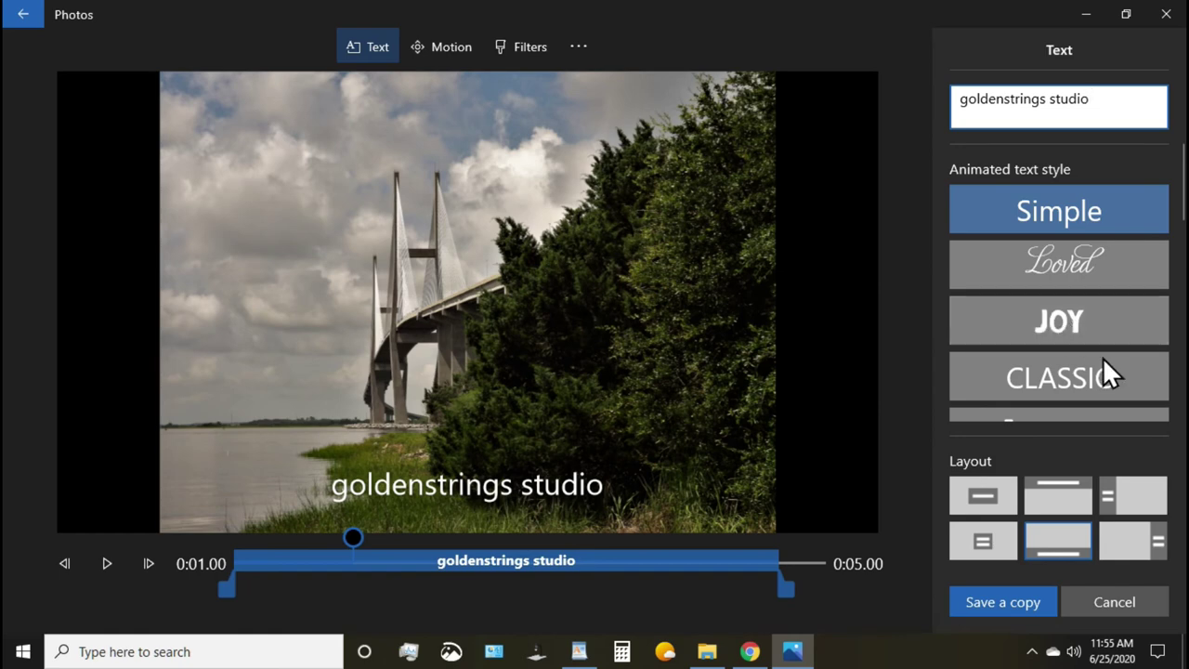
left_click(1051, 261)
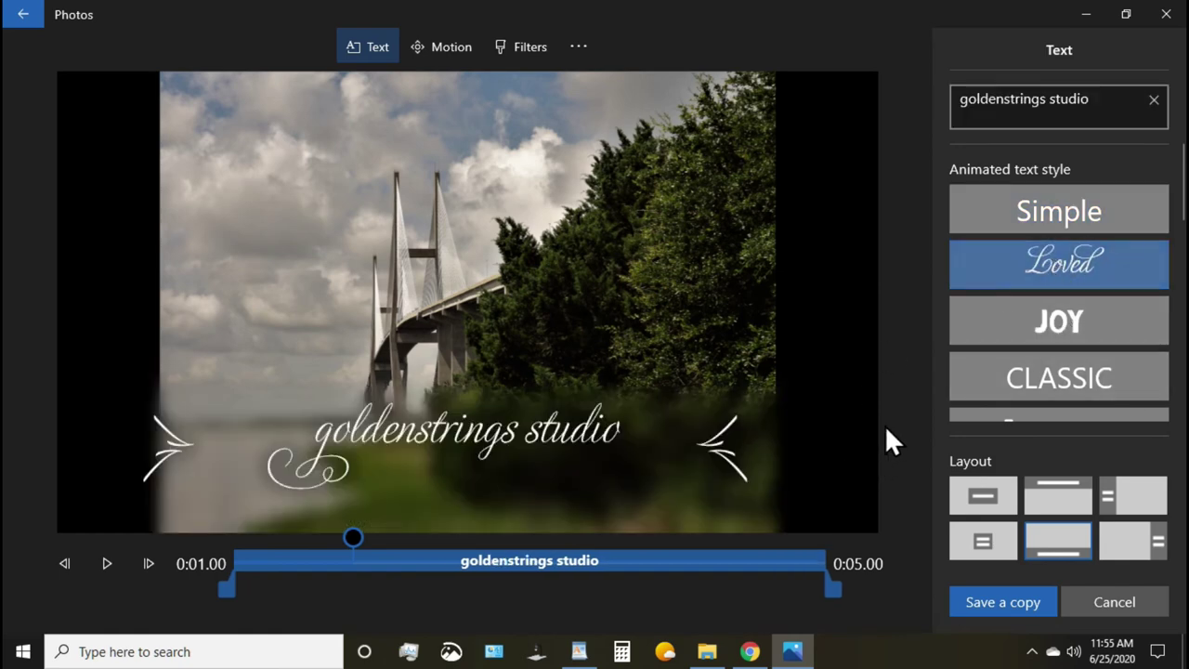
left_click(1037, 485)
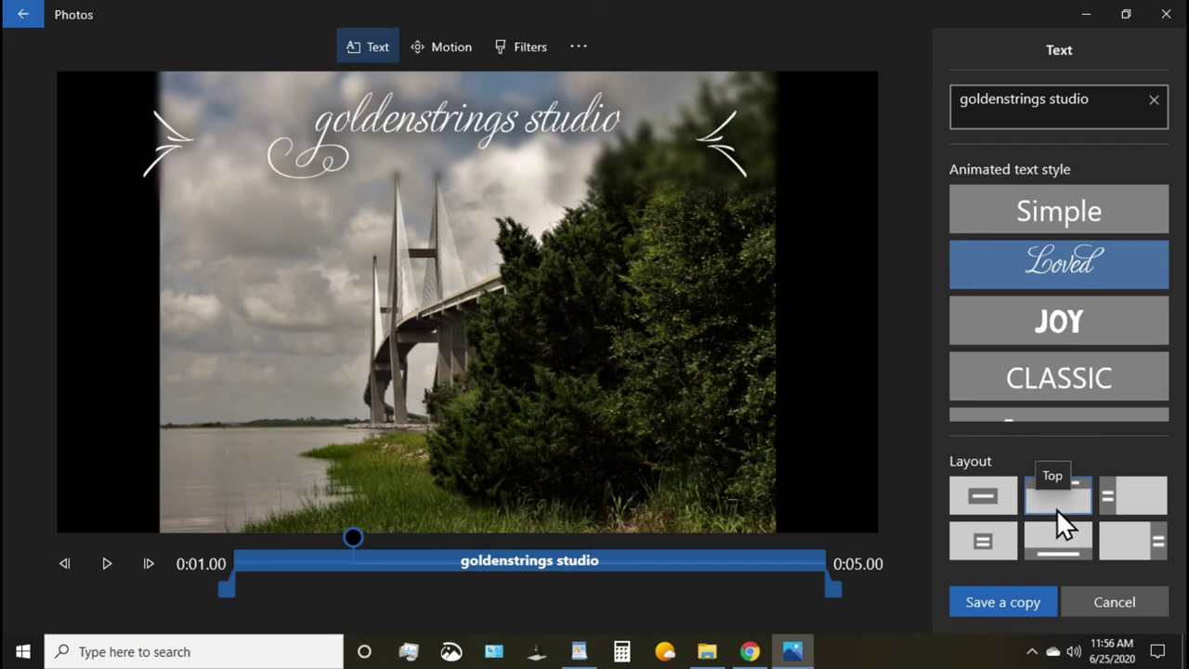
left_click(1051, 534)
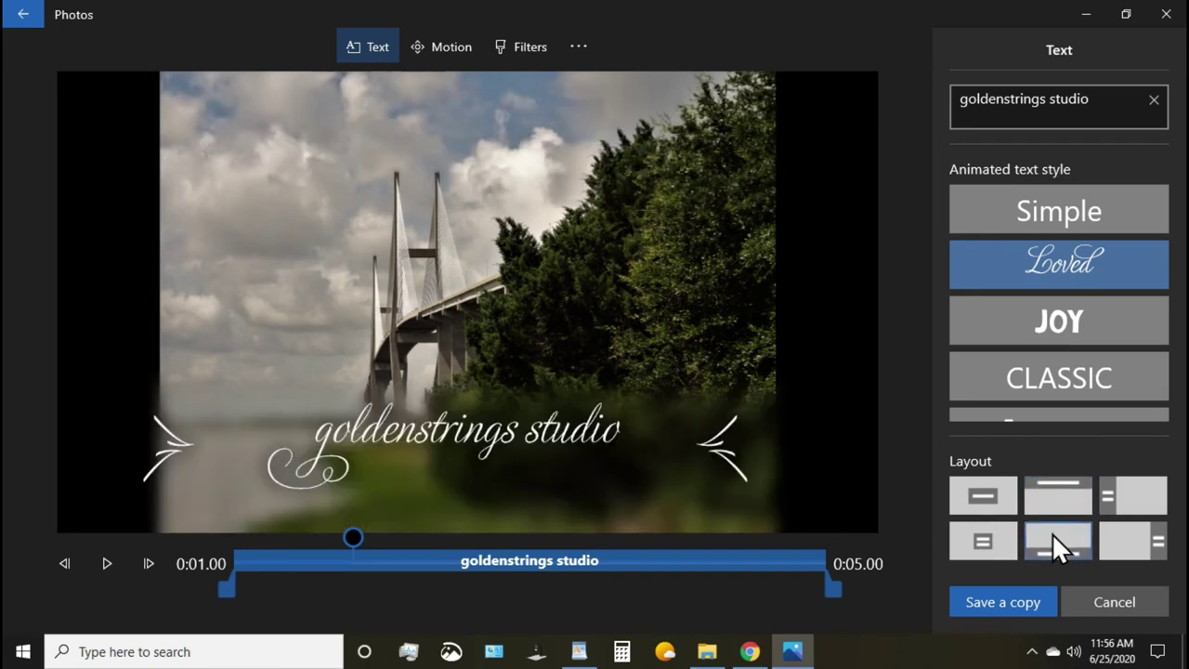
left_click(993, 532)
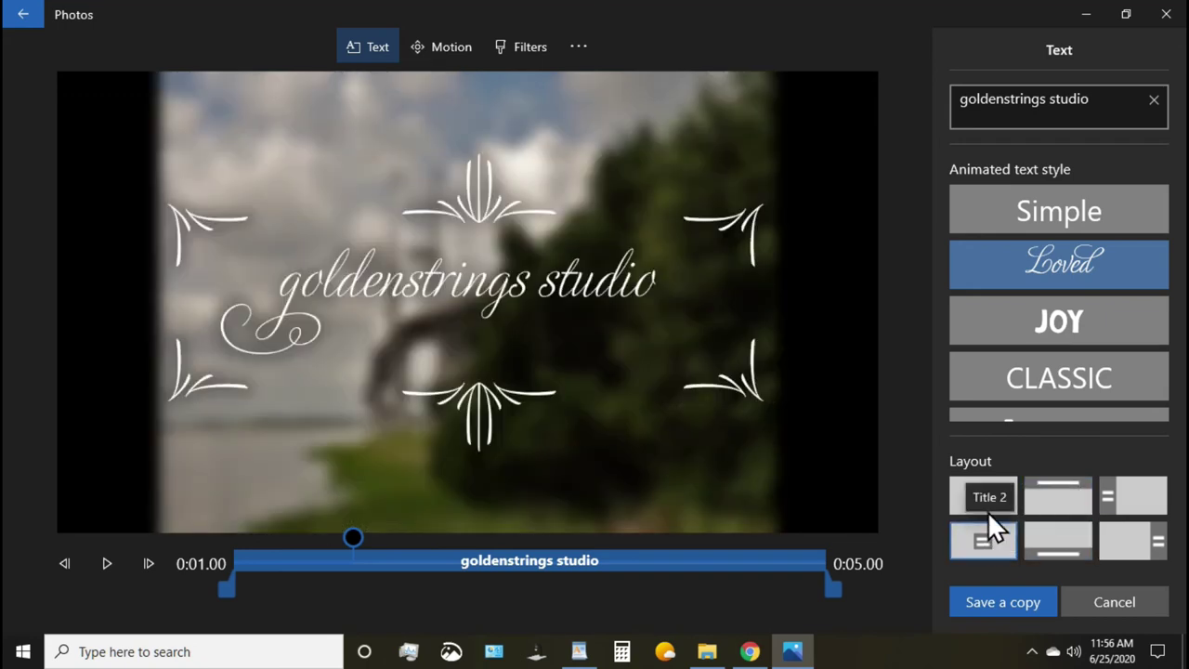
left_click(980, 491)
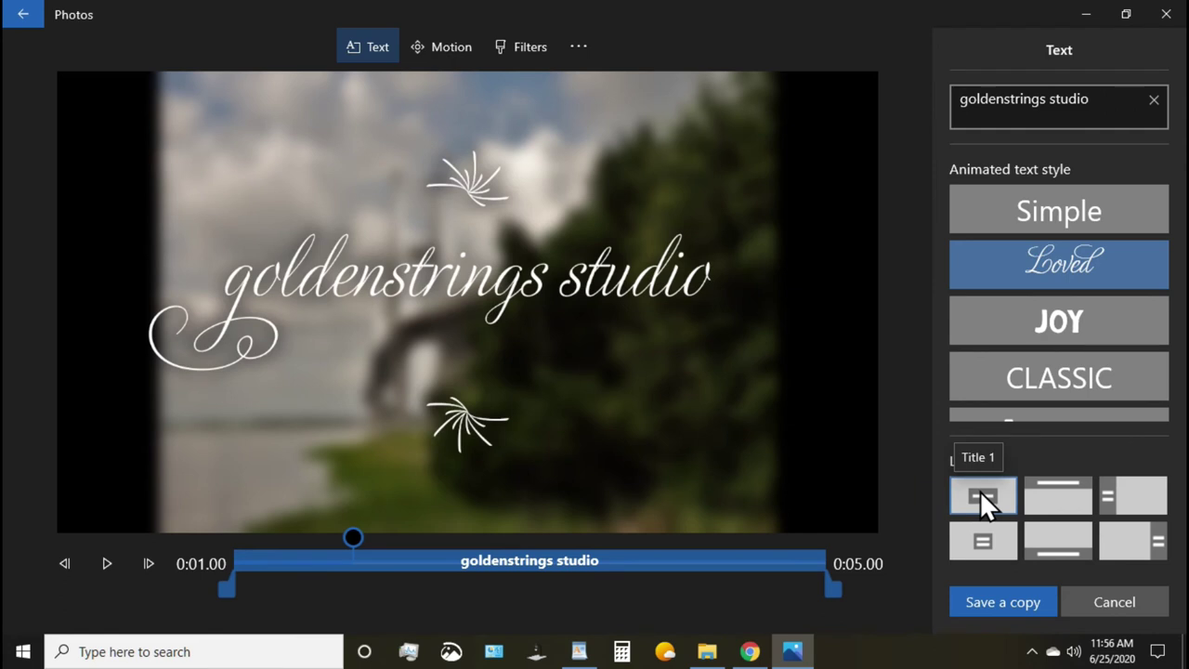
left_click(1055, 498)
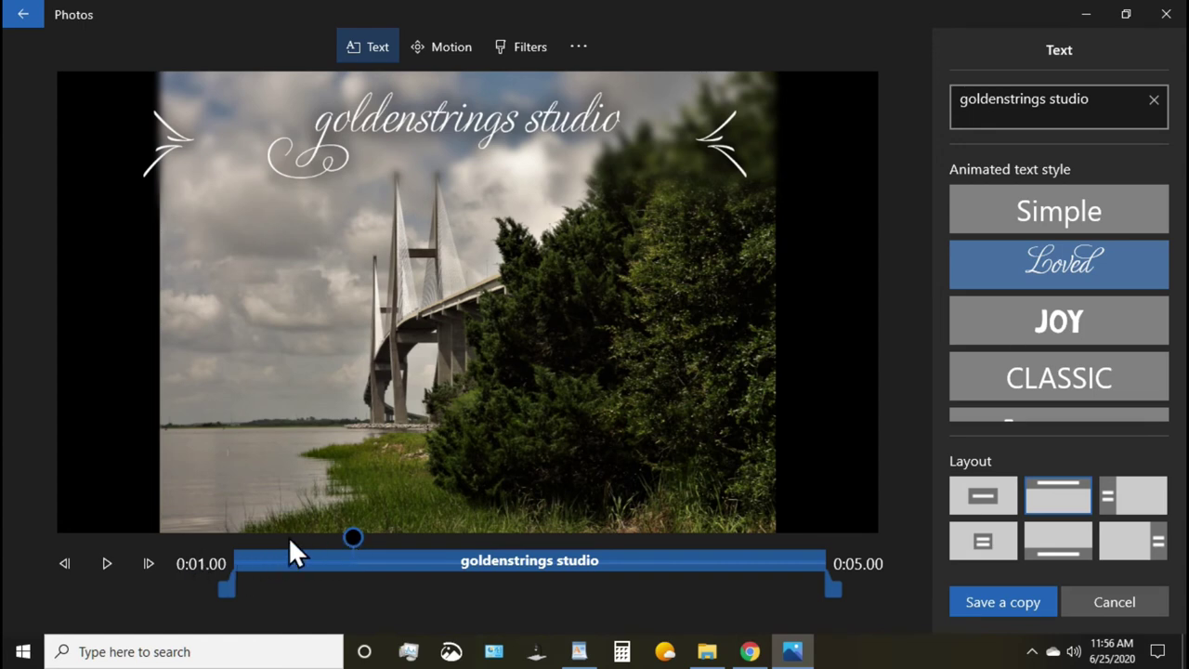
left_click(106, 562)
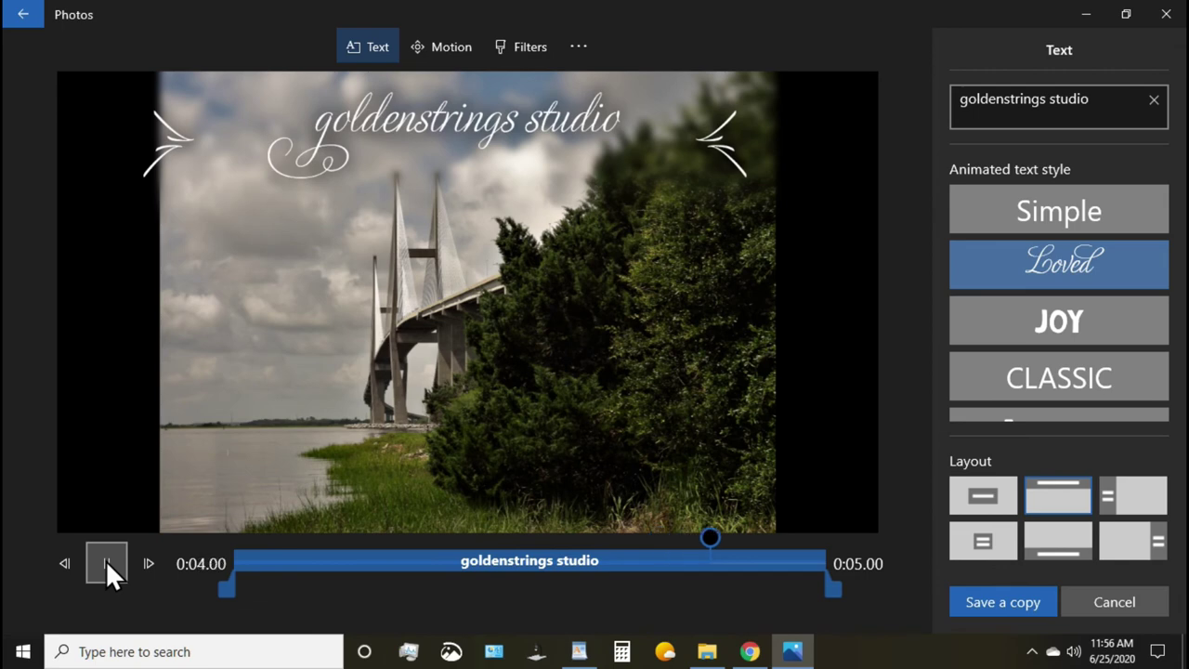
- Replay the bridge clip's animated caption, then bring up the photo's motion presets
left_click(106, 560)
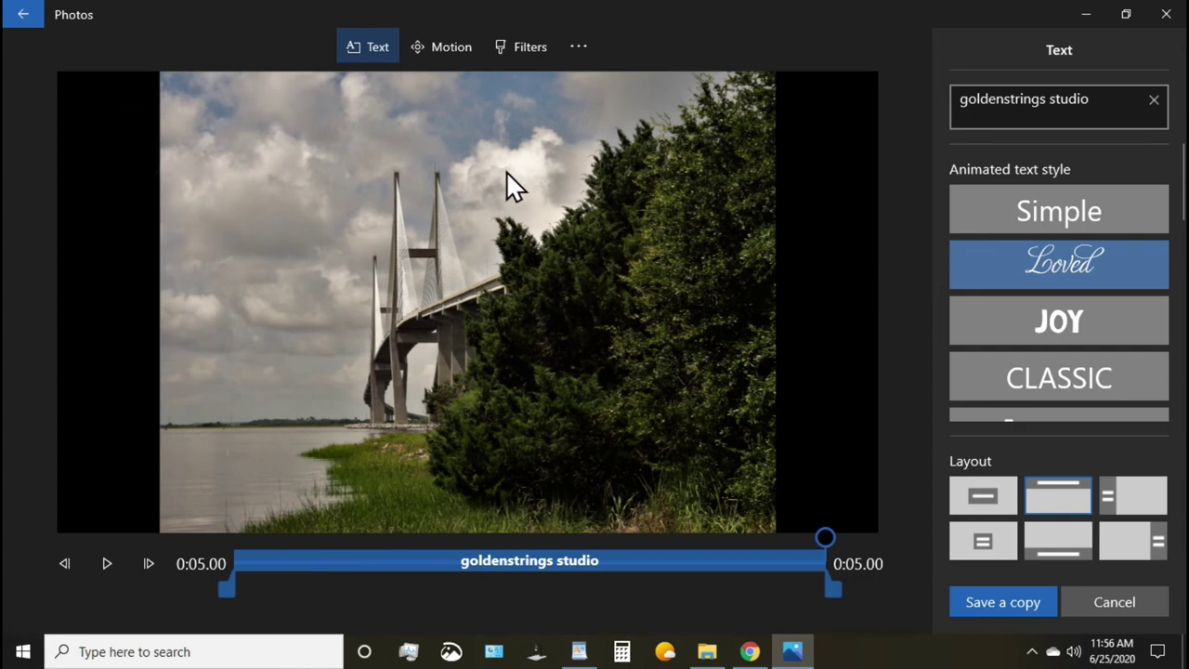
left_click(451, 48)
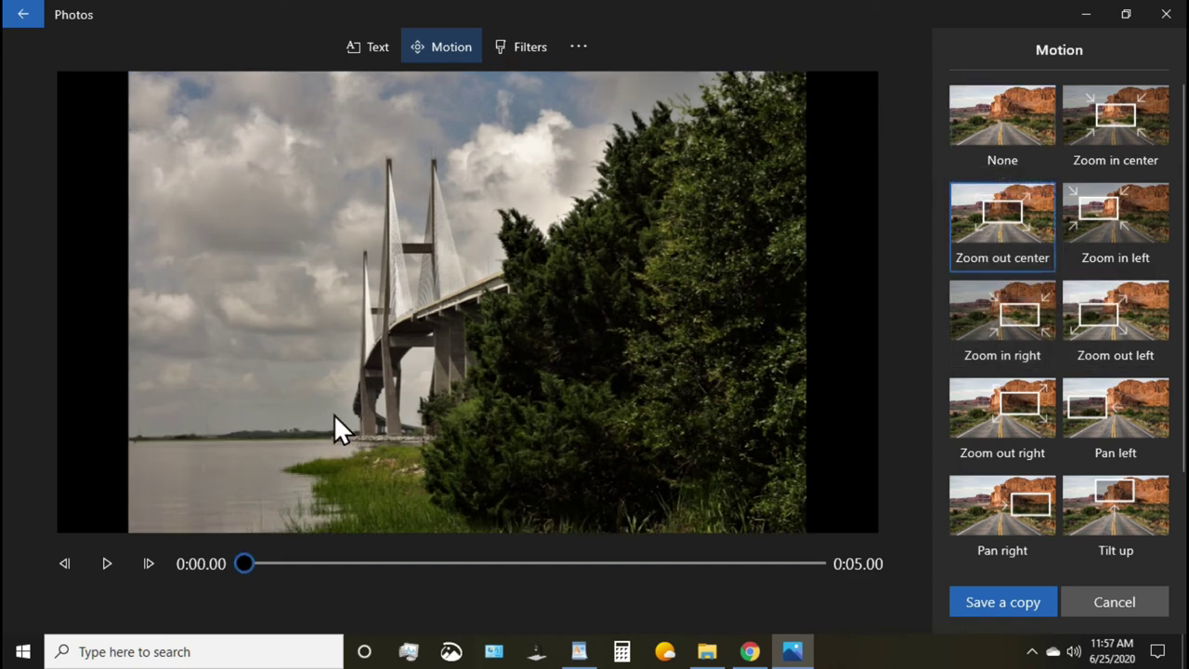
- Preview the Zoom out center and Pan left motions, then settle on Zoom in center
left_click(104, 564)
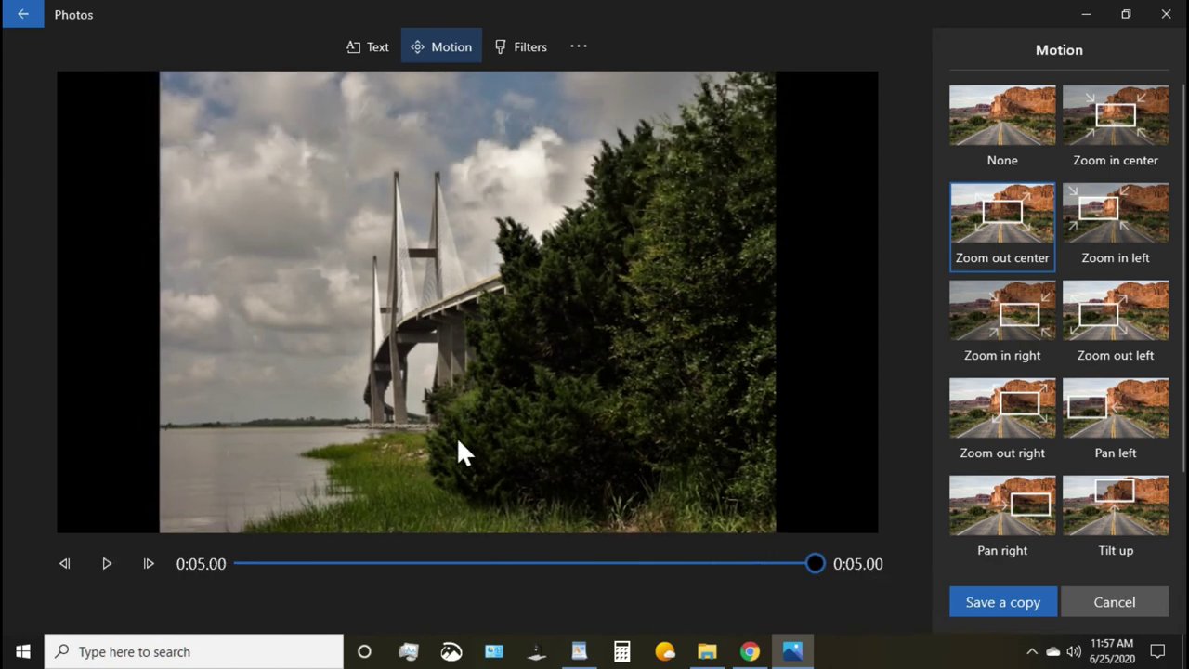
left_click(1108, 399)
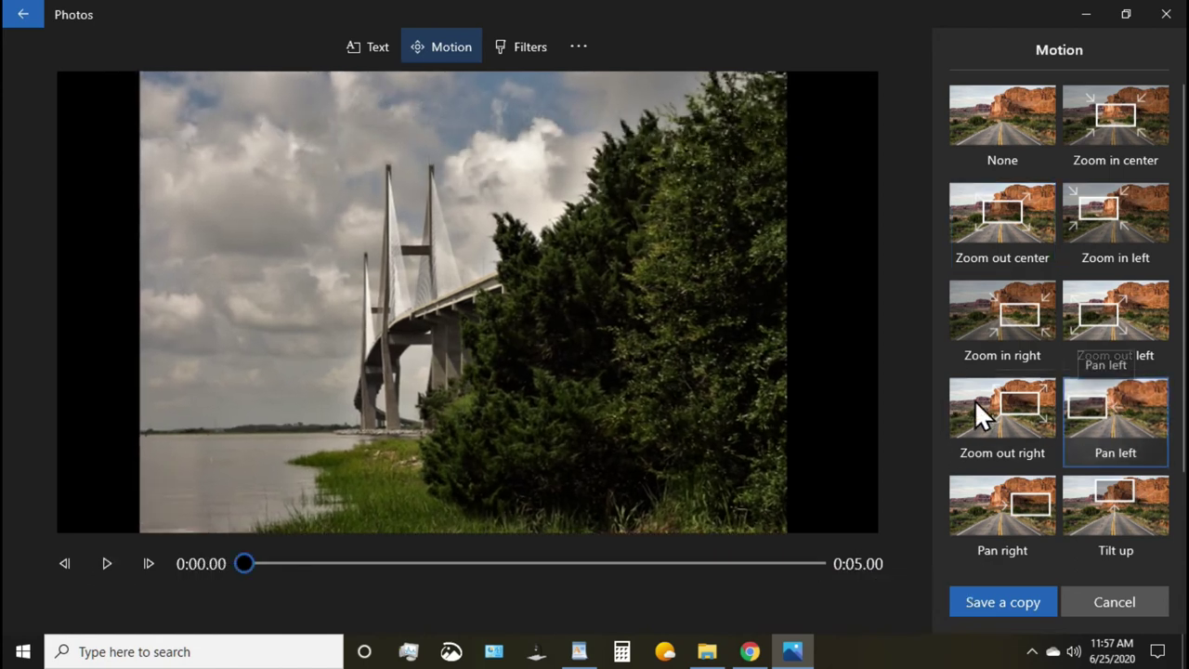
left_click(103, 560)
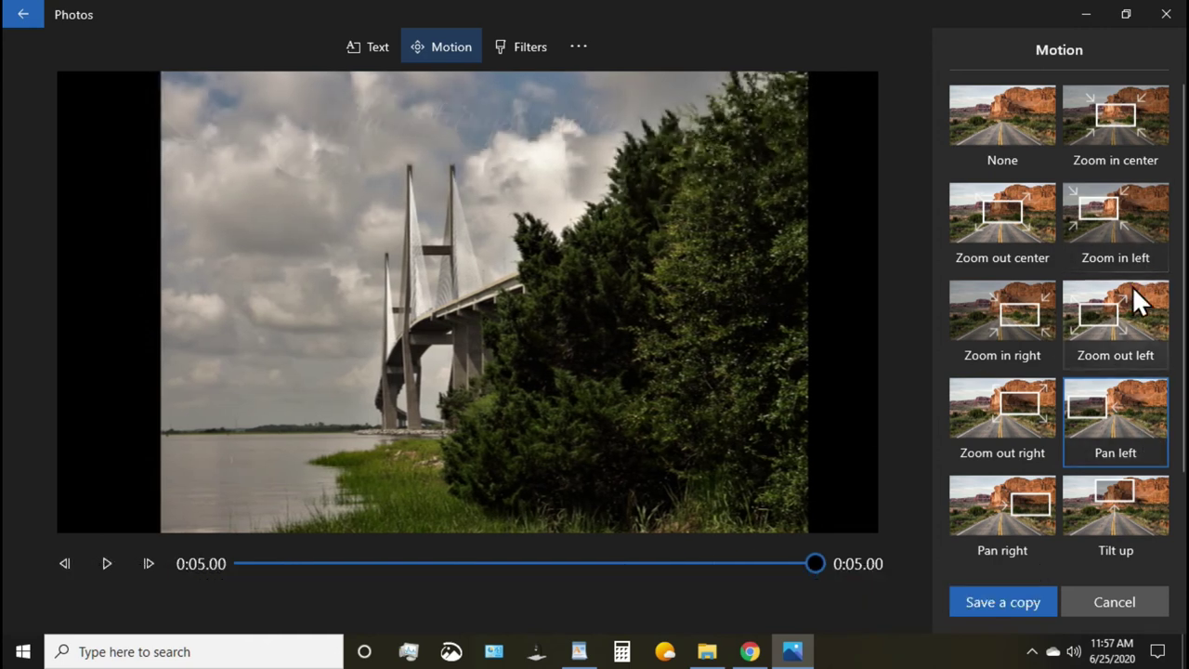
left_click(1104, 109)
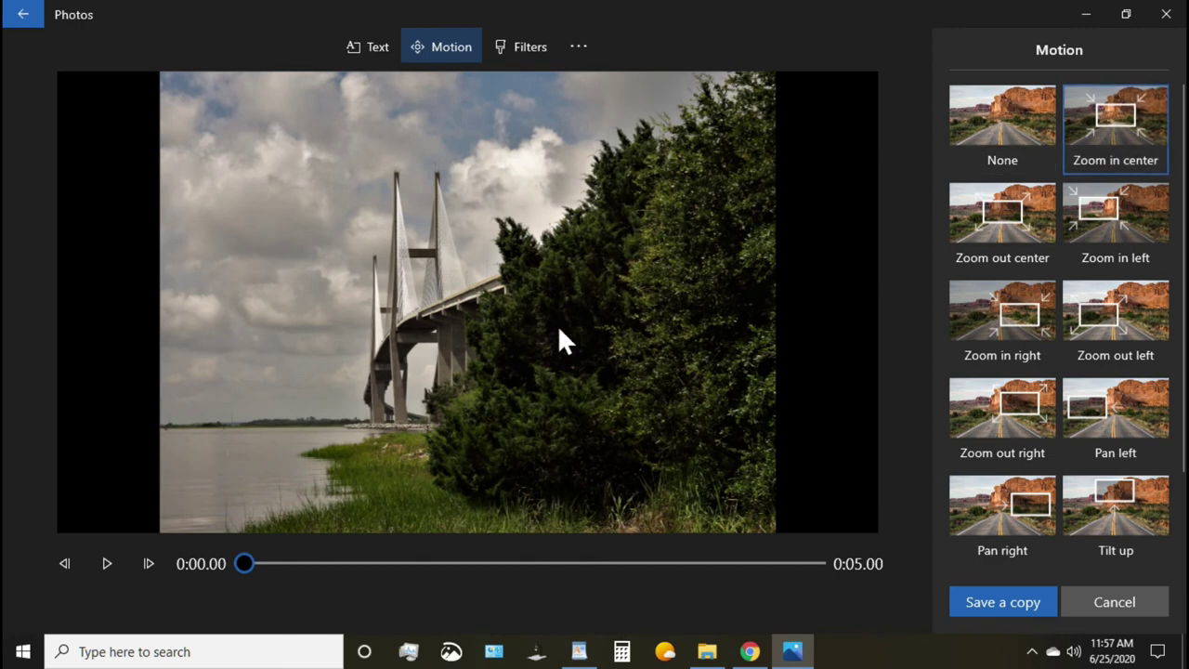
left_click(103, 562)
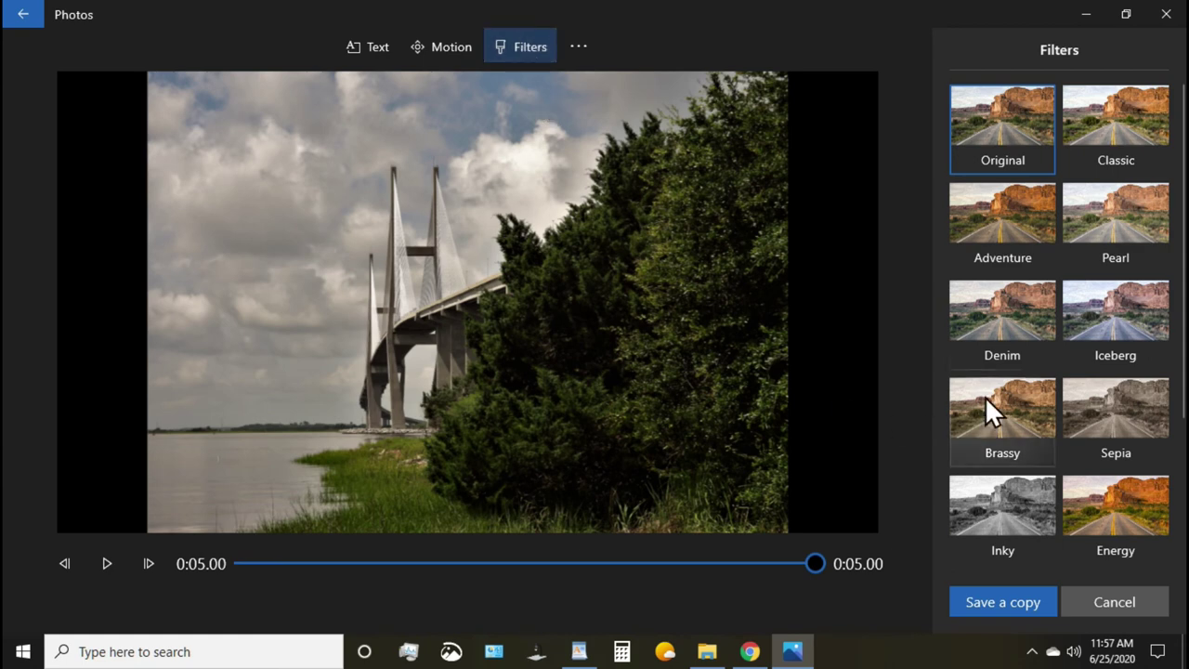
- Try the Adventure, Iceberg and Brassy filters on the bridge photo
left_click(993, 226)
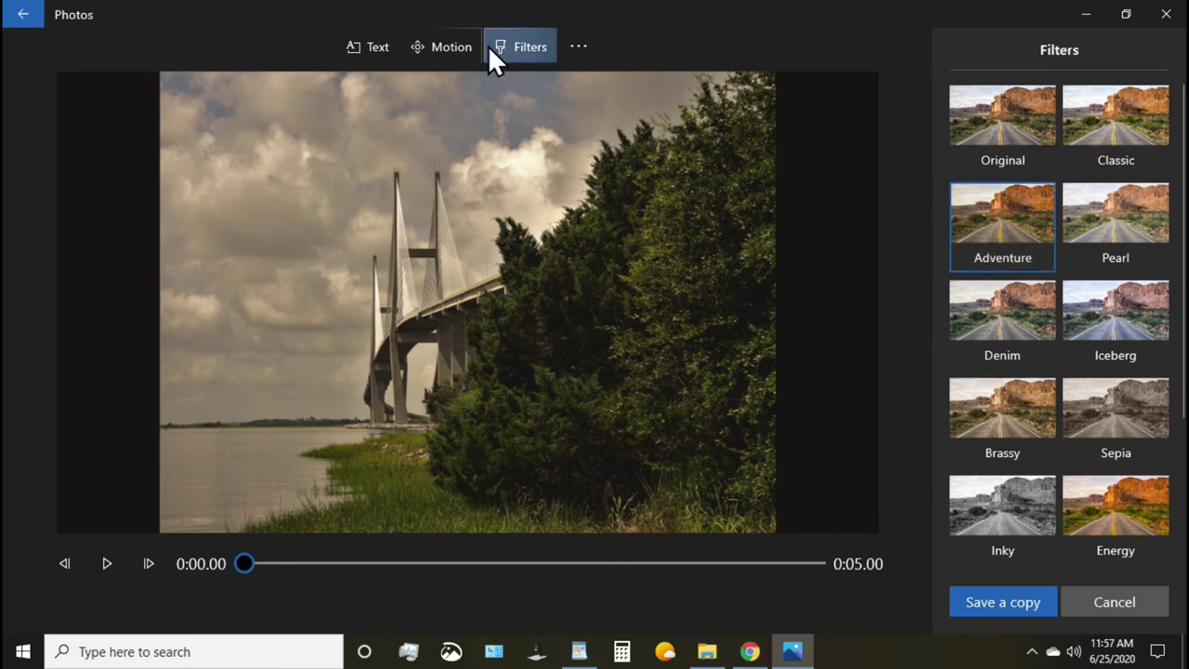
left_click(1115, 309)
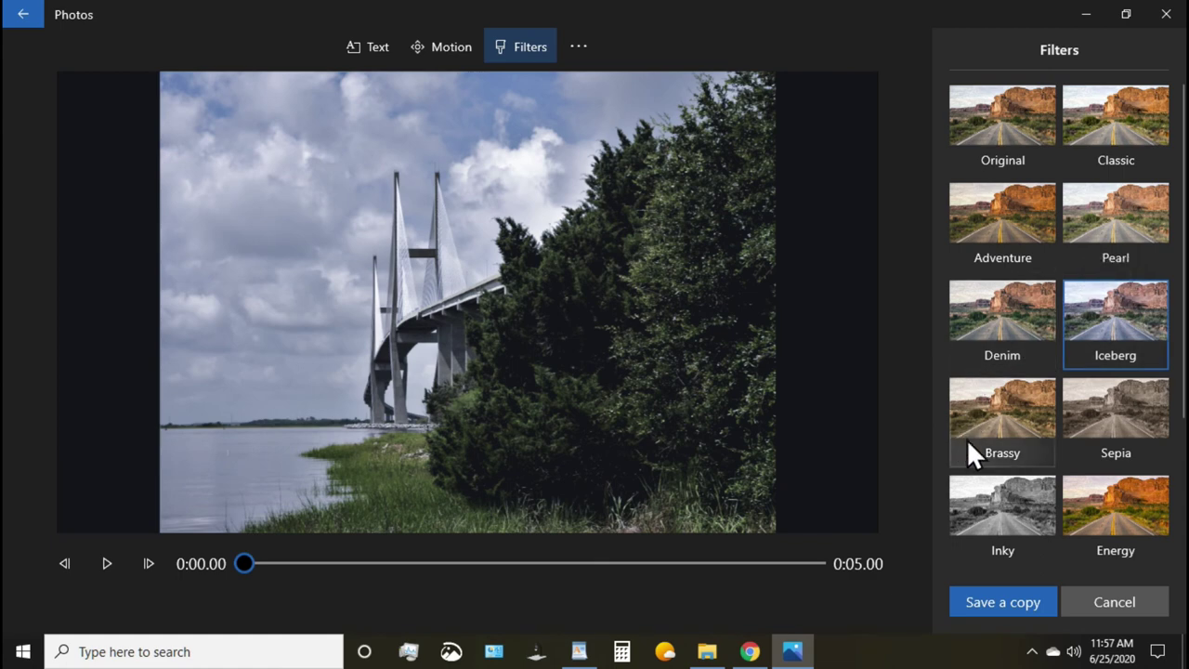
left_click(996, 416)
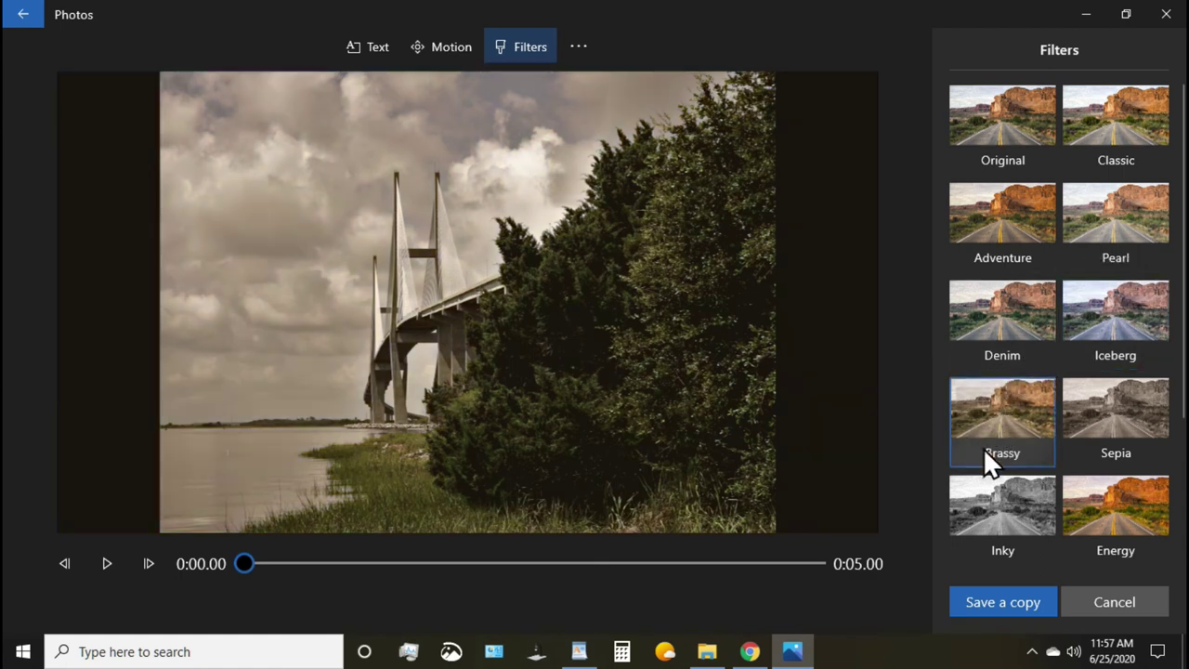
- Preview the bridge photo with the Pixel filter, then cancel the video edits
scroll(1074, 424, "down", 2)
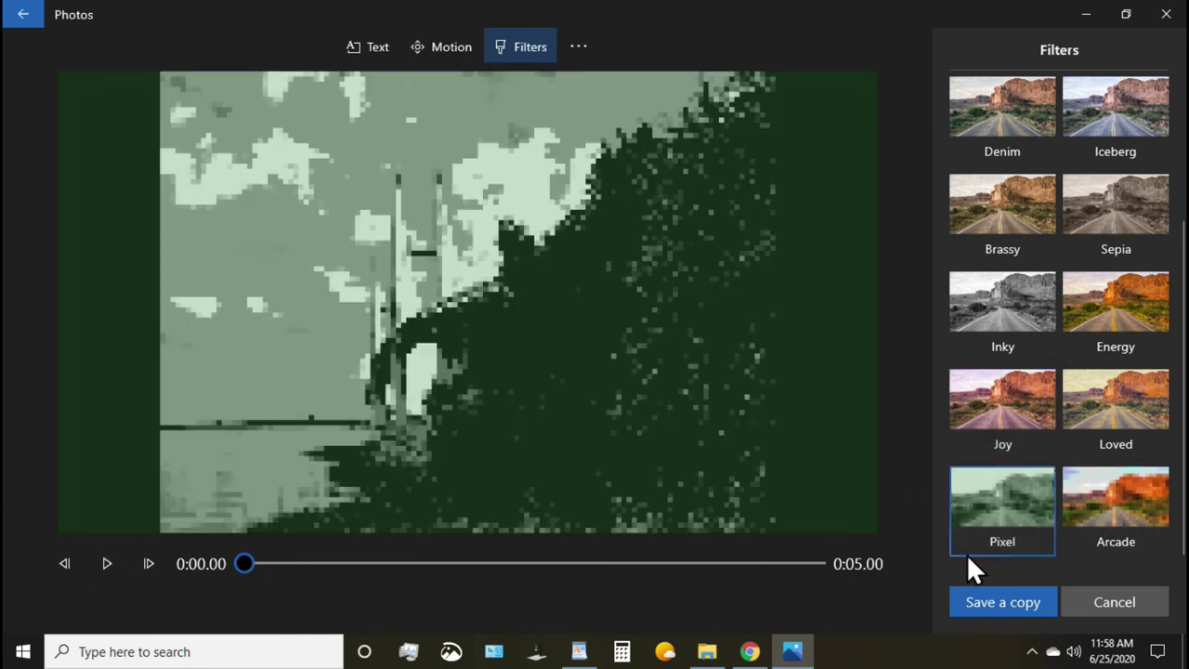
left_click(105, 561)
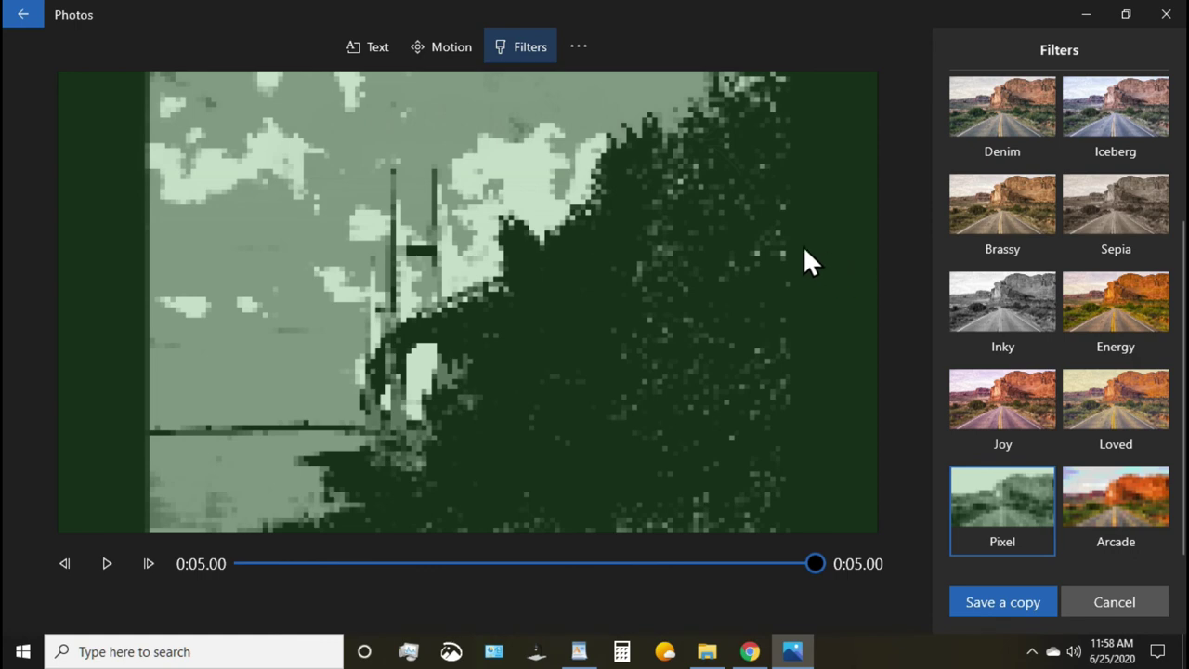
left_click(1102, 604)
- Discard the unsaved video edits and open the photo in the basic editor
left_click(553, 360)
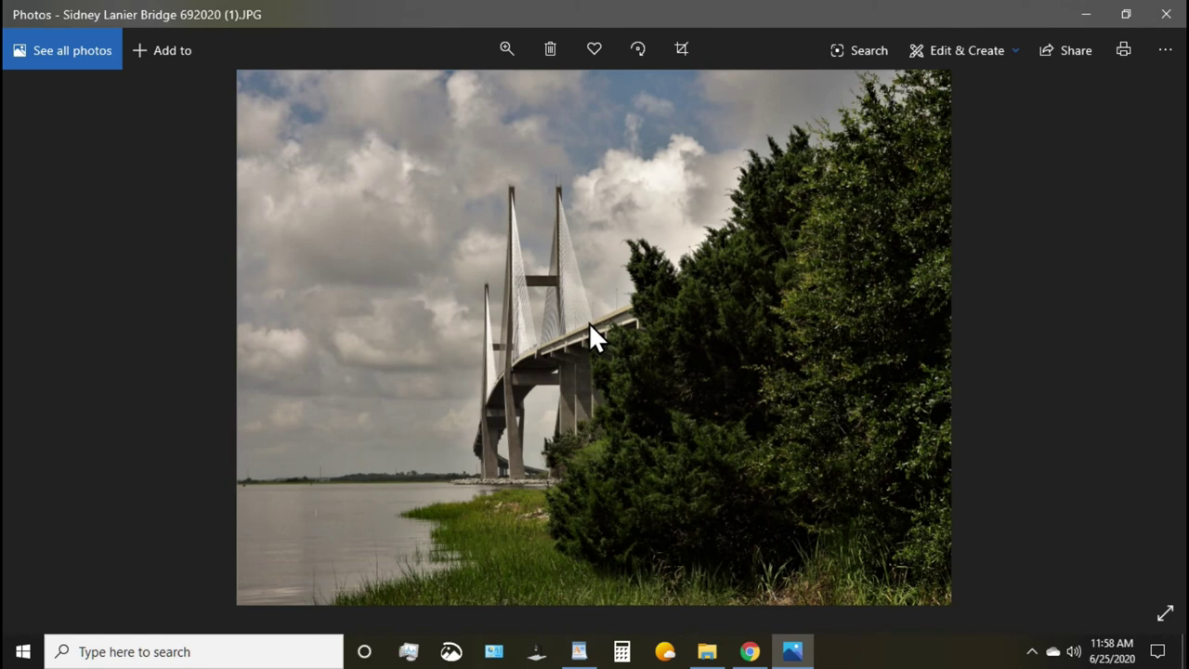
left_click(965, 49)
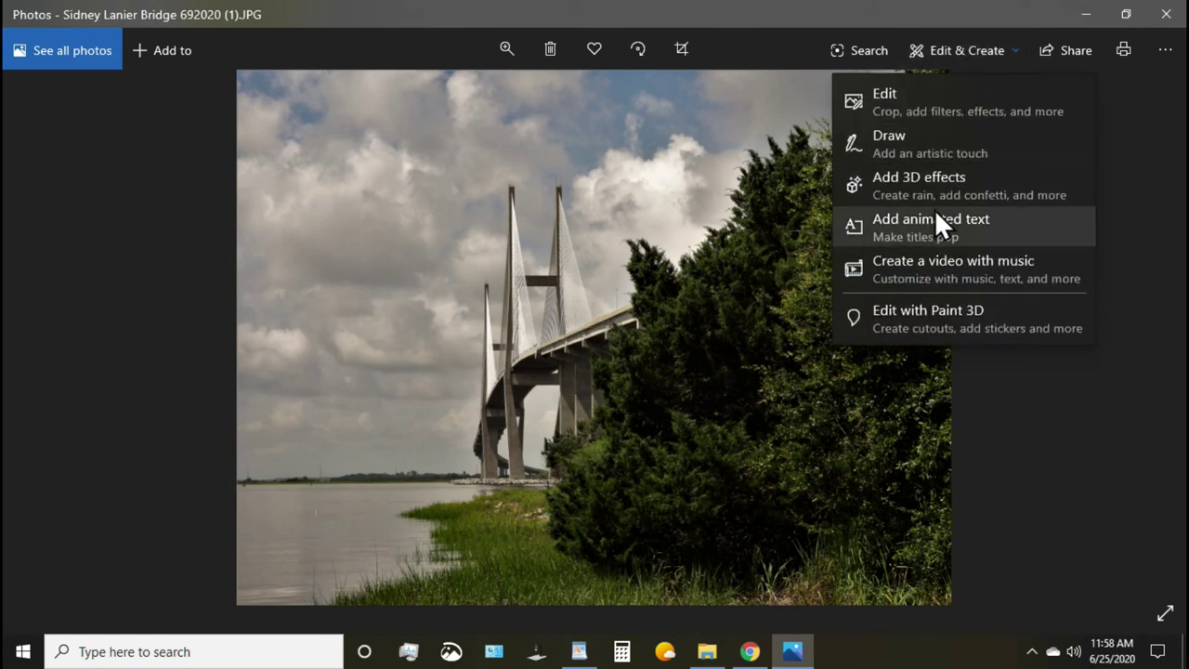
left_click(902, 100)
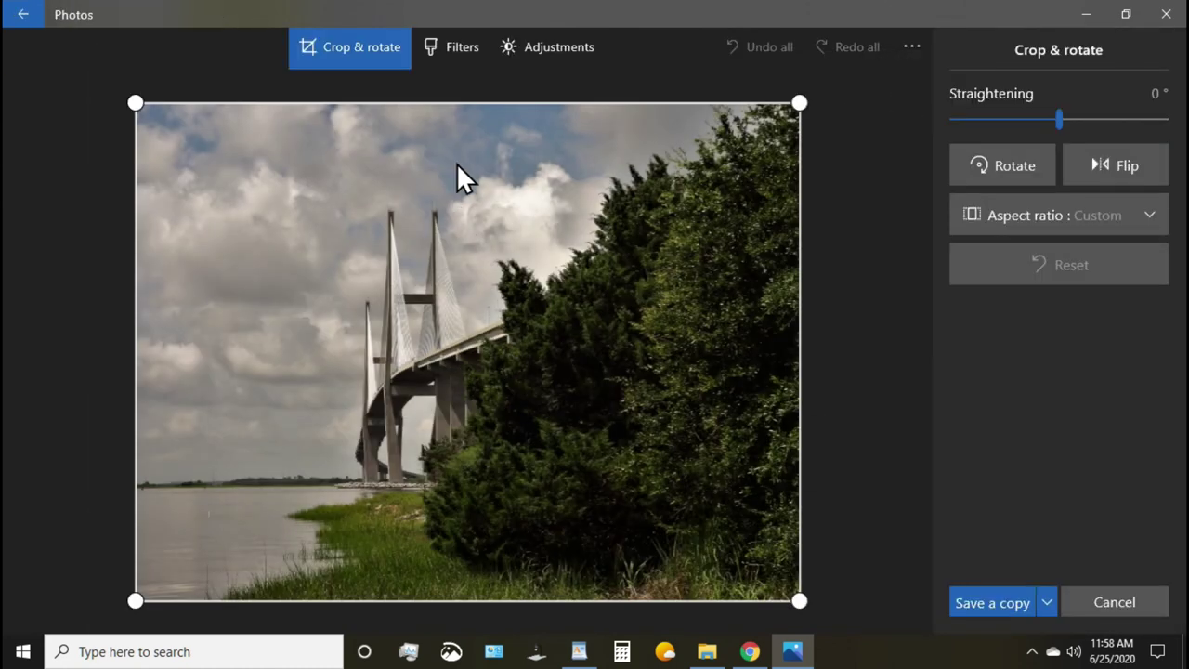
- Browse the editor's filter choices, then show the light, colour, clarity and vignette adjustments
left_click(458, 41)
scroll(1030, 413, "down", 2)
scroll(1029, 413, "down", 1)
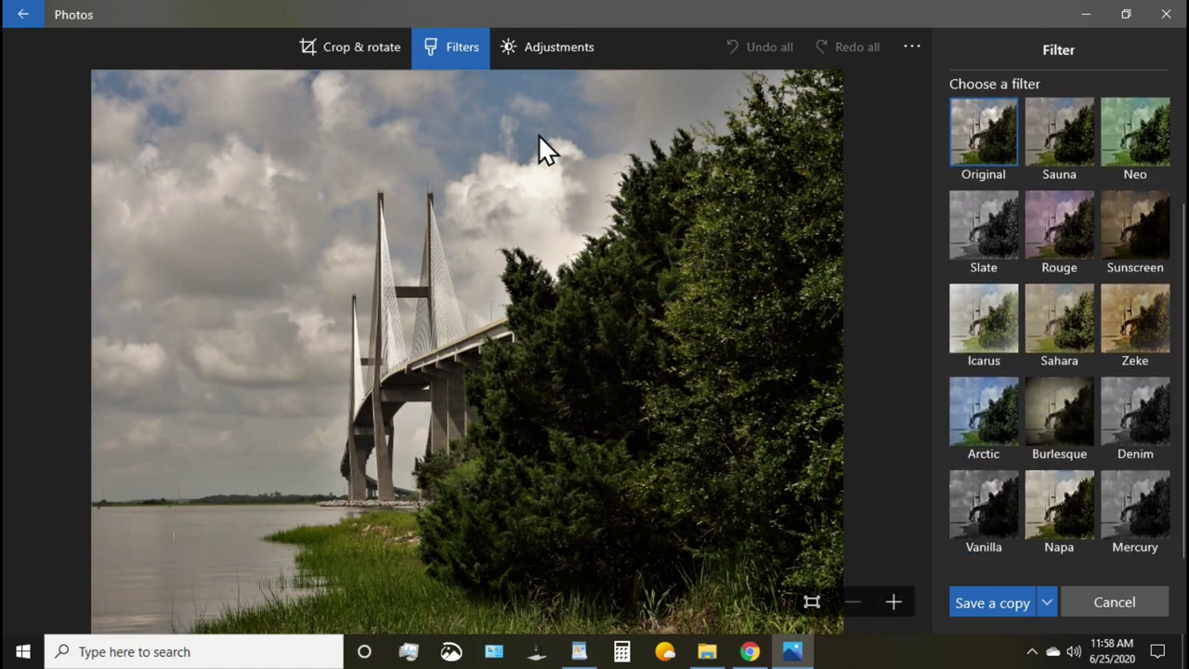
left_click(533, 46)
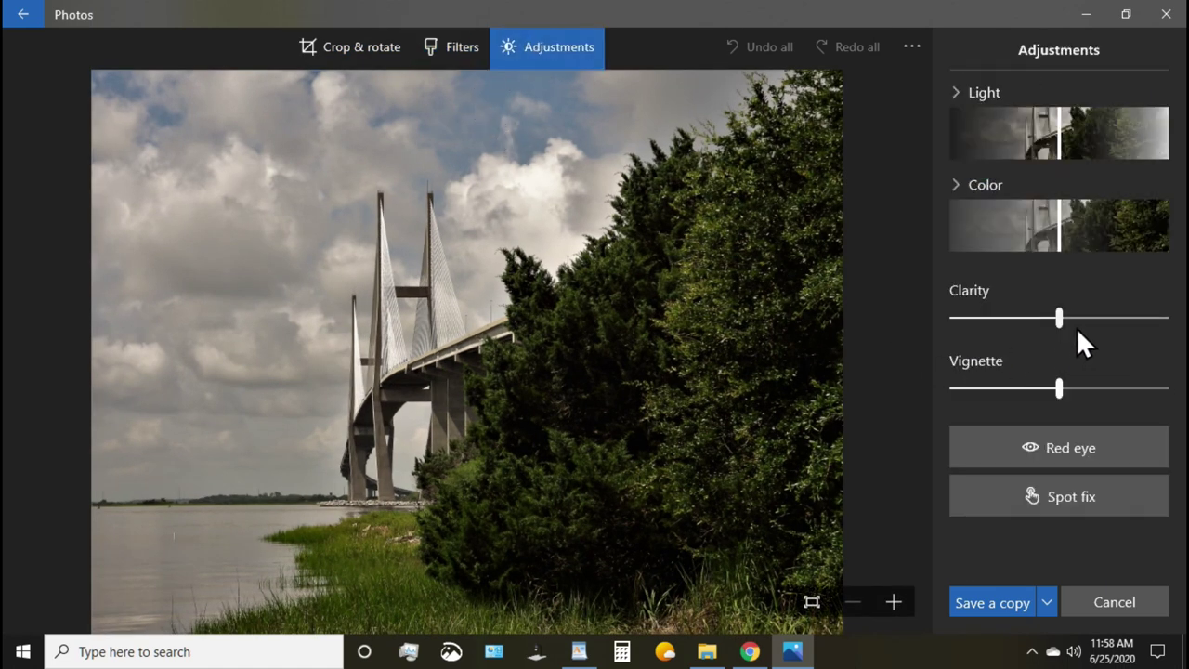